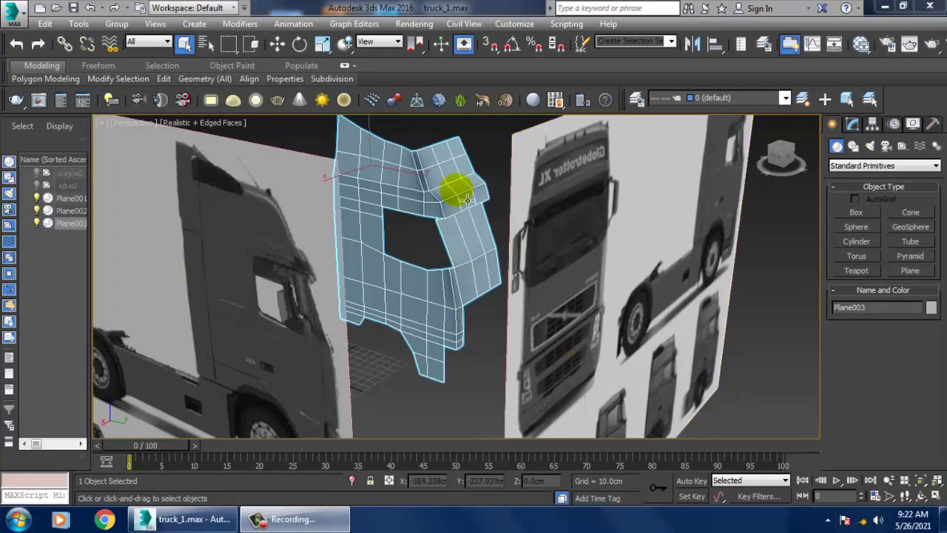
- Maximize the Left view and zoom in on the cab shell's window area
alt+middle_drag(454, 186, 438, 198)
key(alt+w)
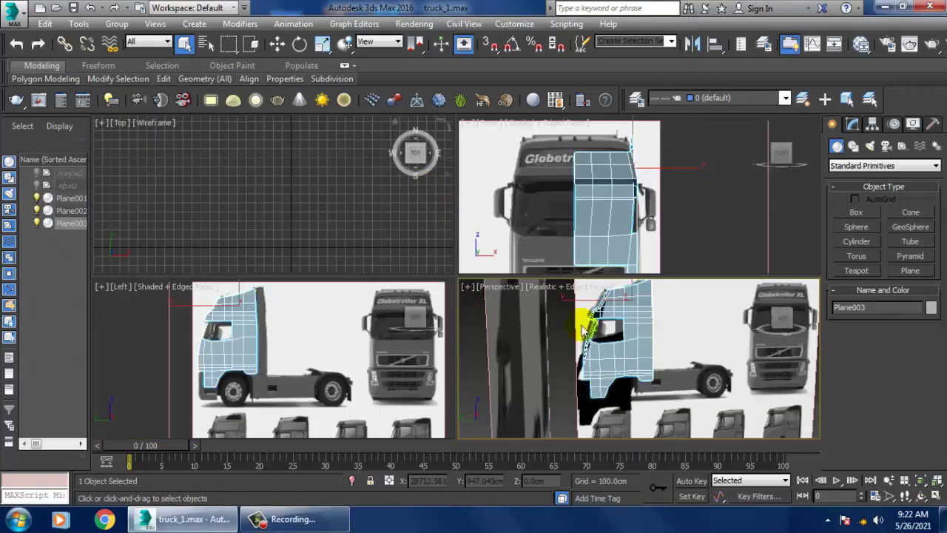
middle_click(306, 349)
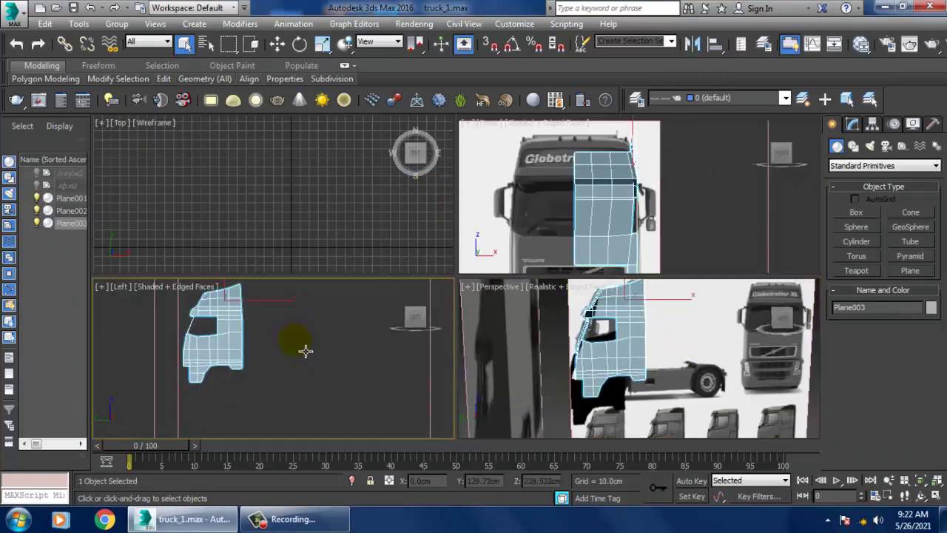
key(alt+w)
scroll(406, 293, up, 3)
scroll(382, 279, up, 2)
mouse_move(383, 279)
middle_down()
mouse_move(492, 300)
mouse_move(564, 298)
middle_up()
scroll(493, 300, up, 2)
scroll(469, 296, up, 2)
scroll(523, 227, up, 1)
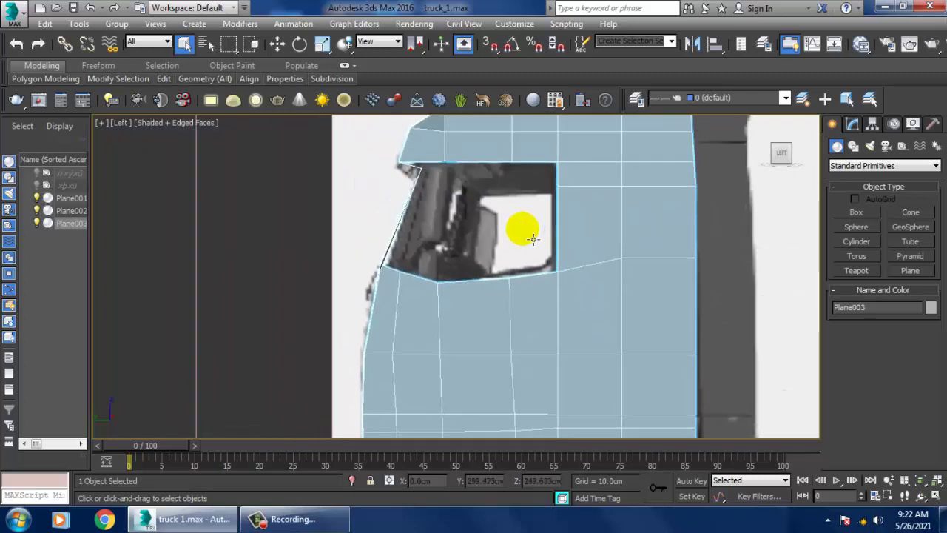
scroll(383, 256, up, 2)
scroll(401, 260, up, 1)
- Marquee-select the five vertices along the window's lower edge, with Move active
key(1)
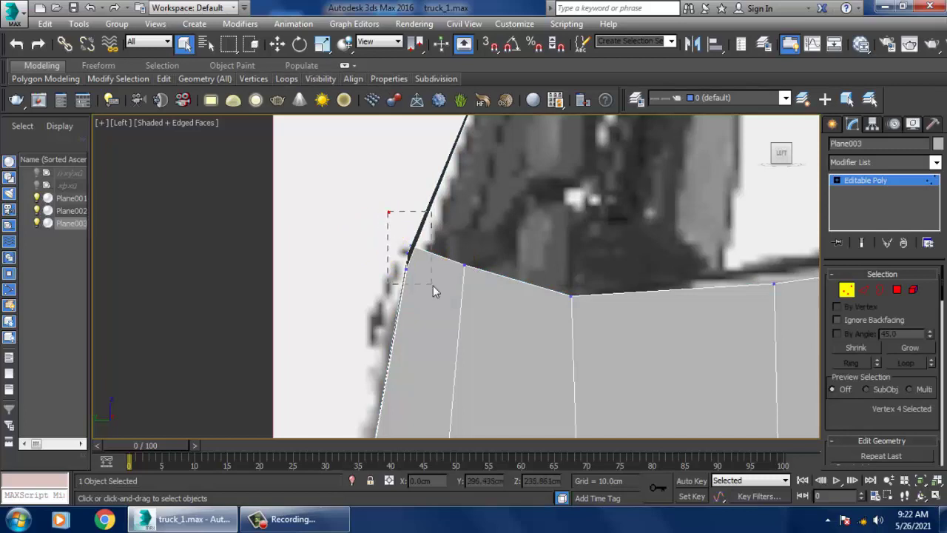
drag(435, 290, 433, 287)
key(w)
scroll(439, 253, down, 2)
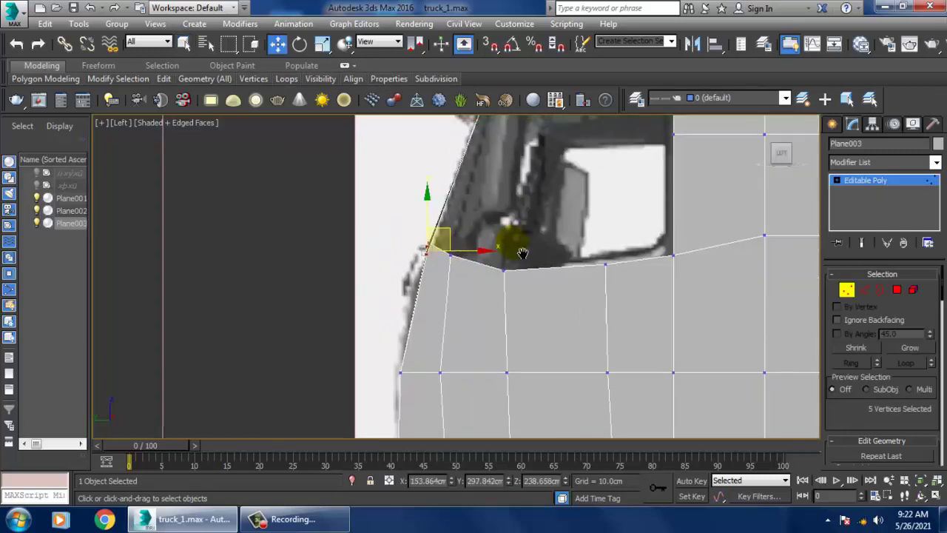
scroll(481, 259, down, 2)
scroll(533, 263, down, 1)
- Orbit the Perspective view around the truck to check the cab shell
key(alt+w)
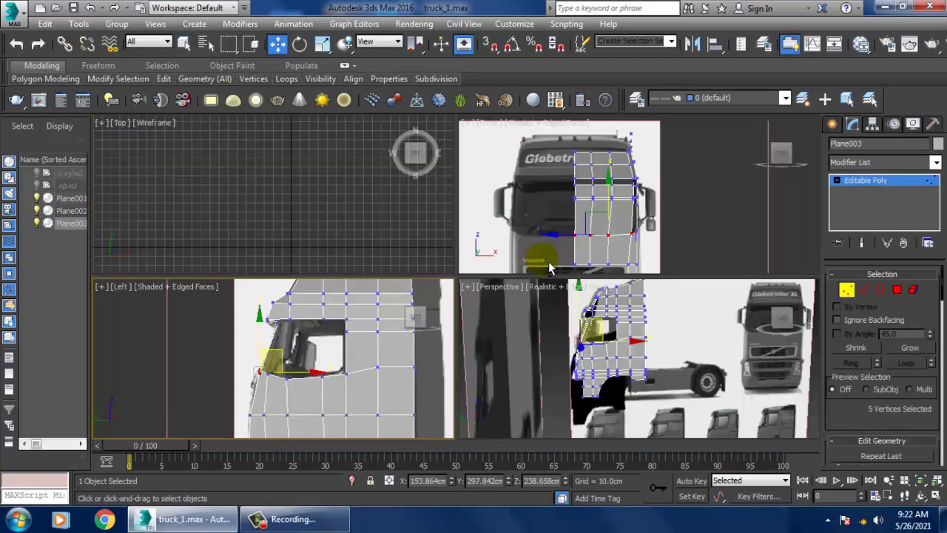
scroll(613, 331, up, 2)
scroll(362, 333, up, 2)
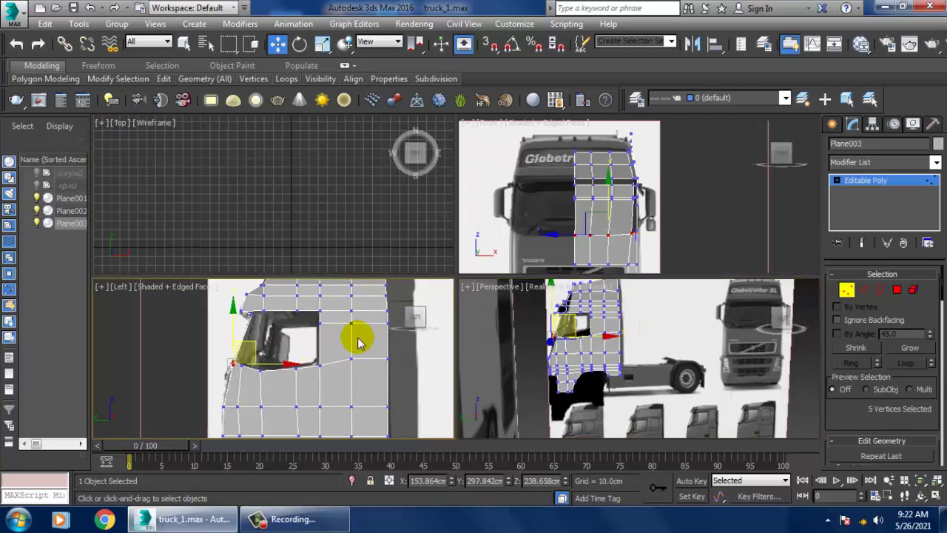
key(alt+w)
key(alt+w)
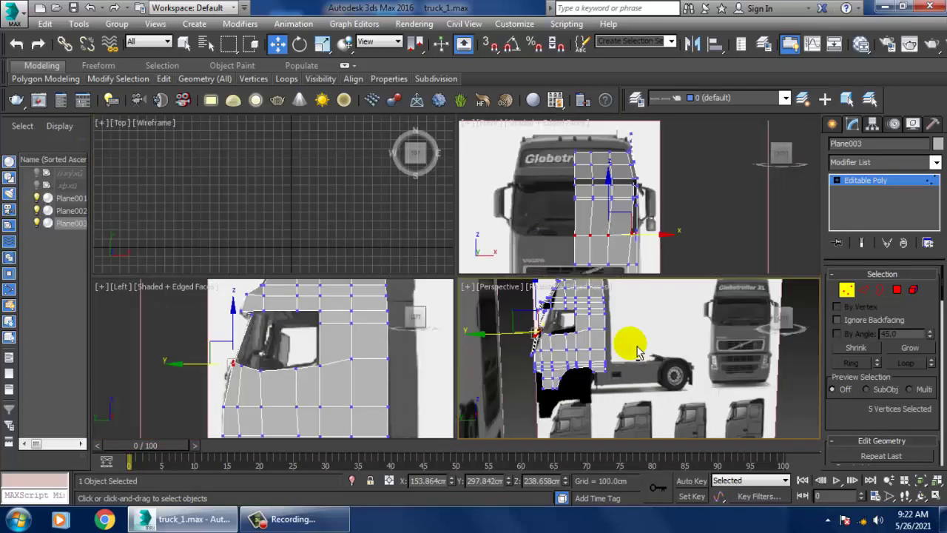
alt+middle_drag(629, 343, 639, 356)
key(alt+w)
mouse_move(493, 370)
alt+middle_down()
mouse_move(472, 261)
mouse_move(449, 302)
mouse_move(503, 372)
mouse_move(525, 275)
mouse_move(420, 259)
mouse_move(359, 264)
mouse_move(338, 237)
mouse_move(423, 237)
mouse_move(349, 222)
mouse_move(274, 239)
alt+middle_up()
key(alt+w)
key(alt+w)
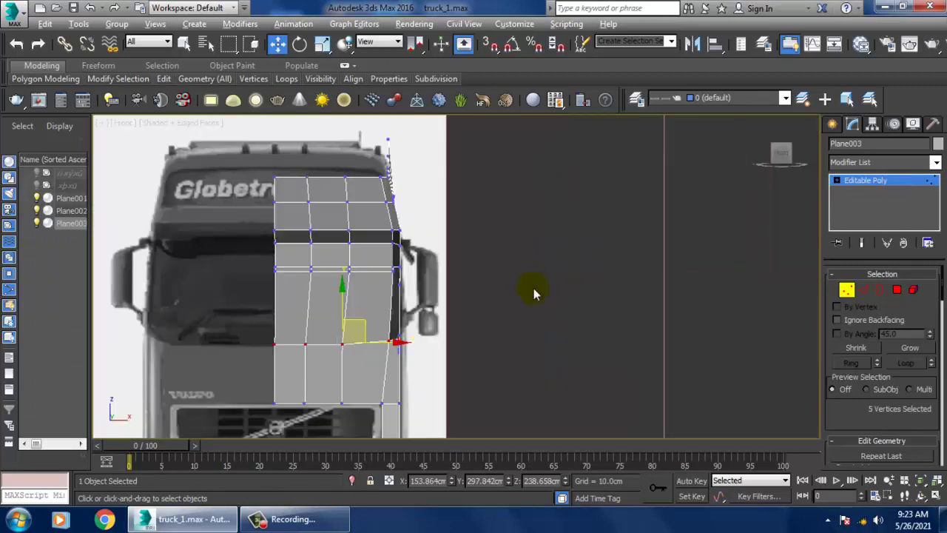
- Reselect the cab shell and pick the vertices across the narrow side strip
scroll(528, 289, up, 3)
scroll(567, 212, up, 3)
mouse_move(520, 186)
middle_down()
mouse_move(579, 277)
mouse_move(567, 254)
mouse_move(627, 244)
mouse_move(614, 247)
middle_up()
scroll(616, 289, up, 2)
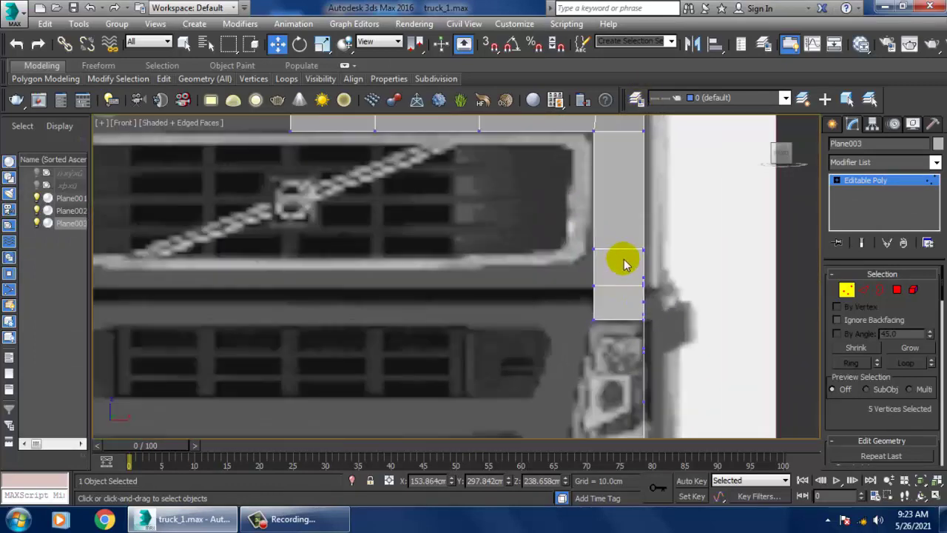
key(1)
click(548, 237)
click(627, 259)
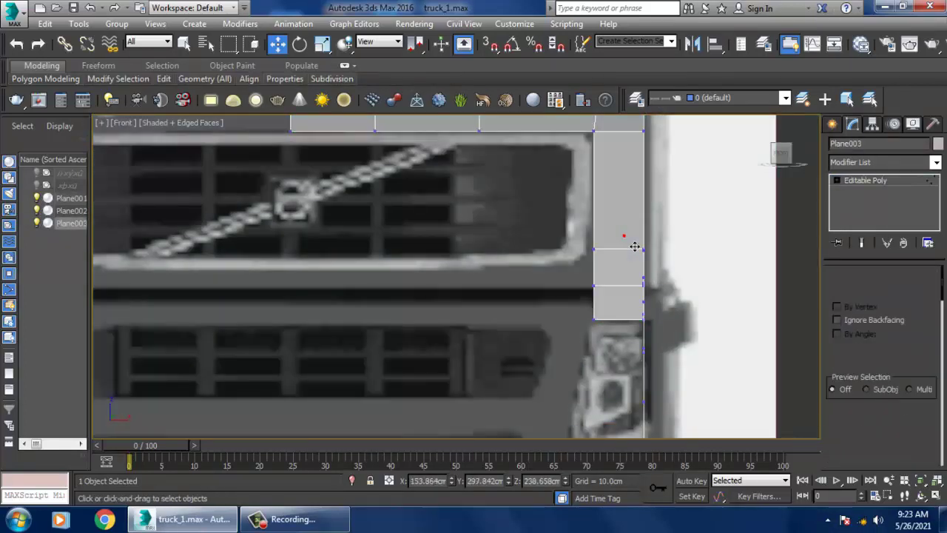
key(1)
mouse_move(569, 236)
mouse_down()
mouse_move(647, 230)
mouse_move(638, 228)
mouse_up()
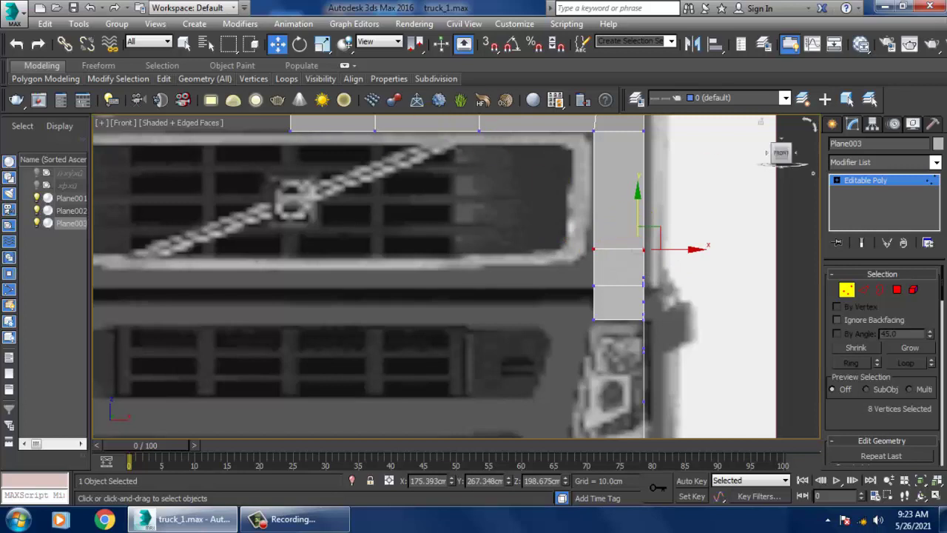
- With Swift Loop from the Modeling ribbon, insert a vertical edge loop across the cab mesh
click(873, 181)
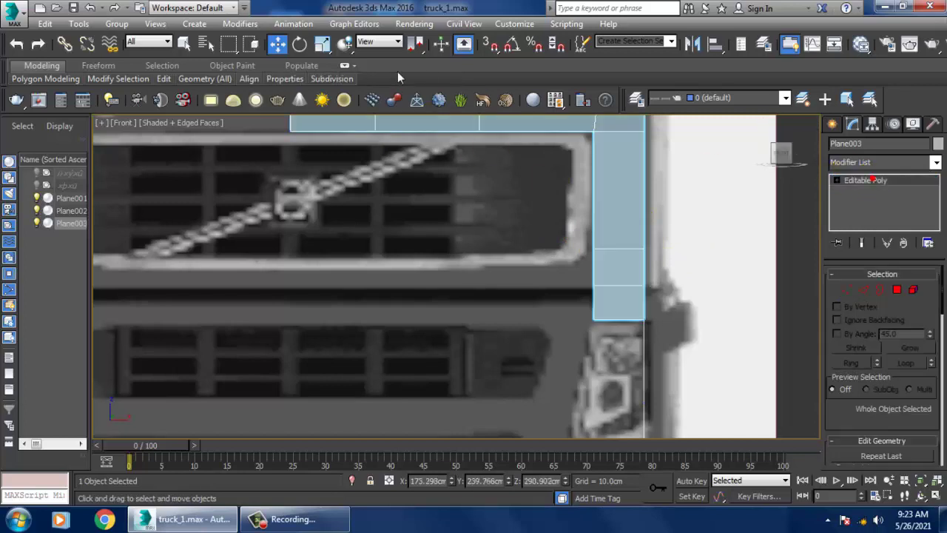
double_click(31, 67)
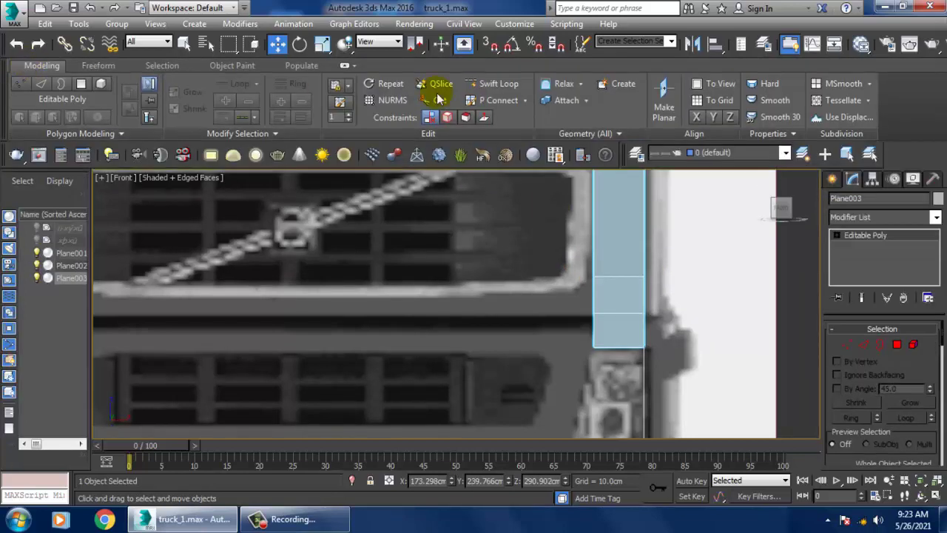
click(502, 81)
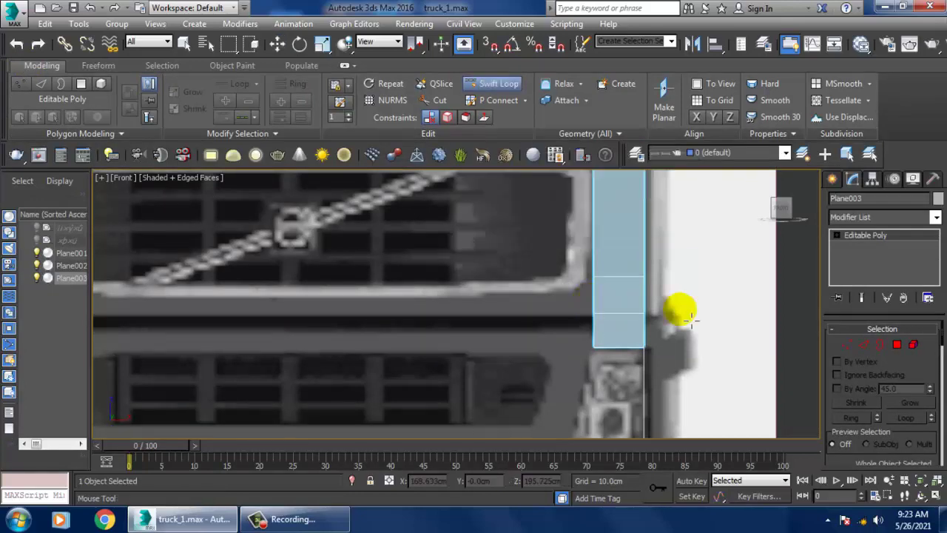
key(alt+w)
key(alt+w)
alt+middle_drag(611, 328, 450, 319)
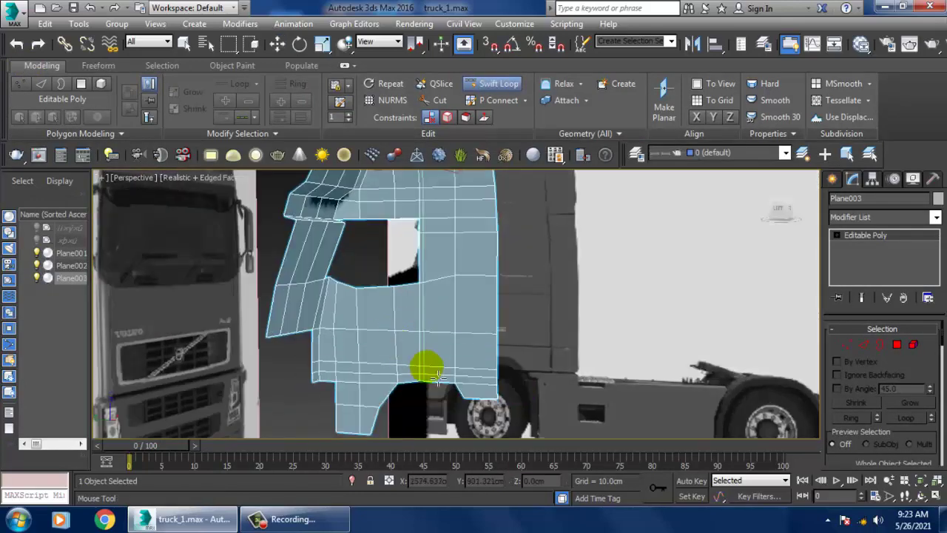
click(438, 378)
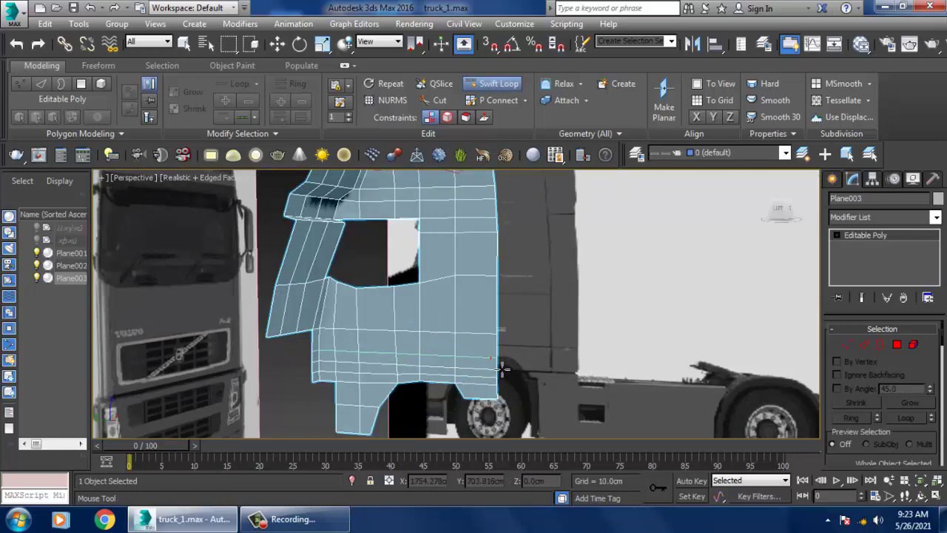
right_click(502, 368)
key(alt+w)
click(656, 268)
key(alt+w)
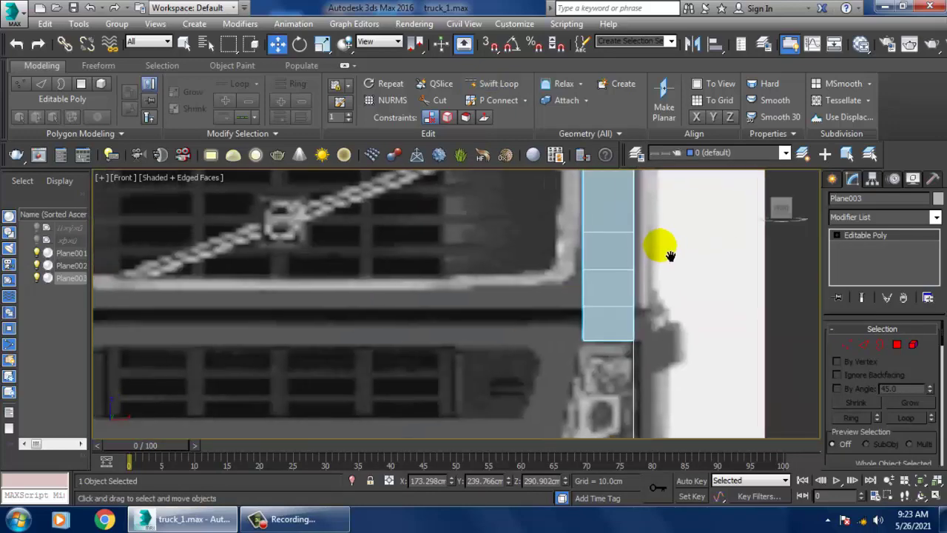
middle_drag(670, 255, 658, 289)
- Select the upper and lower vertices on the edge of the narrow front strip
click(897, 348)
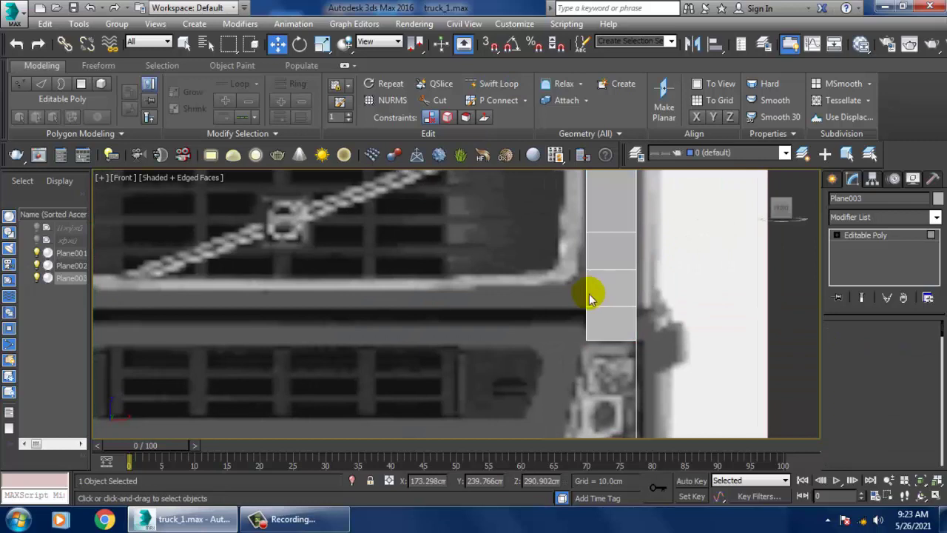
key(4)
click(598, 302)
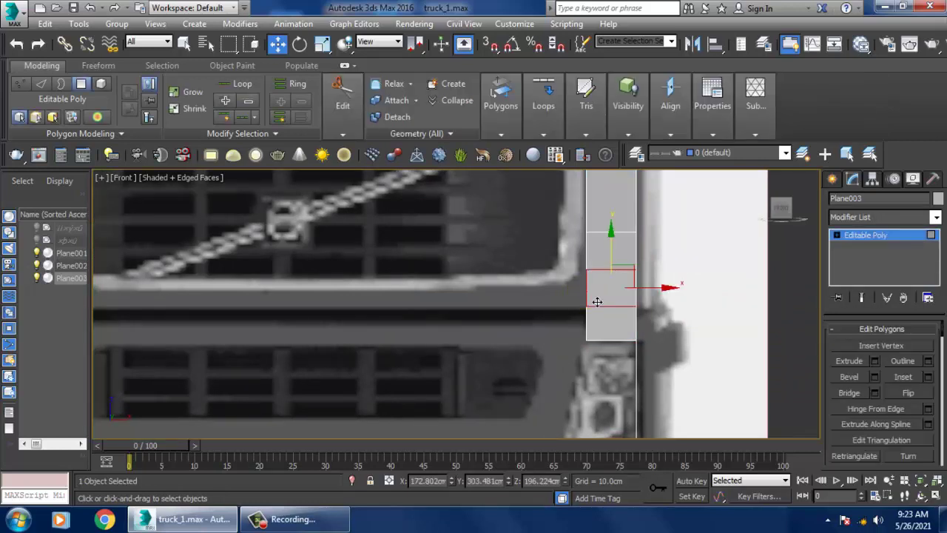
middle_drag(598, 302, 609, 302)
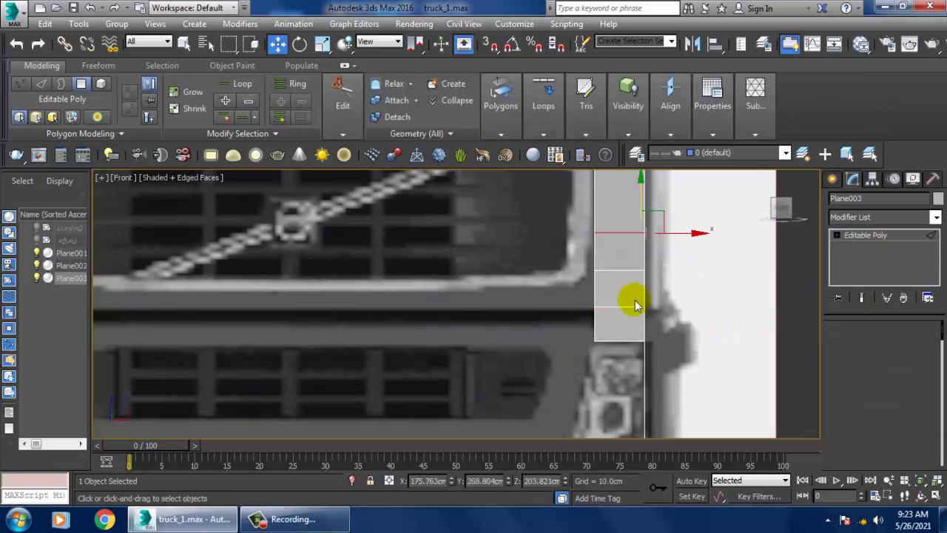
key(2)
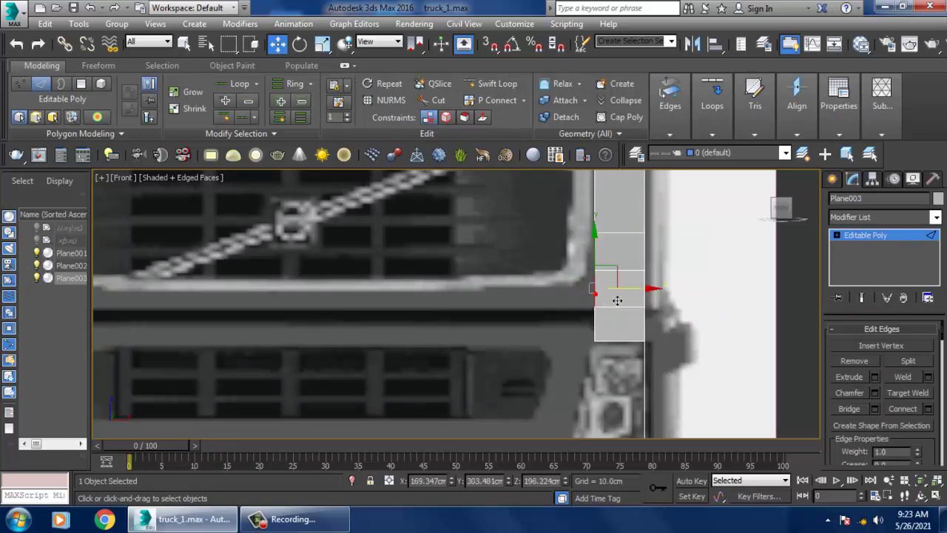
middle_drag(617, 296, 624, 299)
key(1)
click(653, 268)
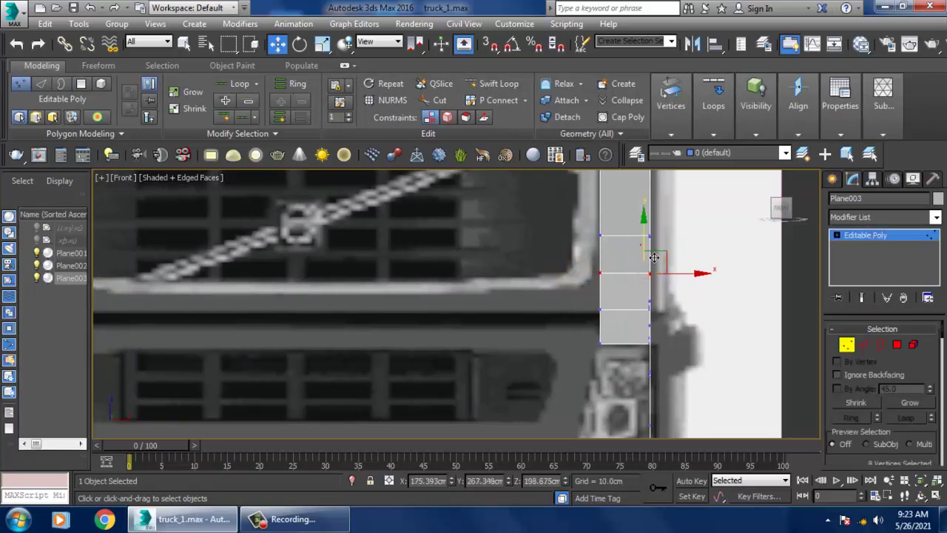
click(650, 284)
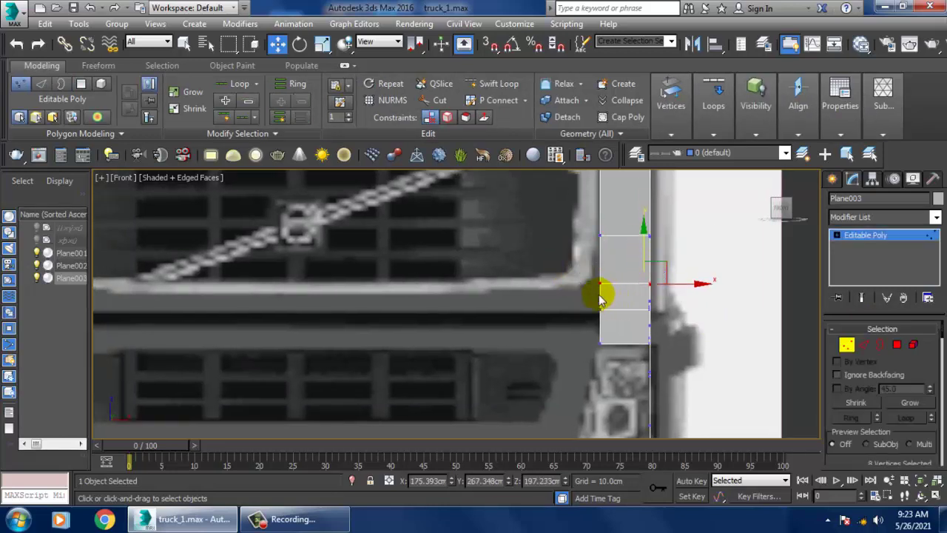
- Shift-drag the front-corner edge leftward into a new polygon strip beneath the grille
key(2)
scroll(629, 300, down, 2)
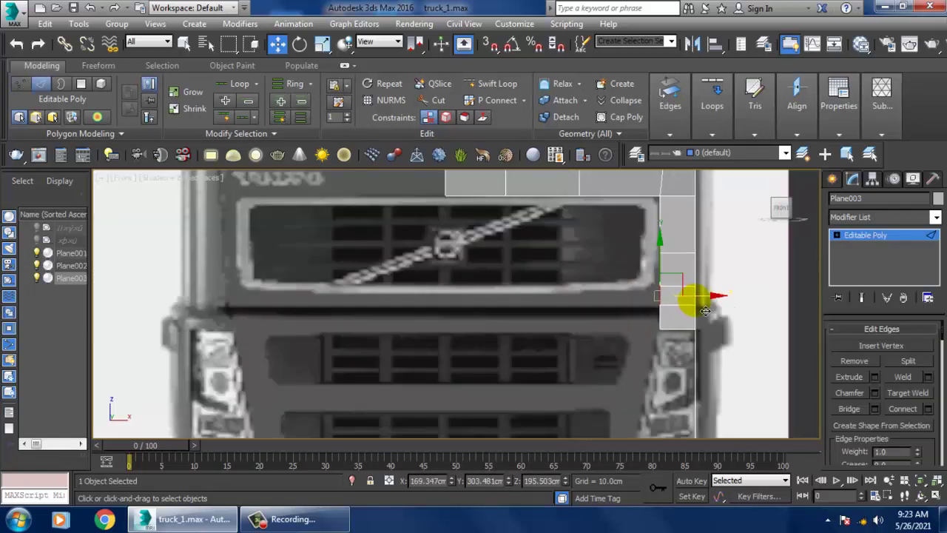
shift+drag(710, 305, 509, 312)
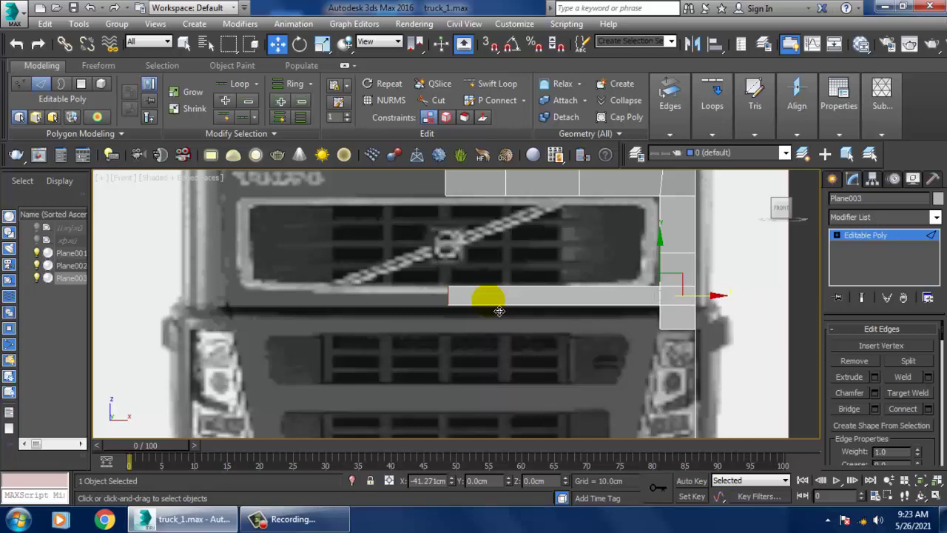
mouse_move(496, 310)
shift+mouse_down()
mouse_move(630, 316)
mouse_move(569, 299)
mouse_move(496, 296)
shift+mouse_up()
scroll(582, 318, down, 2)
middle_drag(582, 318, 641, 277)
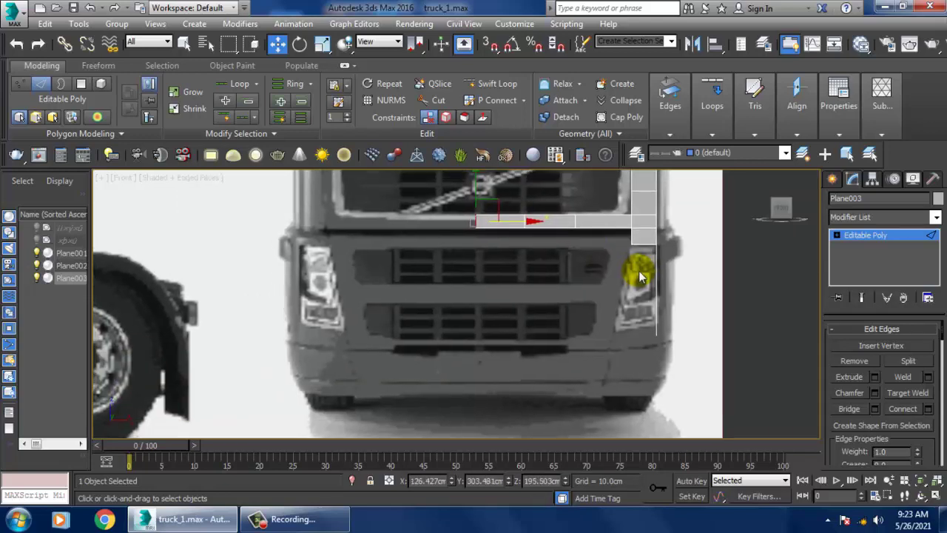
scroll(641, 277, down, 1)
key(alt+w)
key(alt+w)
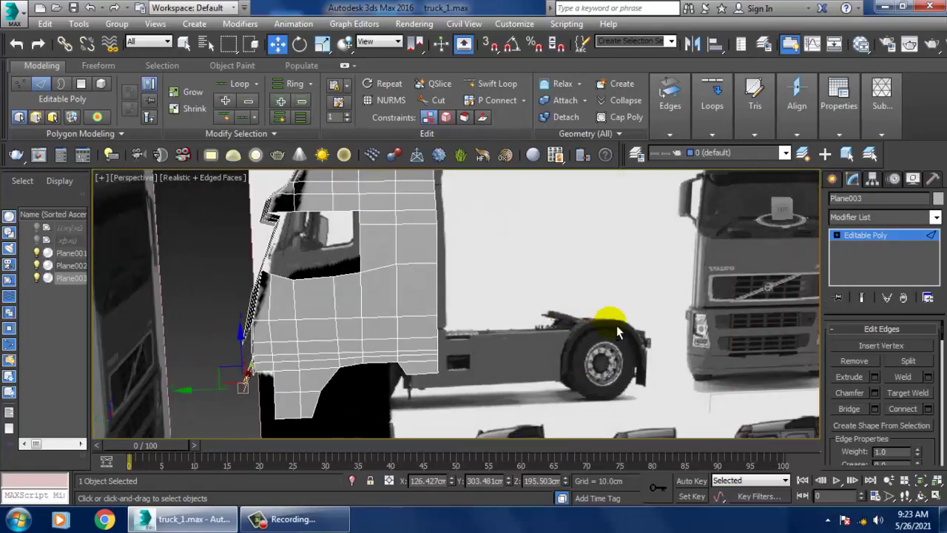
- Orbit and zoom the Perspective, Top and Front views to frame the cab's front corner
scroll(609, 318, up, 2)
mouse_move(516, 292)
alt+middle_down()
mouse_move(704, 321)
mouse_move(467, 281)
mouse_move(364, 285)
mouse_move(409, 296)
alt+middle_up()
alt+middle_drag(437, 326, 438, 275)
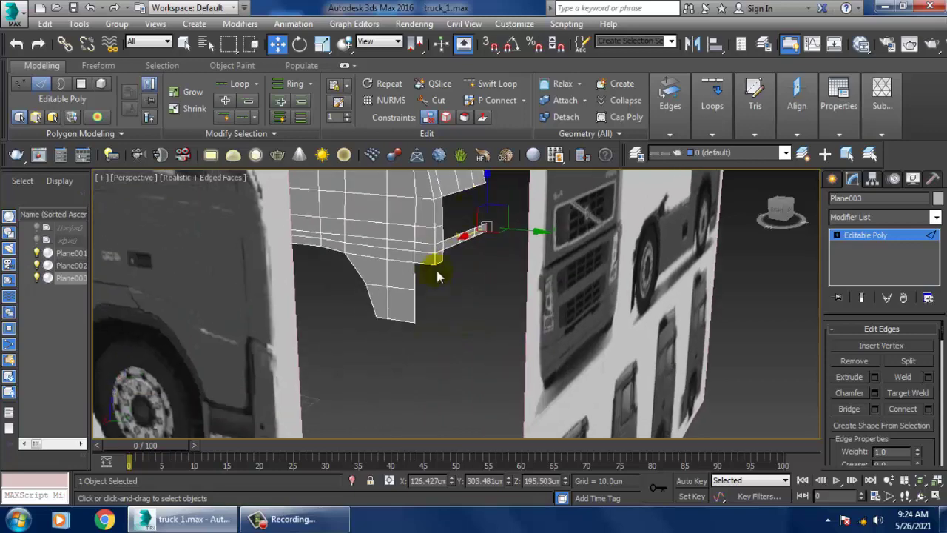
key(alt+w)
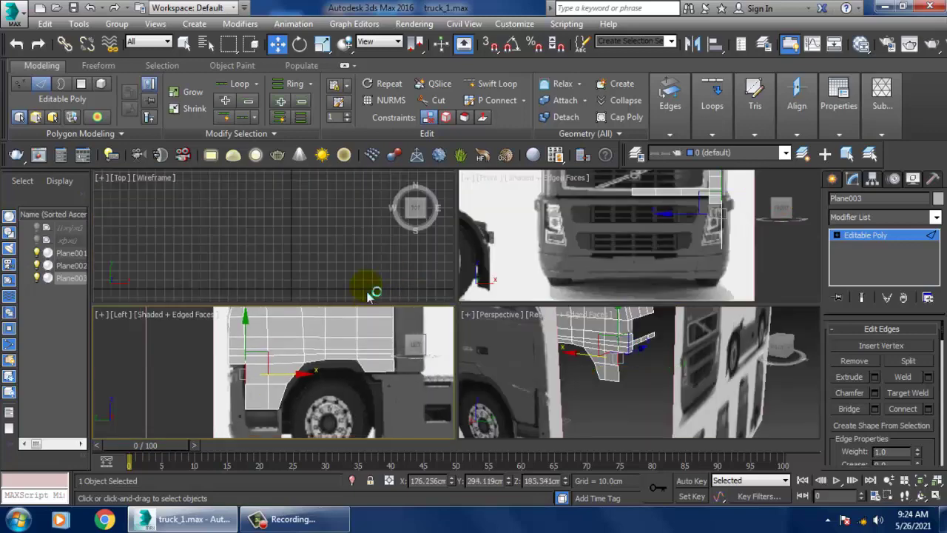
key(alt+w)
scroll(408, 366, down, 5)
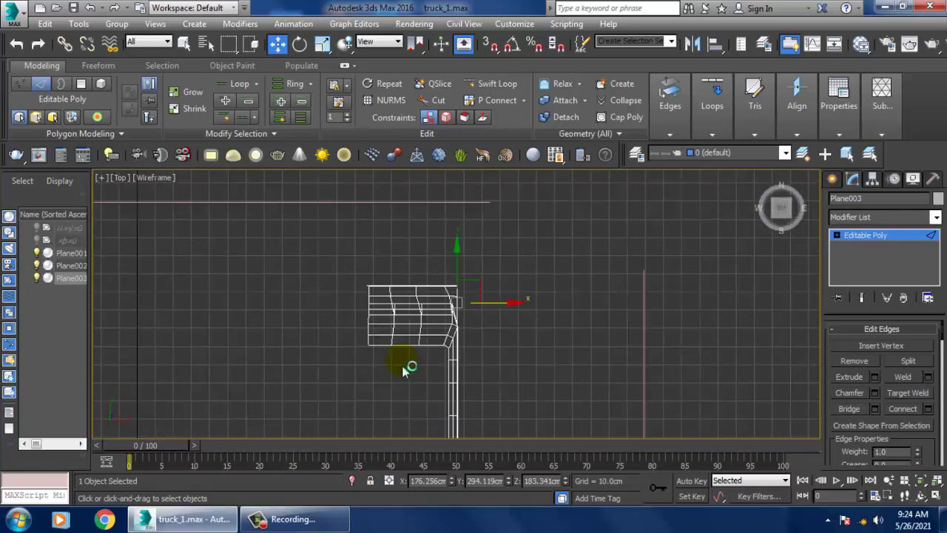
key(alt+w)
key(alt+w)
scroll(437, 252, up, 5)
scroll(550, 249, down, 2)
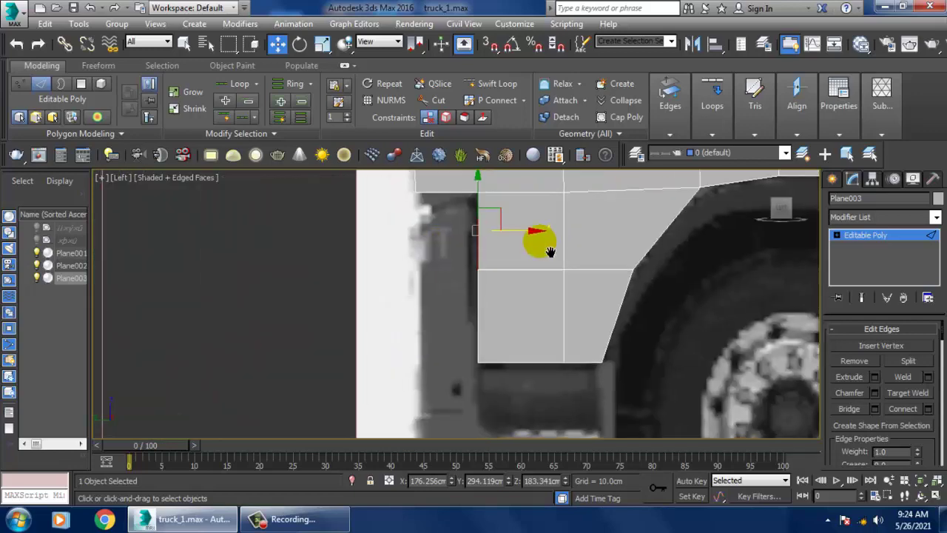
scroll(543, 271, down, 2)
scroll(529, 270, up, 1)
scroll(523, 296, up, 2)
scroll(522, 296, down, 2)
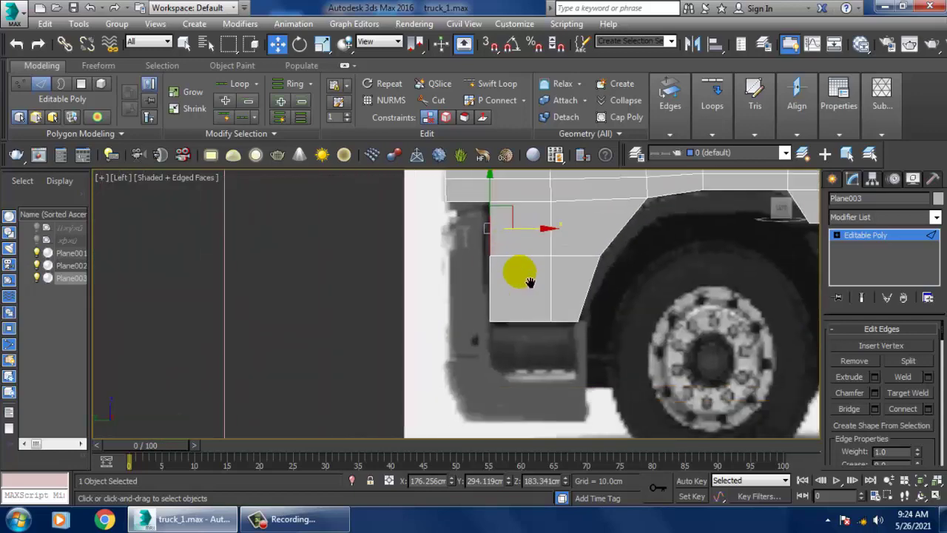
scroll(529, 275, down, 2)
scroll(518, 324, up, 2)
key(alt+w)
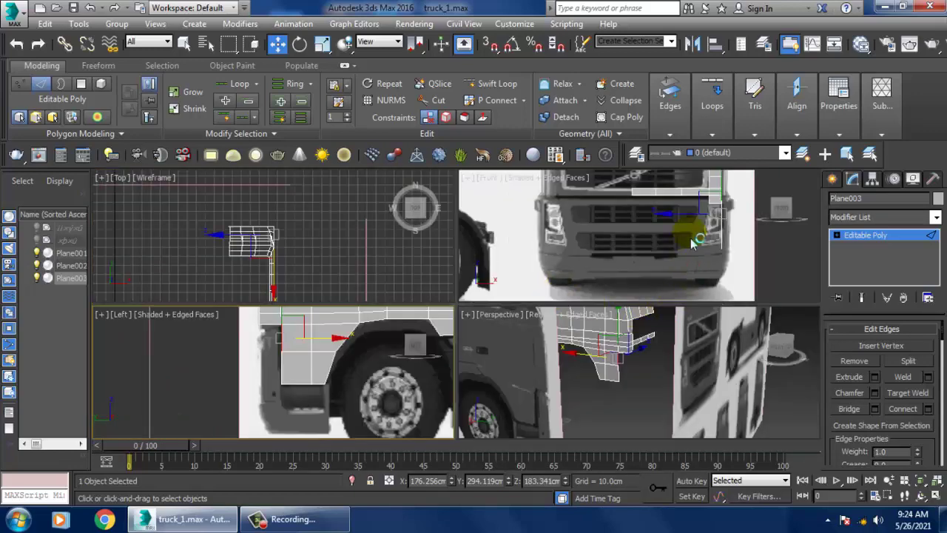
key(alt+w)
scroll(634, 250, up, 2)
scroll(626, 289, up, 2)
scroll(625, 285, up, 1)
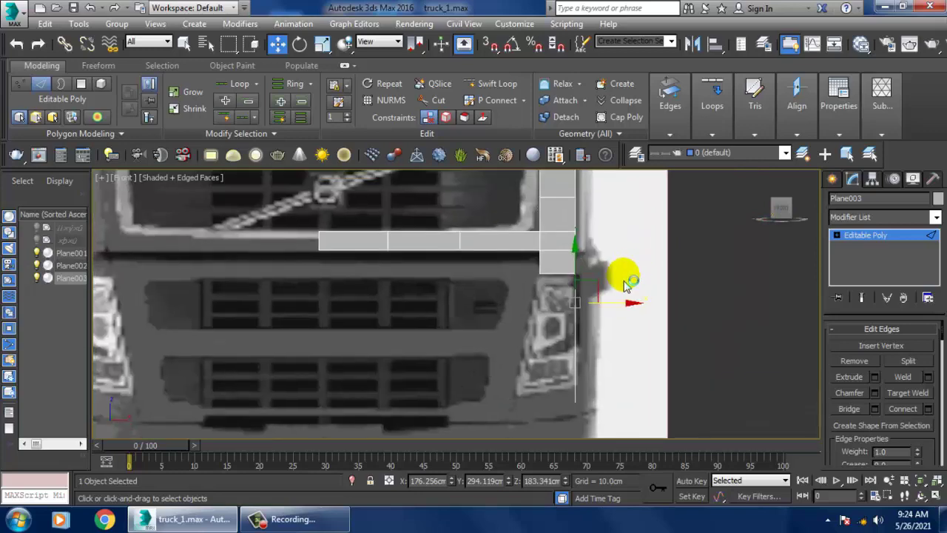
scroll(625, 285, up, 1)
scroll(600, 279, up, 1)
scroll(594, 288, up, 1)
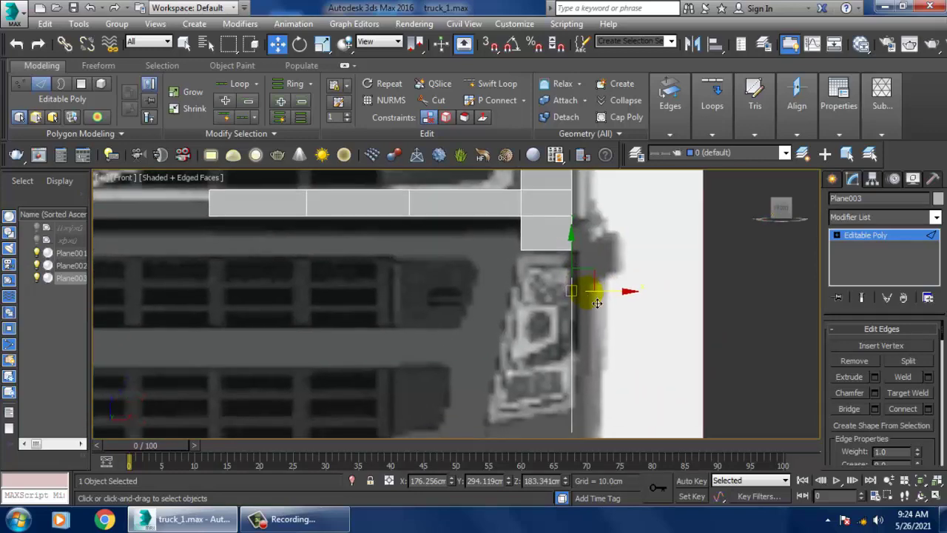
key(alt+w)
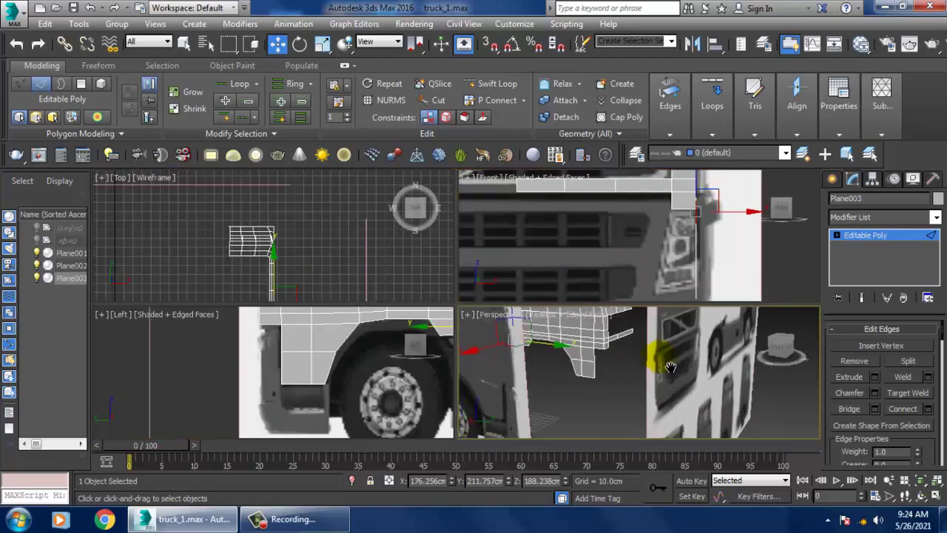
key(alt+w)
- In Perspective, pick the front corner panel's bottom edge and center it in the side view
mouse_move(641, 348)
alt+middle_down()
mouse_move(528, 328)
mouse_move(339, 317)
mouse_move(508, 328)
mouse_move(433, 332)
alt+middle_up()
scroll(511, 333, up, 3)
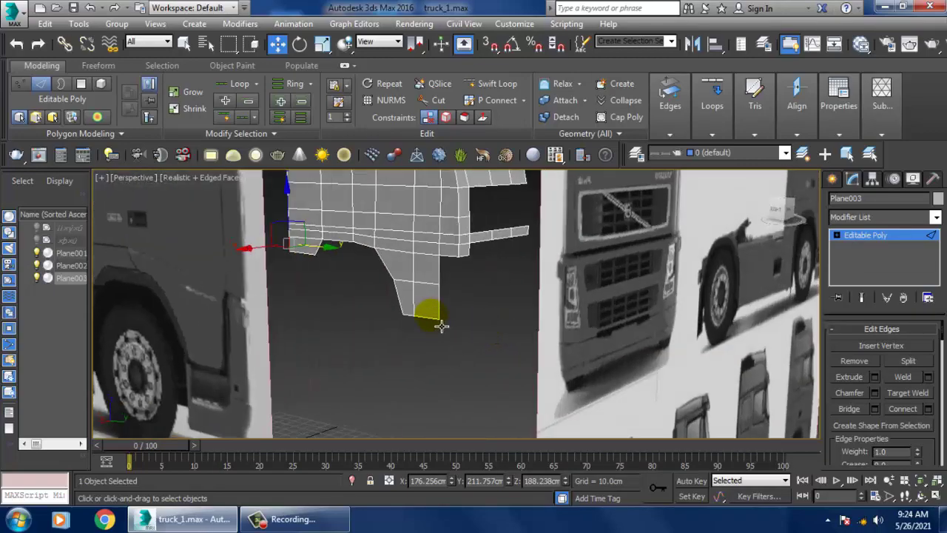
click(441, 326)
key(alt+w)
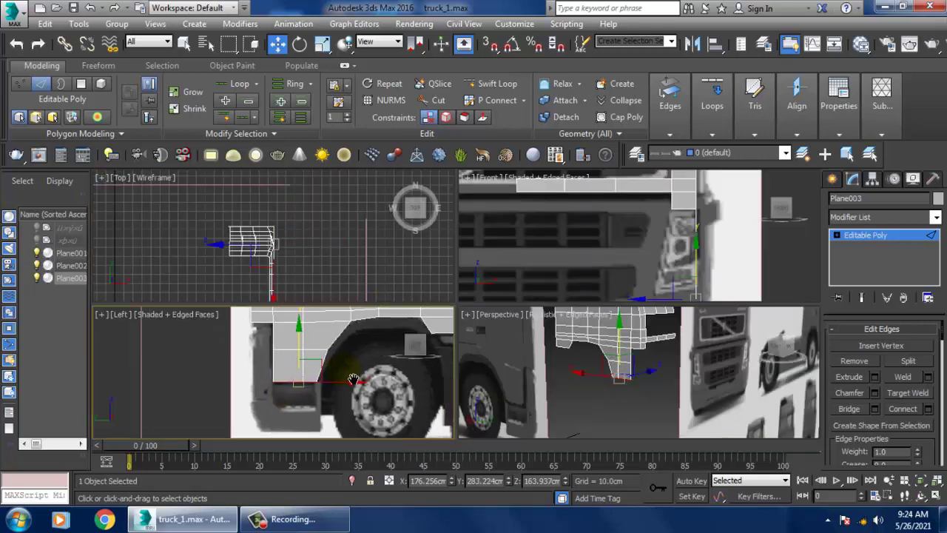
key(alt+w)
middle_drag(501, 323, 470, 279)
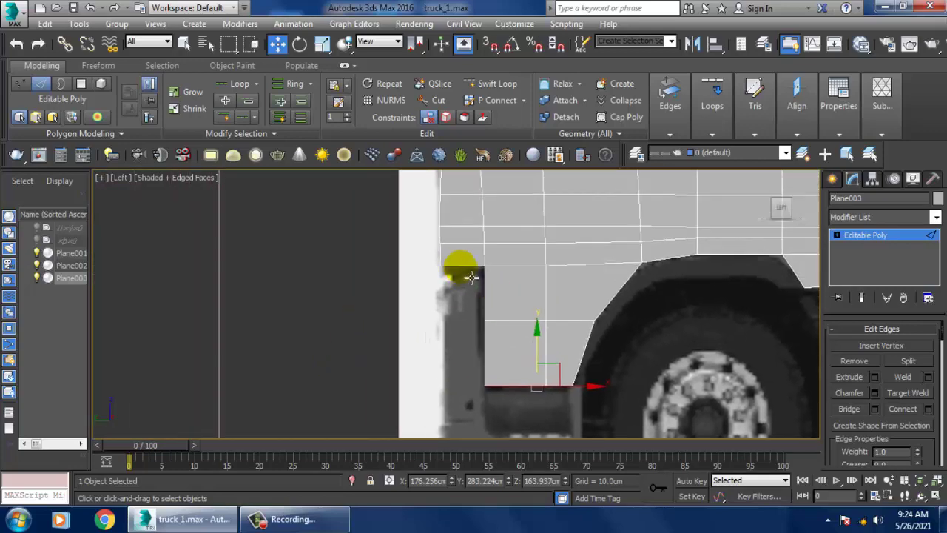
key(alt+w)
key(alt+w)
- Shift-drag the front strip's bottom edge down toward the bumper, adding polygons
mouse_move(614, 222)
middle_down()
mouse_move(608, 311)
mouse_move(567, 293)
middle_up()
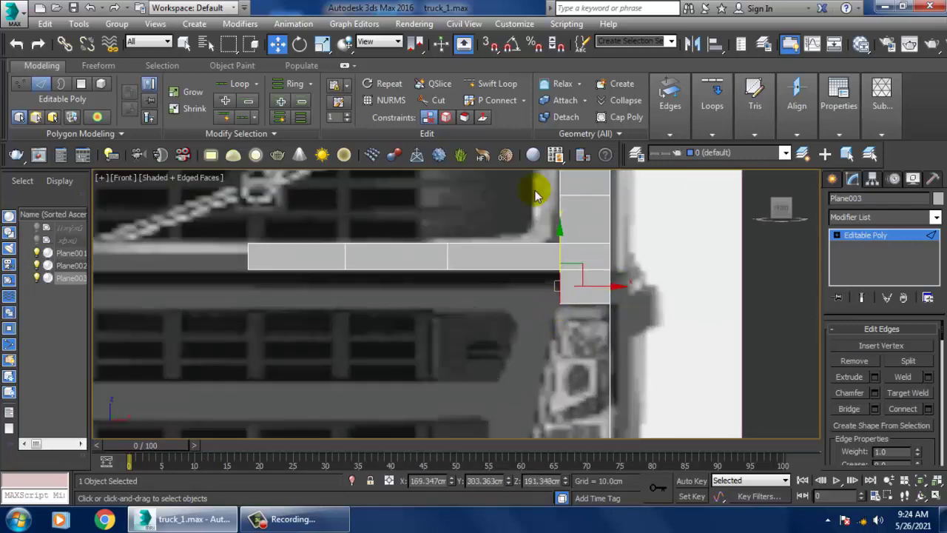
click(495, 83)
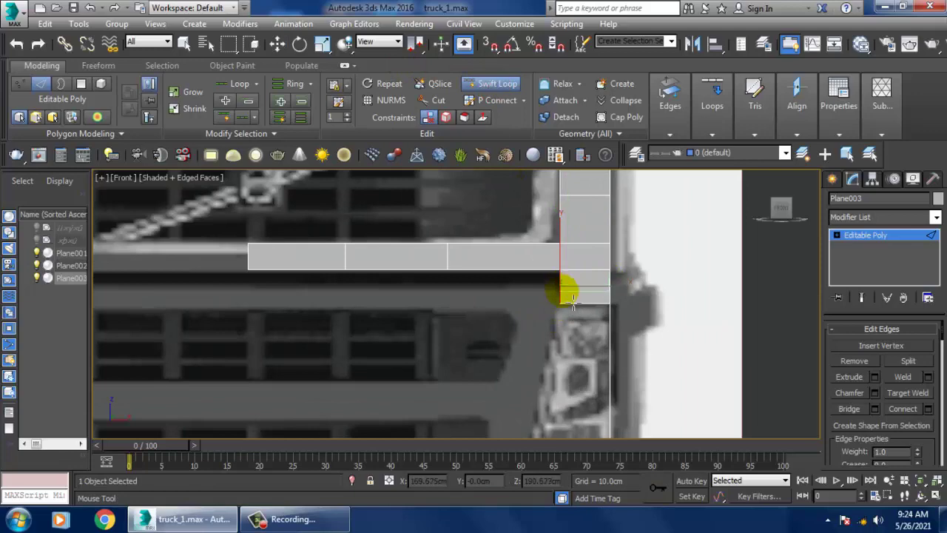
right_click(574, 296)
scroll(656, 253, down, 3)
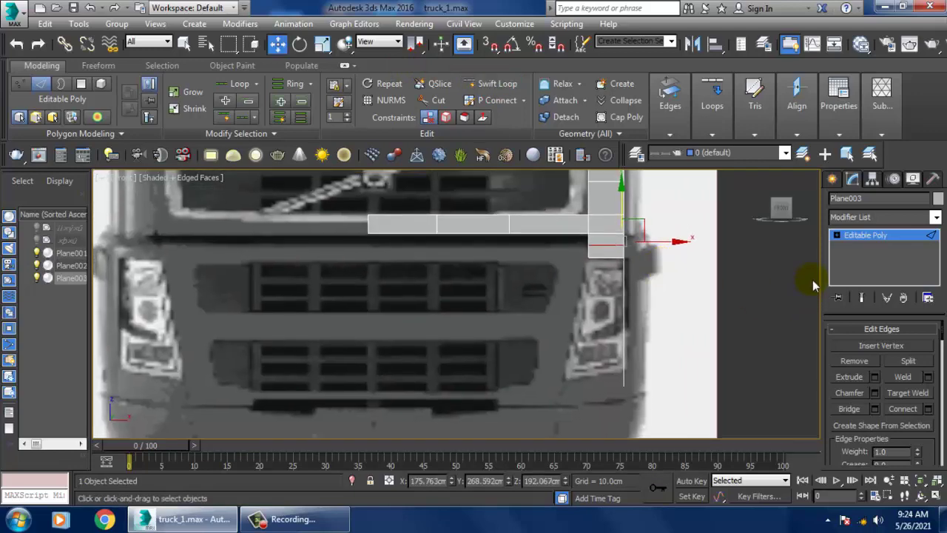
click(604, 262)
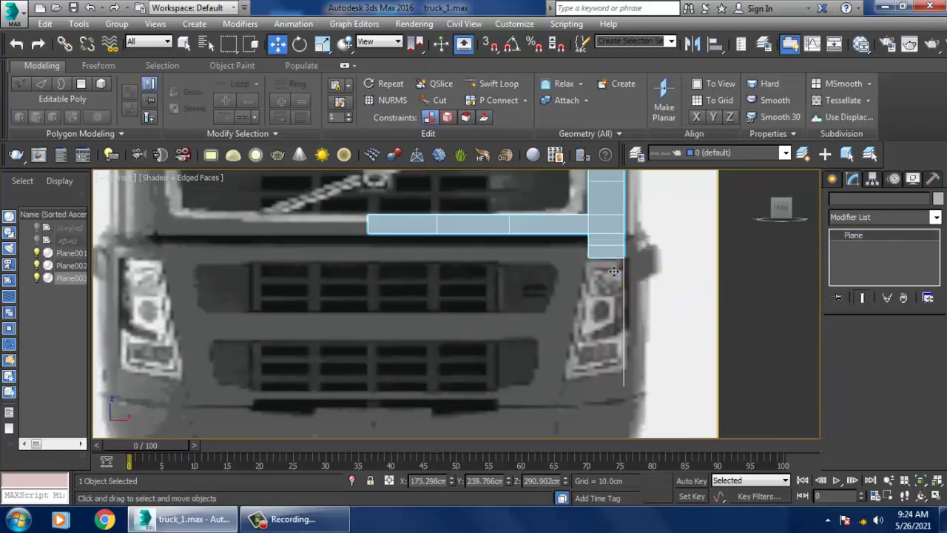
click(603, 254)
key(2)
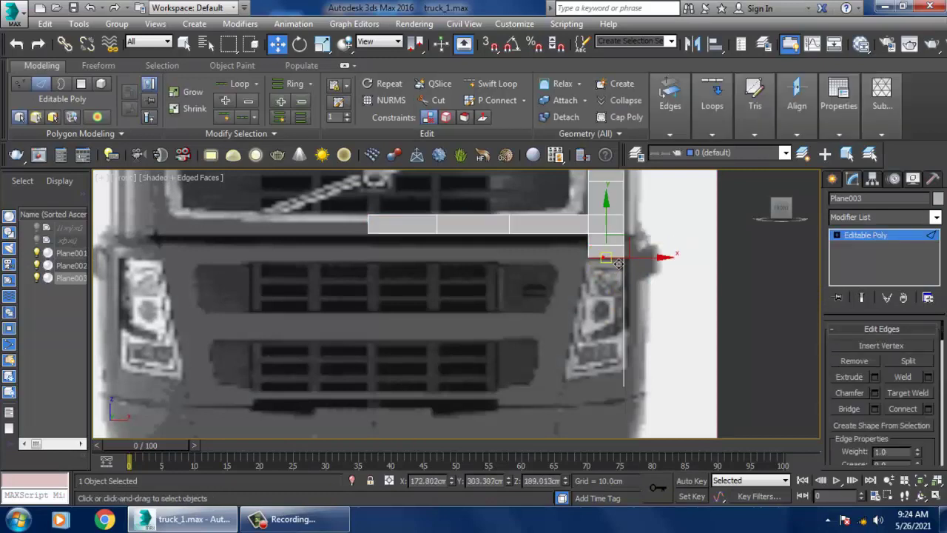
shift+drag(614, 228, 649, 352)
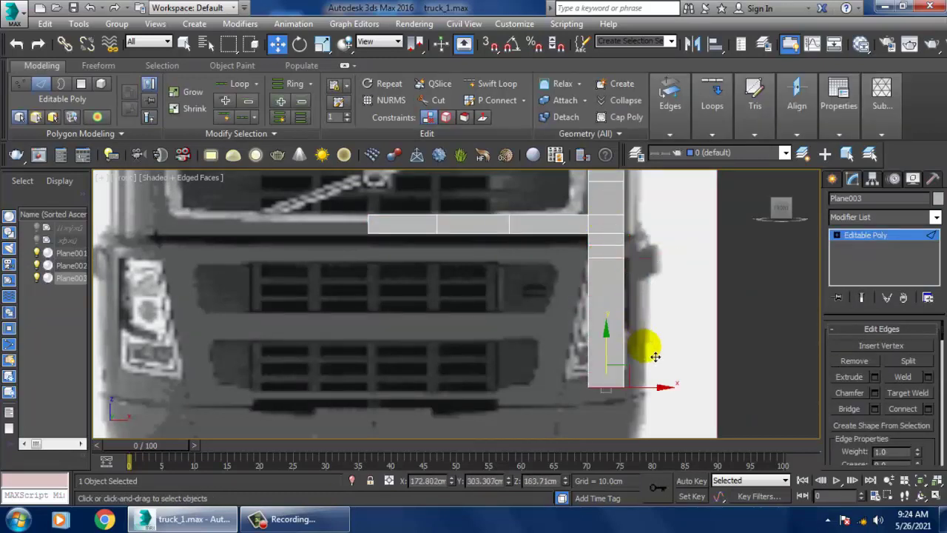
- Extrude an edge higher up on the strip sideways into new polygons
mouse_move(655, 357)
middle_down()
mouse_move(603, 254)
mouse_move(572, 307)
middle_up()
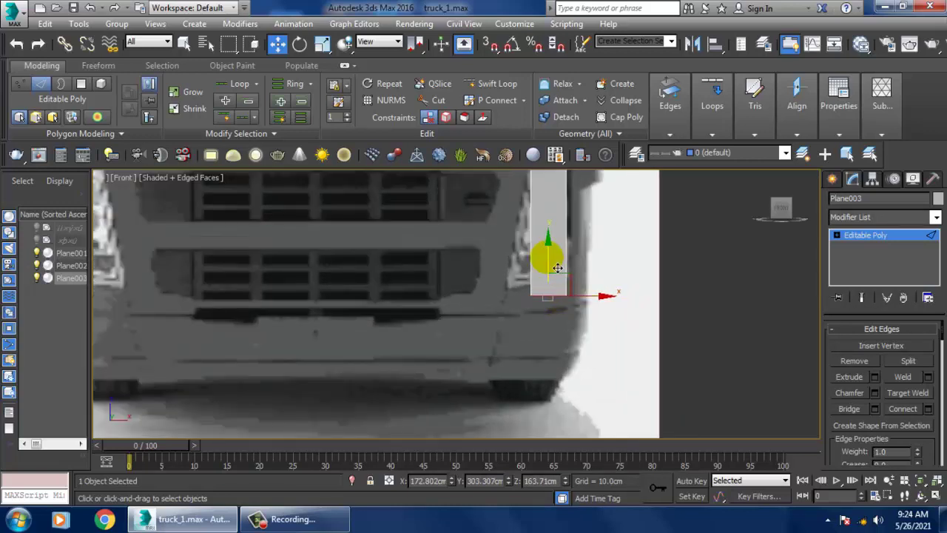
middle_drag(557, 268, 587, 301)
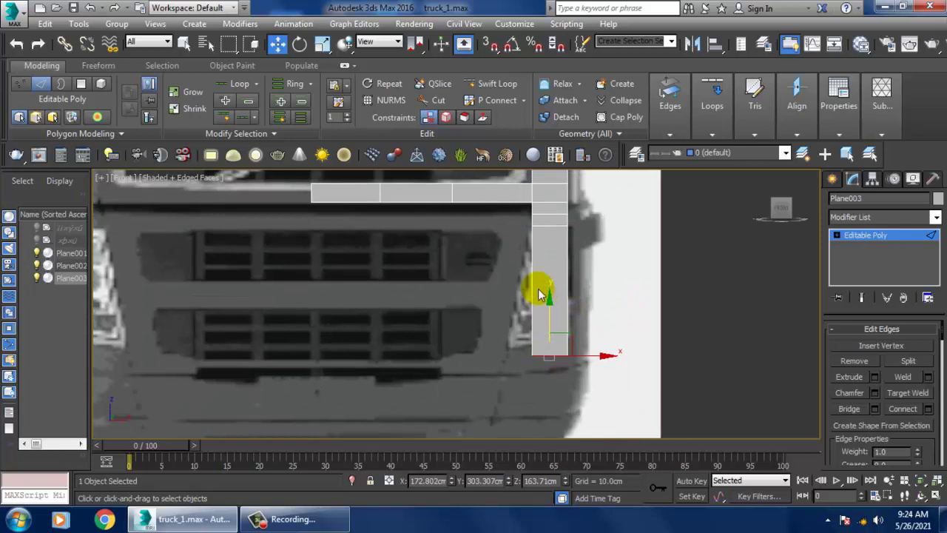
scroll(541, 294, up, 2)
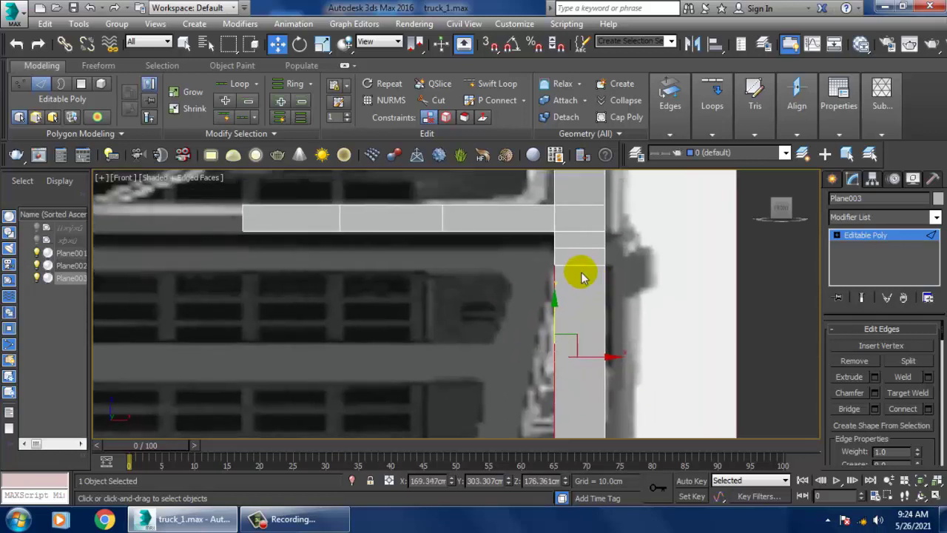
middle_drag(554, 239, 563, 272)
click(562, 273)
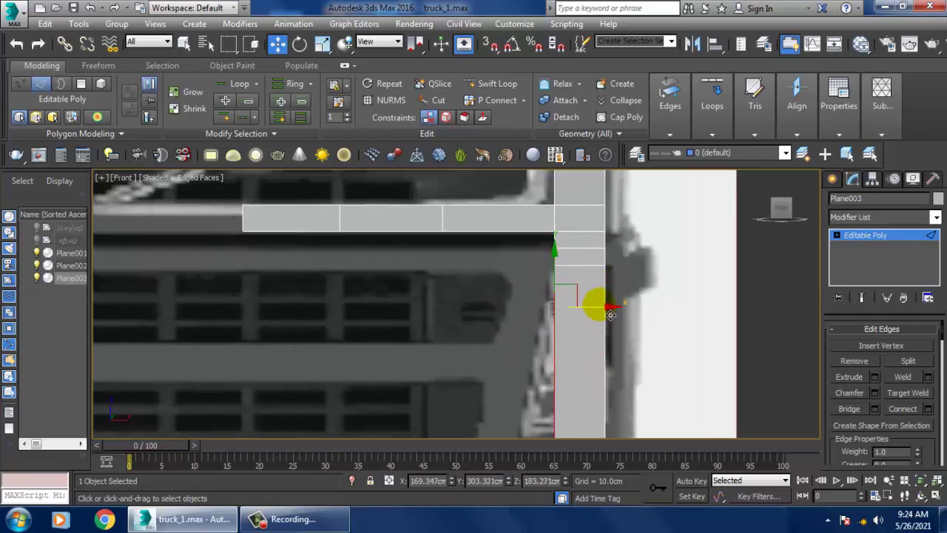
shift+drag(611, 315, 572, 314)
mouse_move(568, 316)
middle_down()
mouse_move(612, 244)
mouse_move(589, 295)
middle_up()
- Cut a horizontal edge loop across the front strip with Swift Loop
key(alt+shift+w)
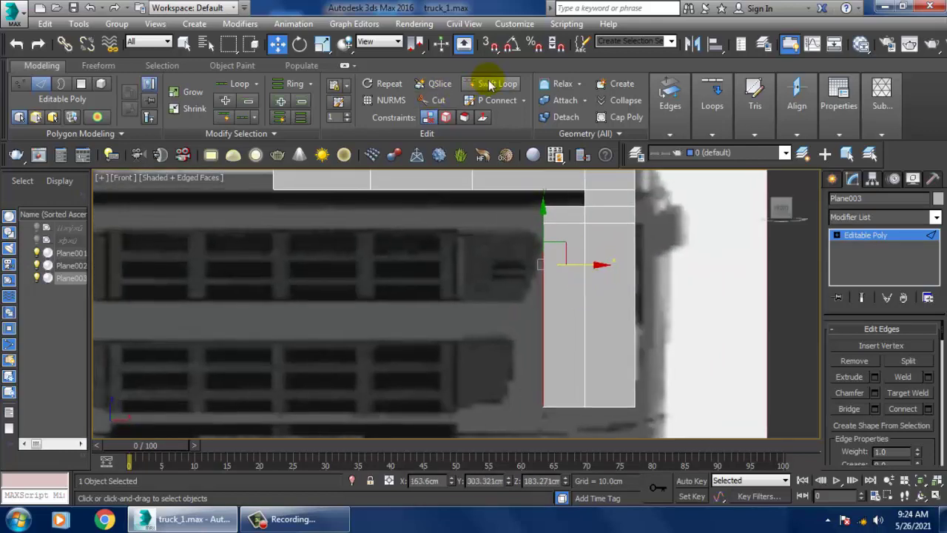
click(560, 319)
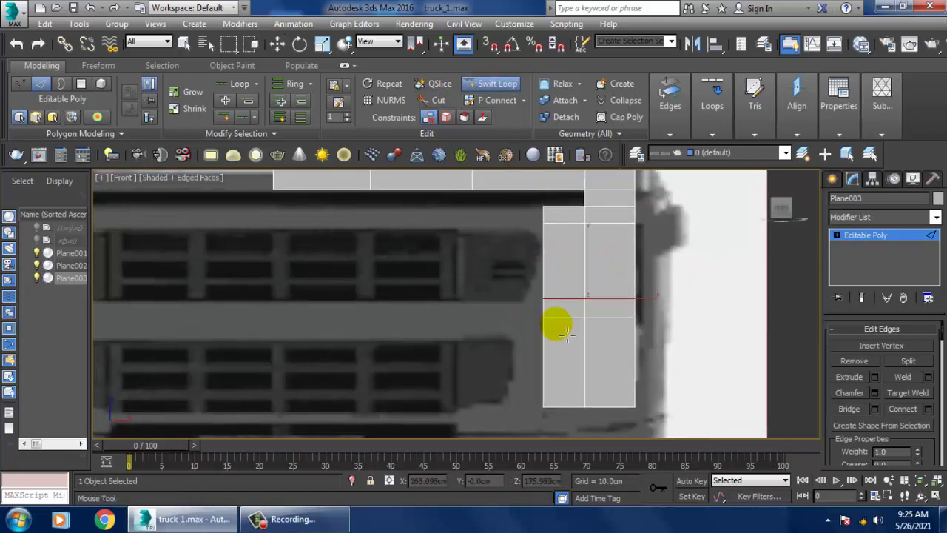
key(w)
key(alt+w)
- In the side view, select the vertices along the front corner panel's left edge
click(690, 346)
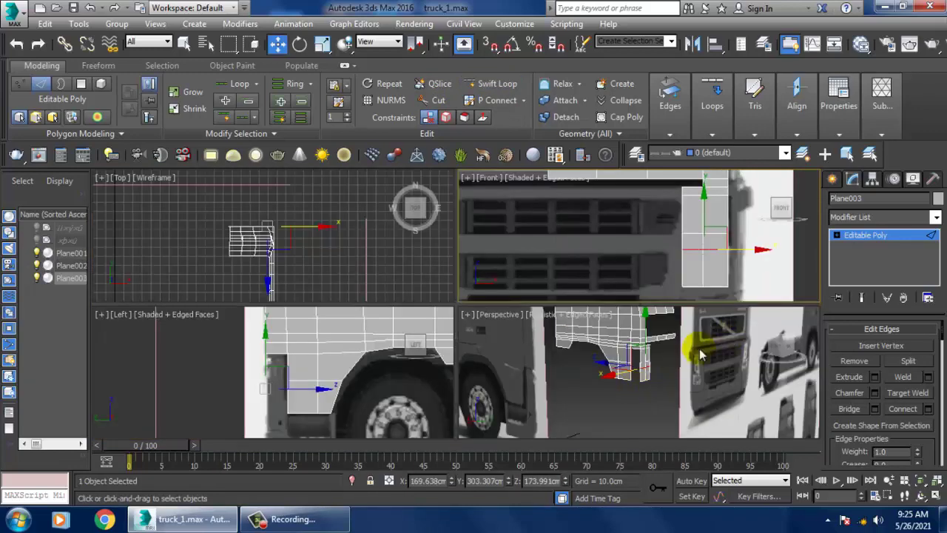
key(alt+w)
alt+middle_drag(621, 337, 617, 350)
key(alt+w)
scroll(330, 376, up, 2)
scroll(322, 365, up, 2)
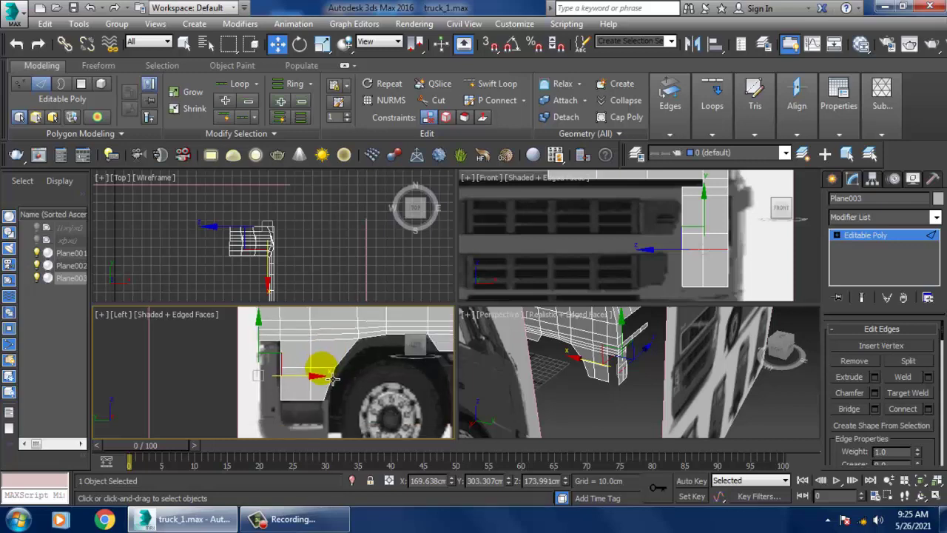
scroll(319, 365, up, 2)
key(alt+w)
scroll(416, 277, up, 2)
scroll(417, 278, up, 1)
key(1)
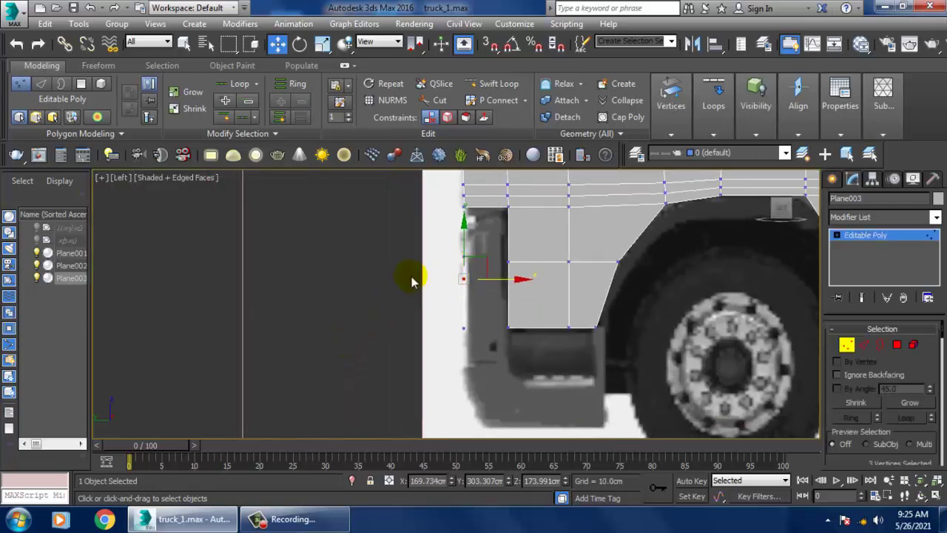
drag(454, 332, 503, 351)
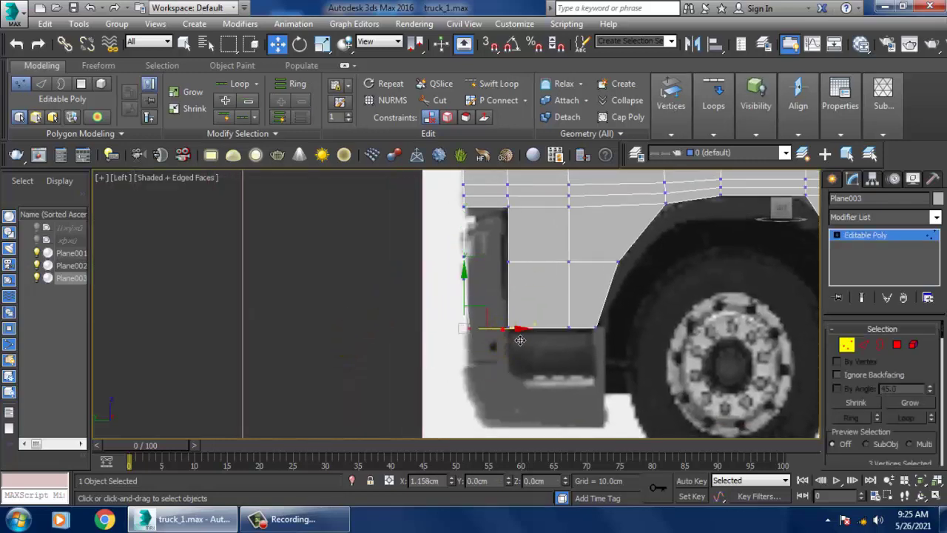
middle_drag(516, 341, 524, 381)
drag(455, 278, 491, 302)
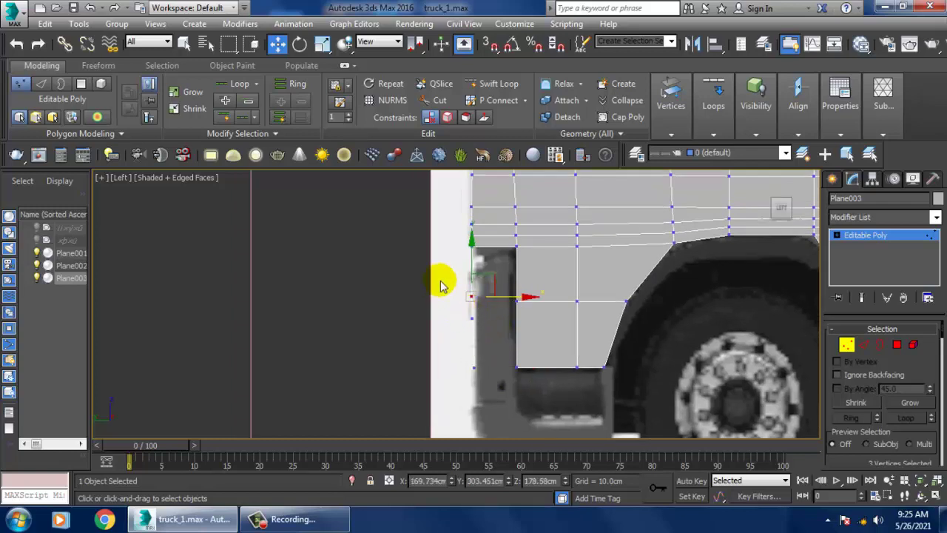
drag(495, 433, 496, 433)
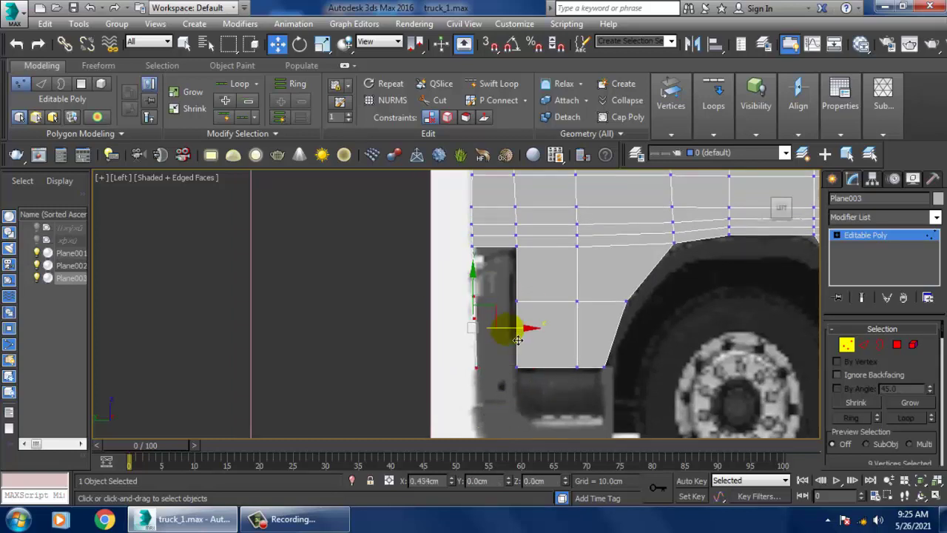
- In the Front view, select the middle vertex row across the strip and nudge it slightly down
key(alt+w)
right_click(658, 231)
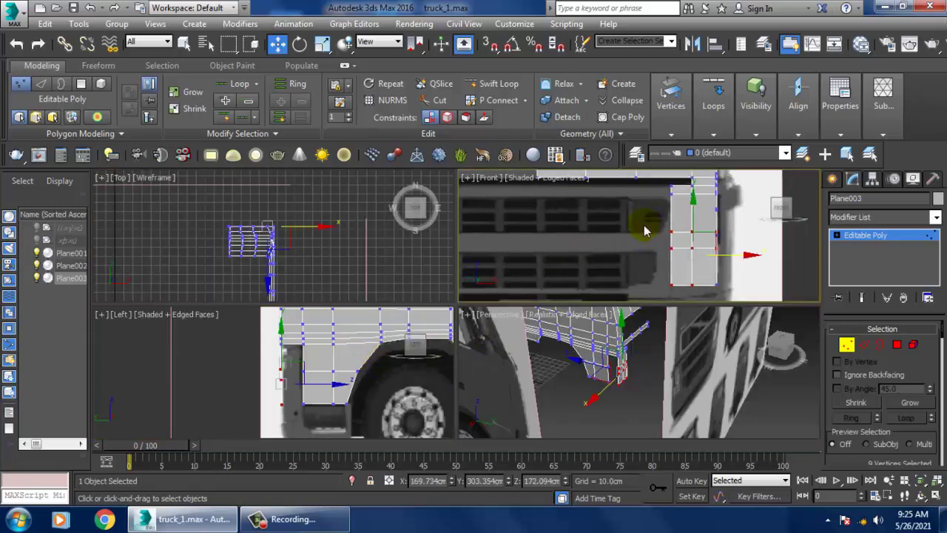
key(alt+w)
middle_drag(661, 226, 676, 240)
click(866, 344)
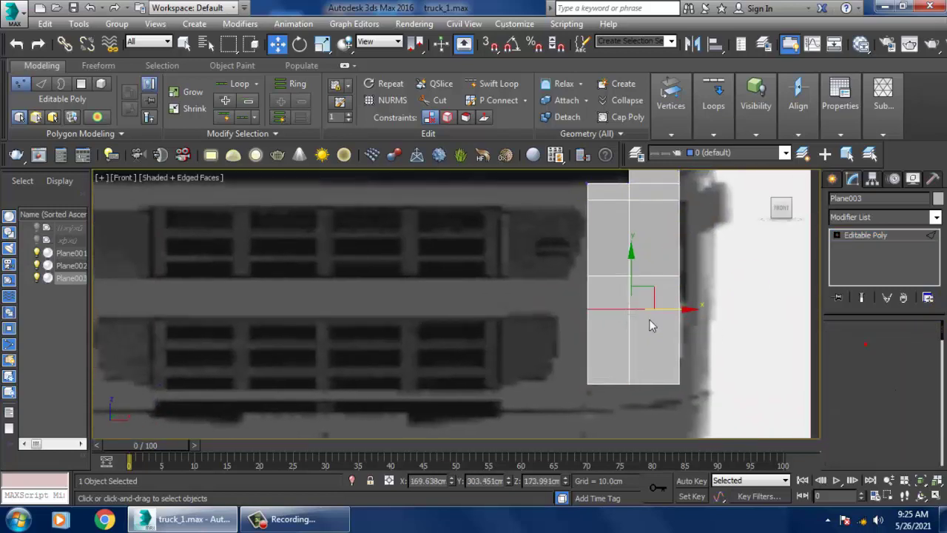
key(1)
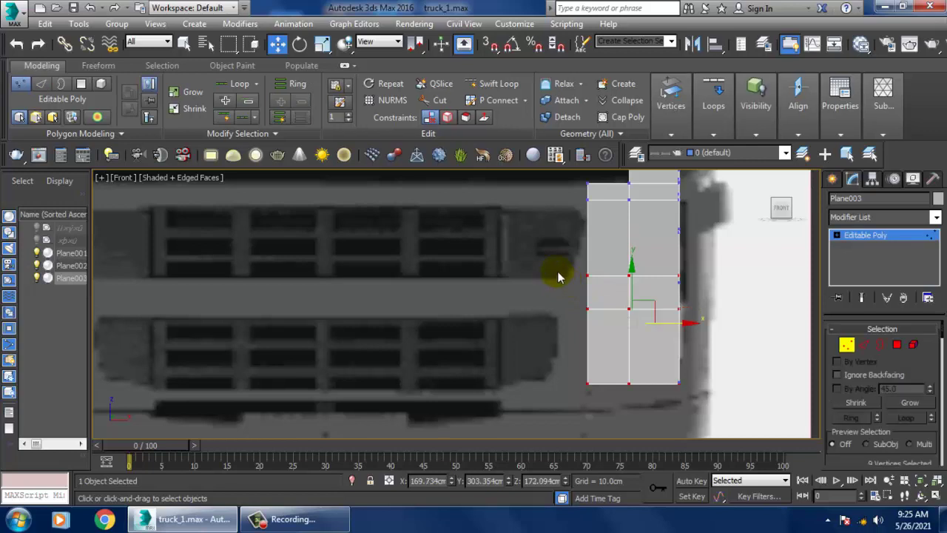
drag(561, 270, 736, 296)
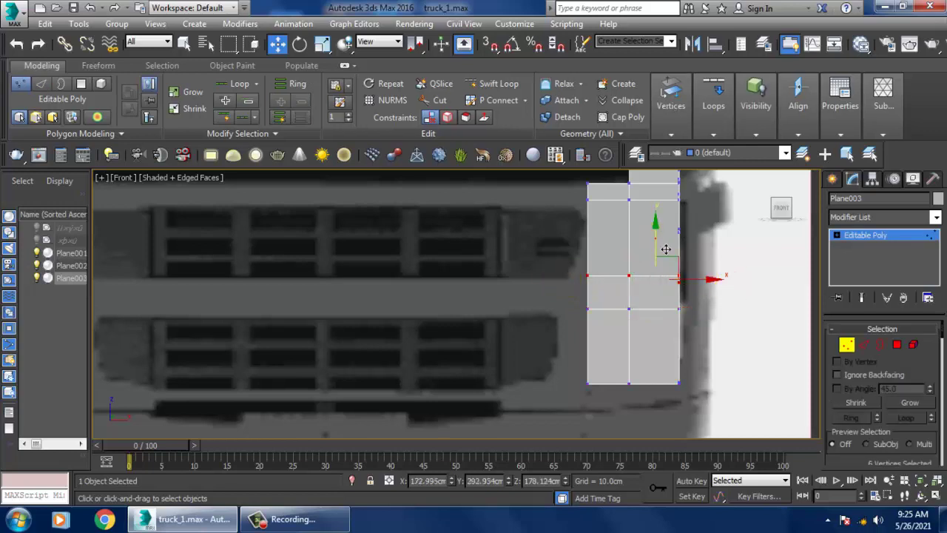
drag(666, 249, 666, 254)
- Shift-drag the plane's short left edge into a new leftward strip, then shorten it
click(865, 345)
click(601, 304)
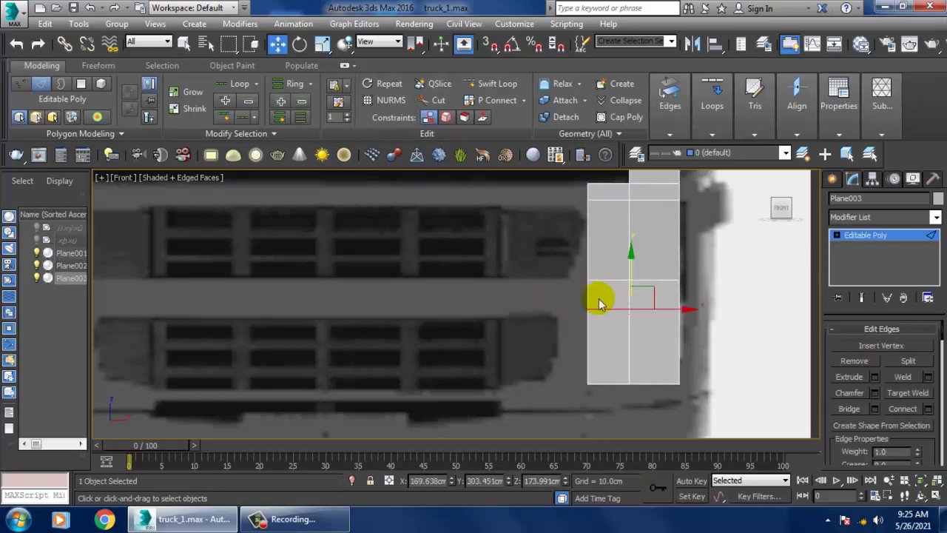
click(595, 303)
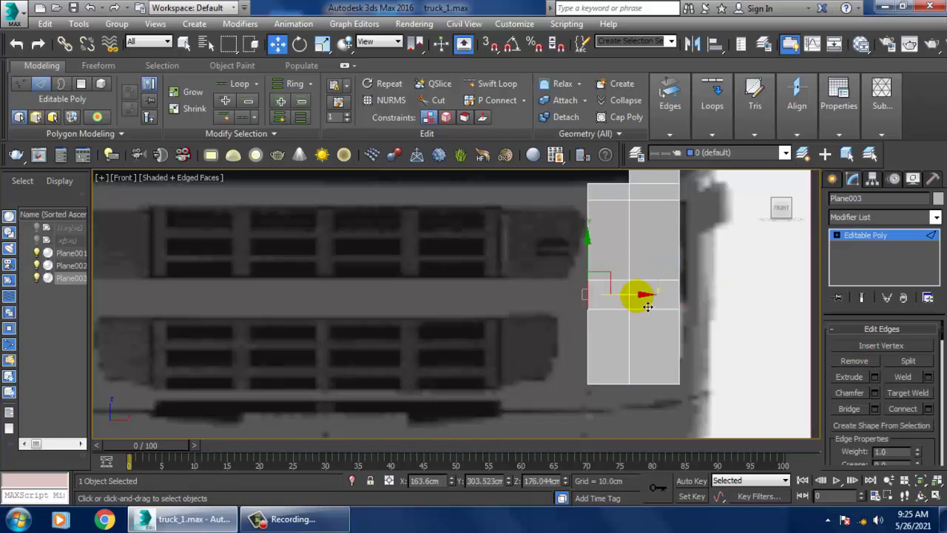
shift+drag(647, 306, 491, 313)
scroll(516, 312, down, 2)
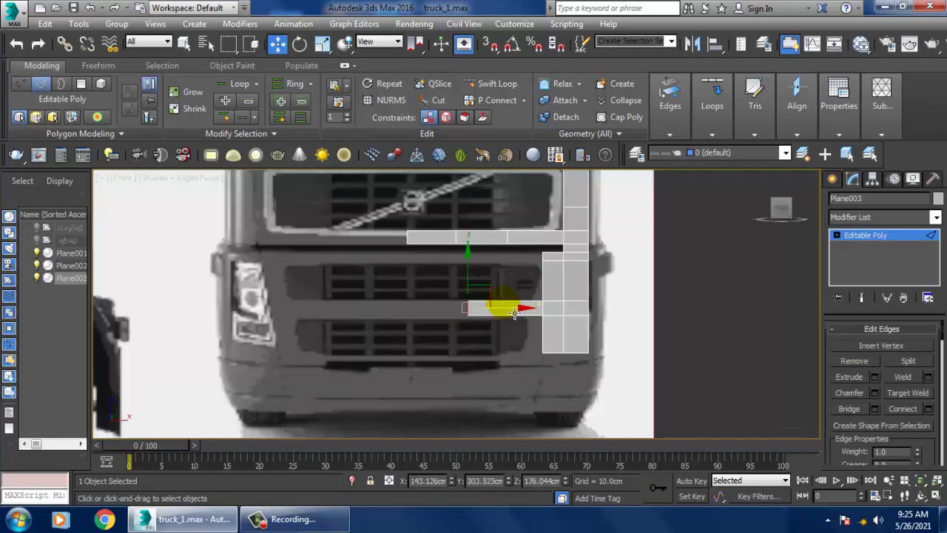
middle_drag(514, 312, 545, 338)
mouse_move(551, 348)
mouse_down()
mouse_move(567, 349)
mouse_move(539, 333)
mouse_move(498, 344)
mouse_move(391, 318)
mouse_up()
- Extrude a second strip from the corner column's middle row left across the grille bar
scroll(567, 349, up, 1)
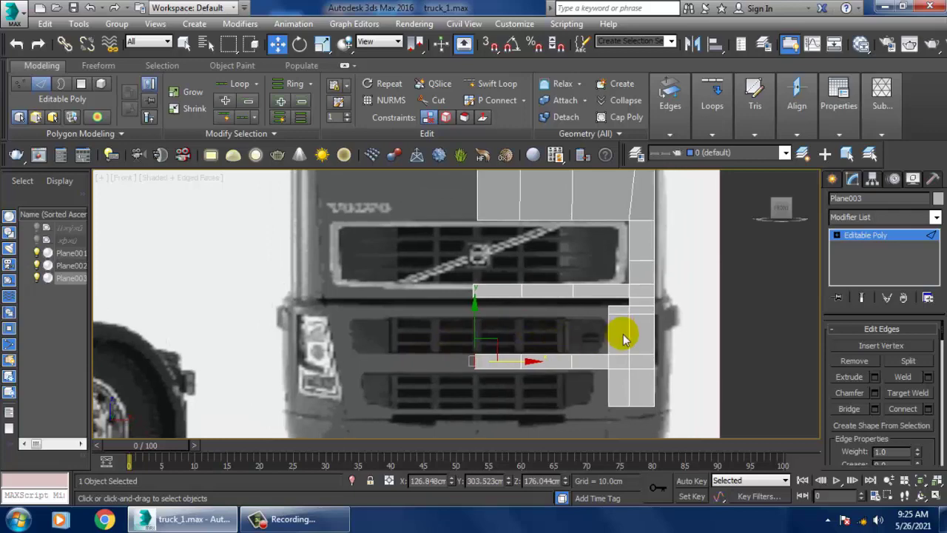
scroll(626, 333, up, 3)
click(607, 305)
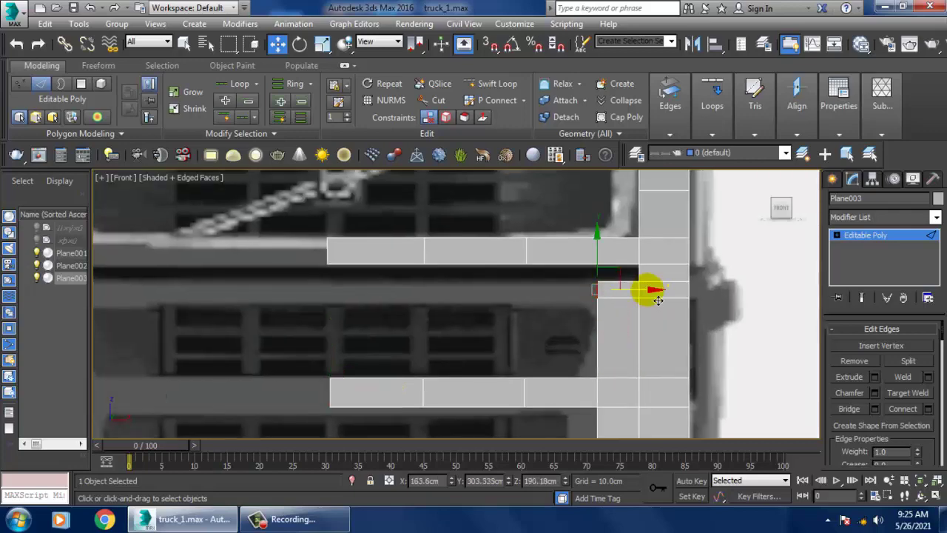
shift+drag(657, 299, 545, 299)
click(478, 300)
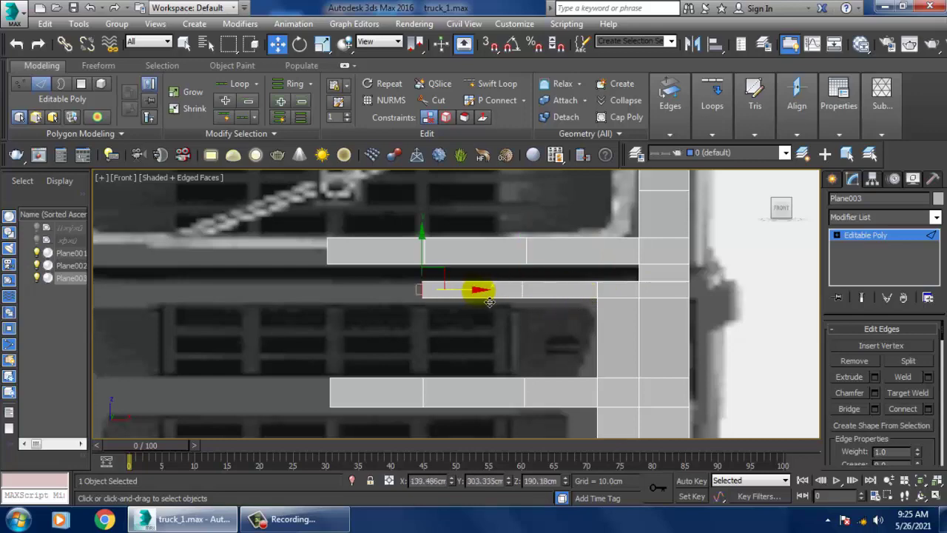
shift+drag(481, 301, 406, 309)
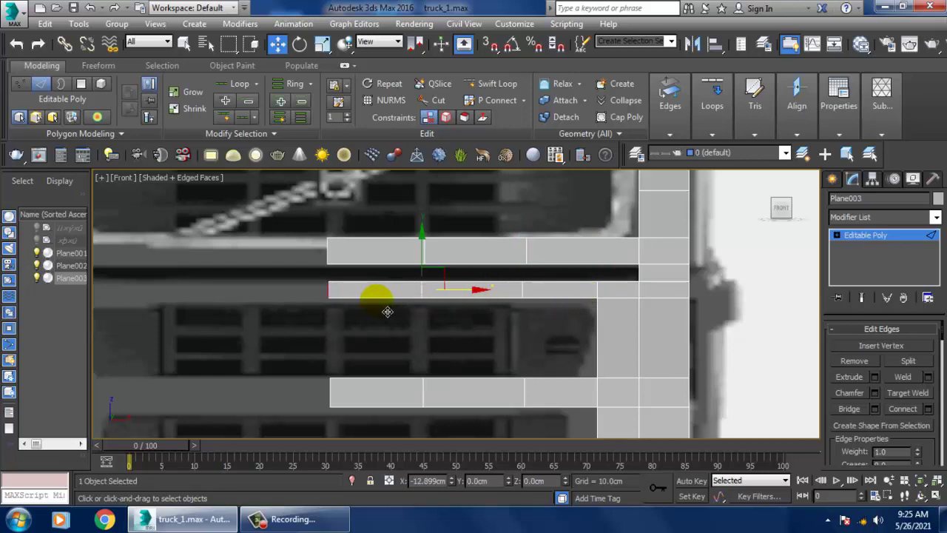
scroll(464, 322, down, 2)
scroll(544, 269, down, 3)
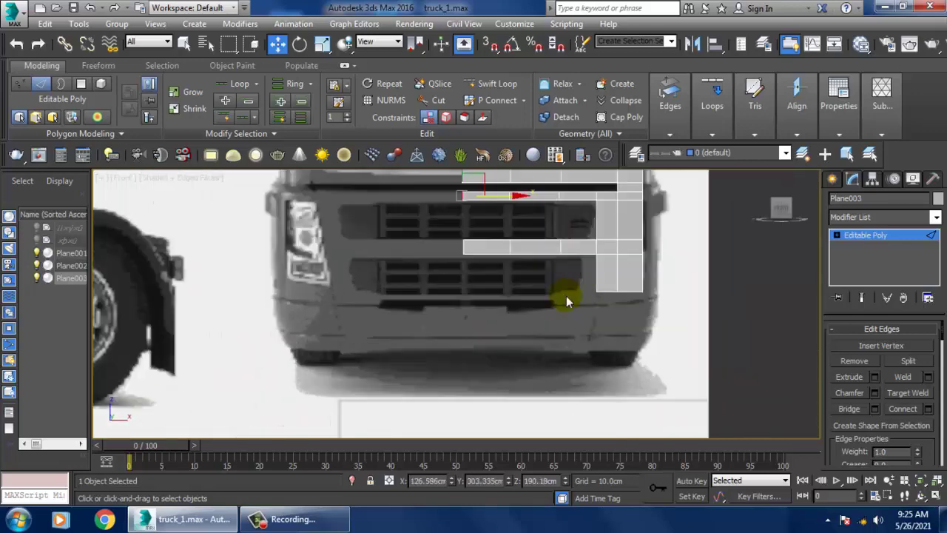
scroll(575, 300, up, 2)
scroll(592, 318, up, 2)
scroll(600, 324, up, 2)
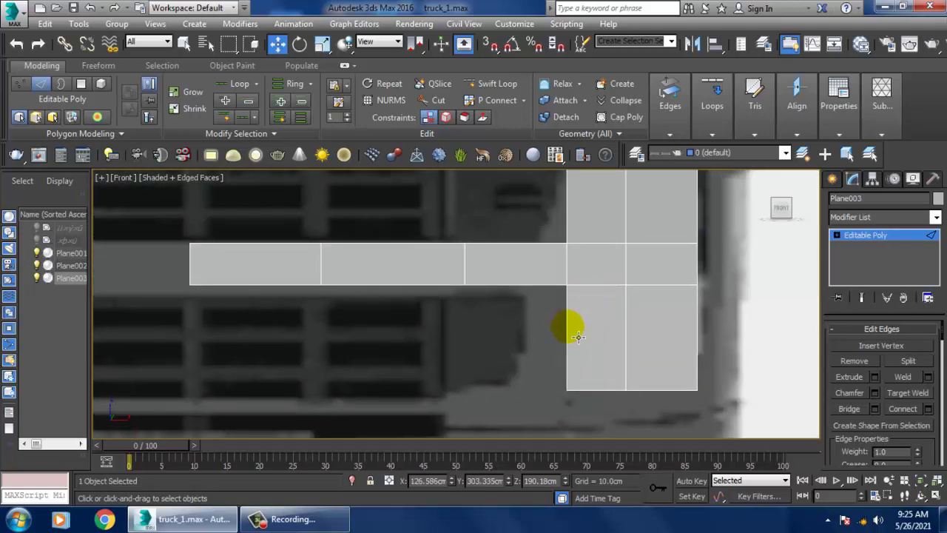
click(572, 334)
scroll(586, 321, down, 1)
scroll(586, 321, down, 1)
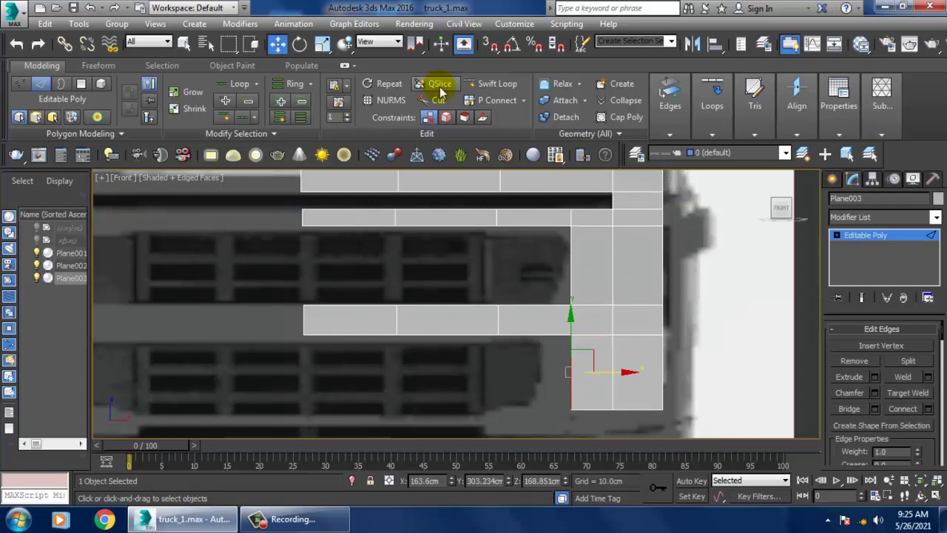
- Insert a Swift Loop across the lower strip and slide the new edge left to fit the grille
click(491, 87)
click(545, 317)
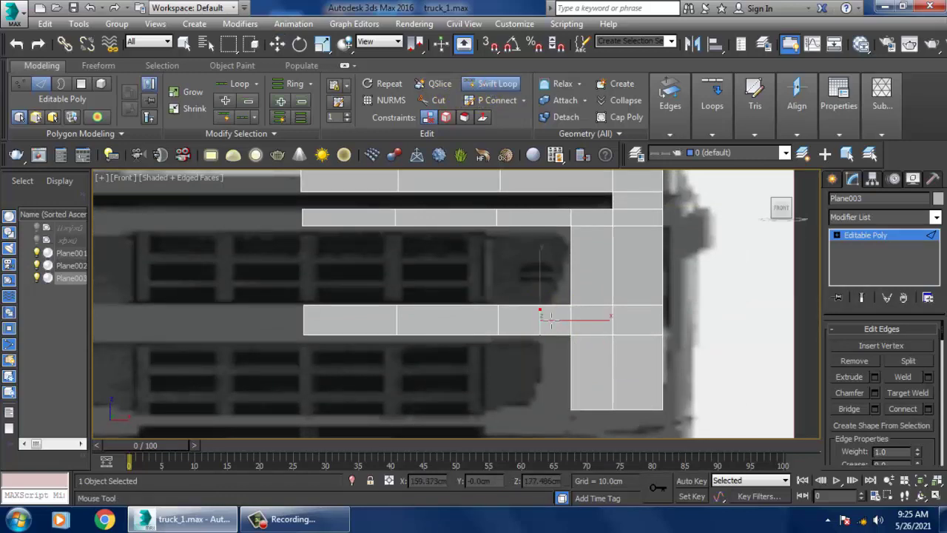
right_click(573, 347)
middle_drag(584, 365, 592, 345)
drag(626, 361, 599, 358)
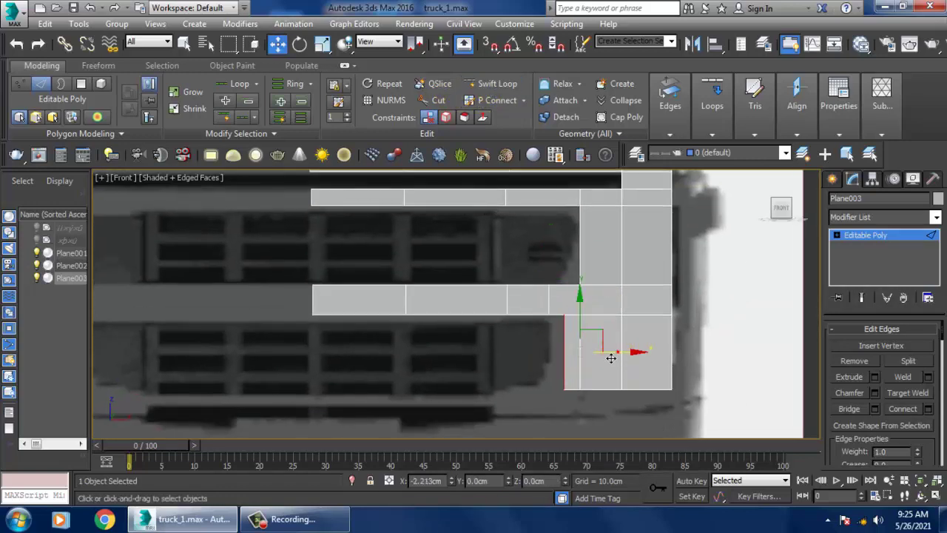
- Weld the strip's overlapping vertices to the corner column from the quad menu
scroll(592, 353, up, 2)
key(1)
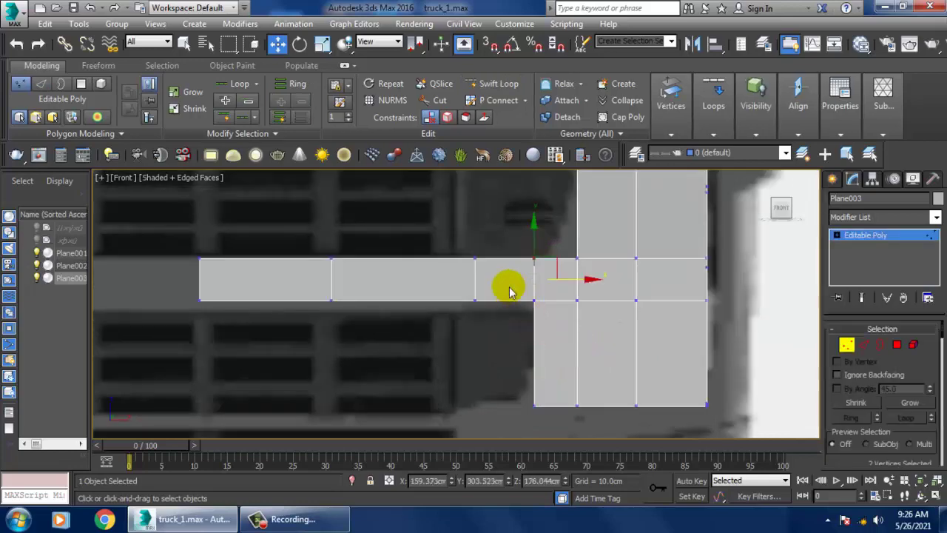
right_click(539, 311)
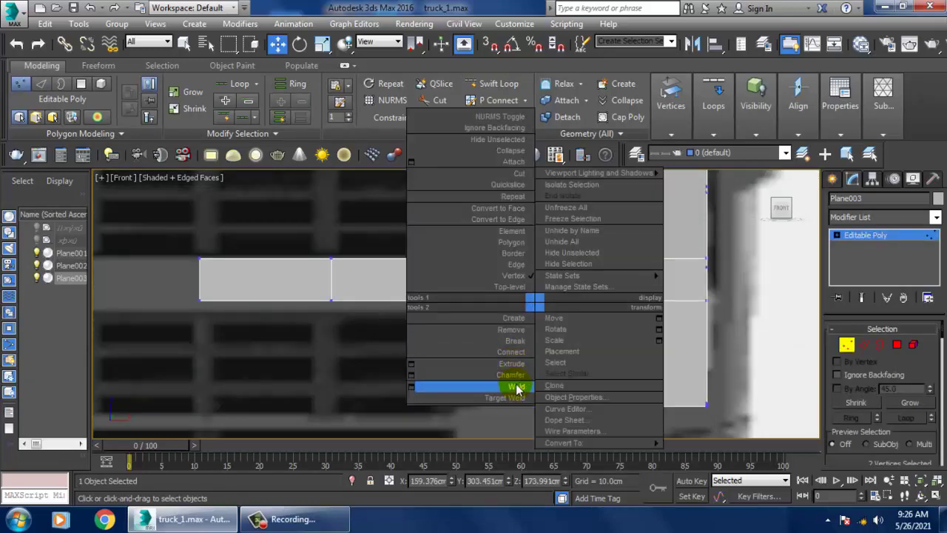
click(466, 385)
scroll(569, 263, down, 5)
scroll(570, 263, up, 2)
scroll(575, 291, up, 1)
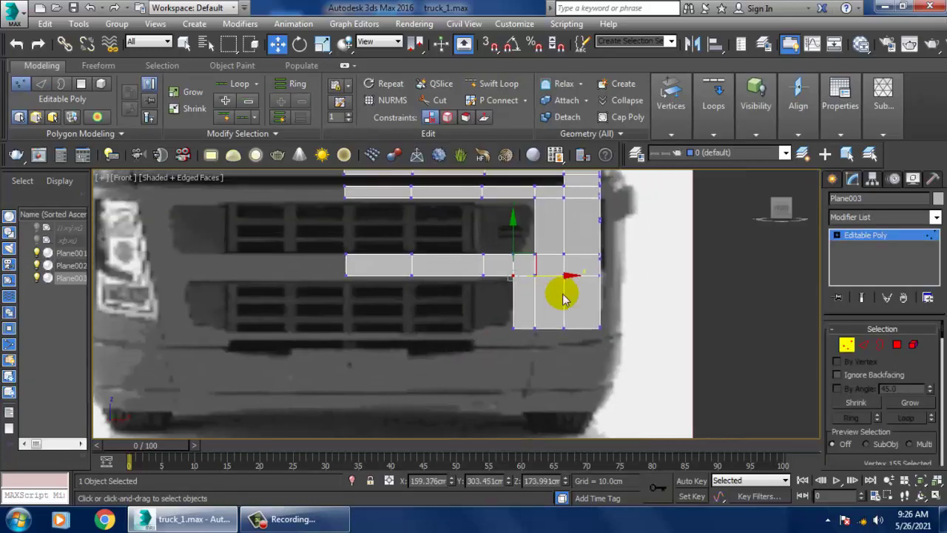
scroll(567, 274, up, 2)
- Select the right-column edges and the front corner edges in the maximized Left view
click(865, 347)
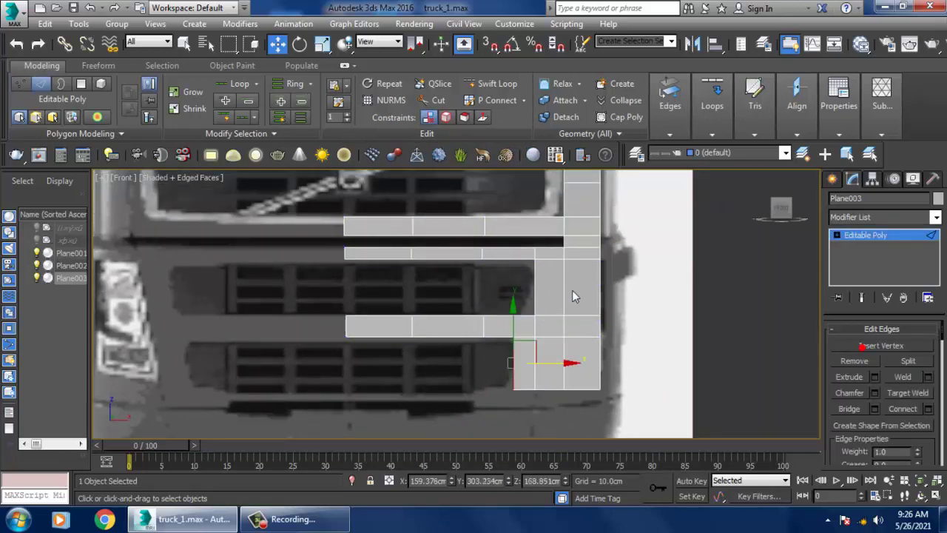
click(543, 300)
click(547, 383)
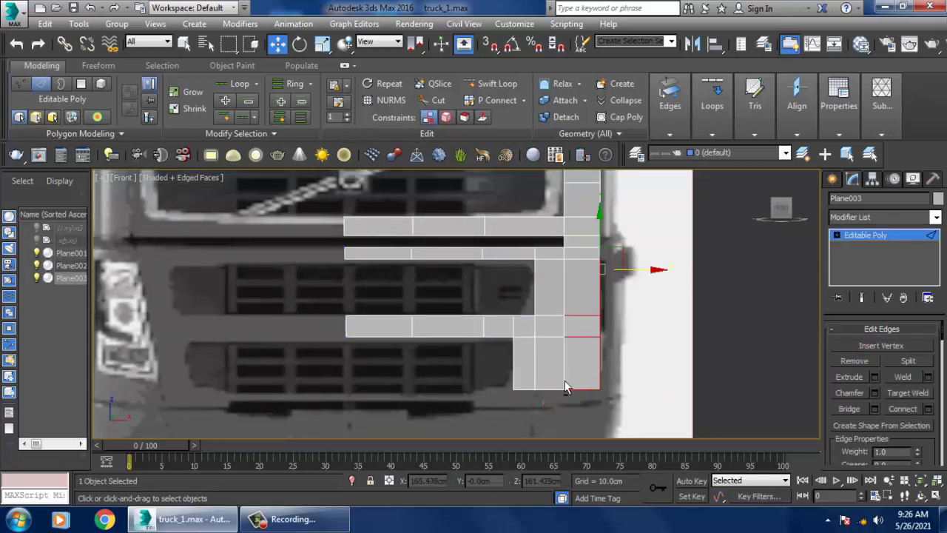
key(alt+w)
right_click(363, 381)
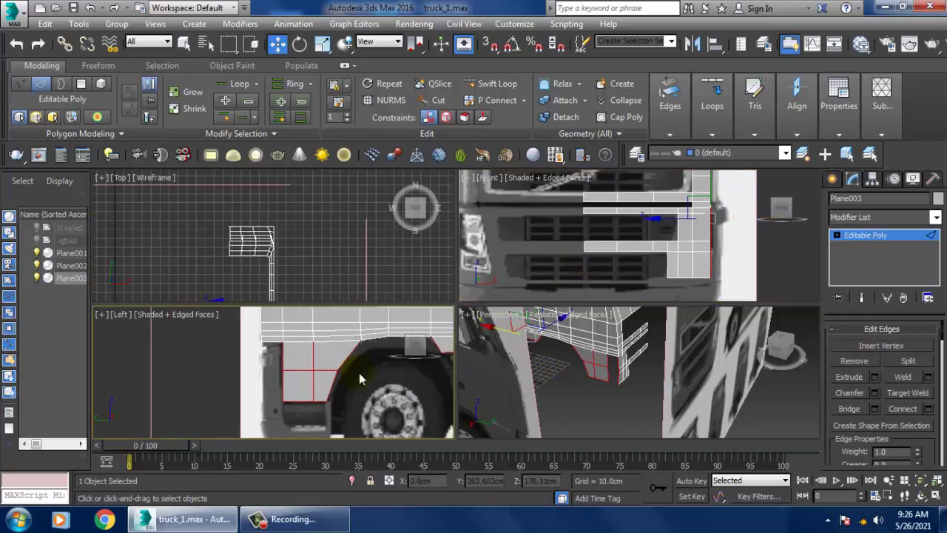
key(alt+w)
drag(508, 400, 509, 402)
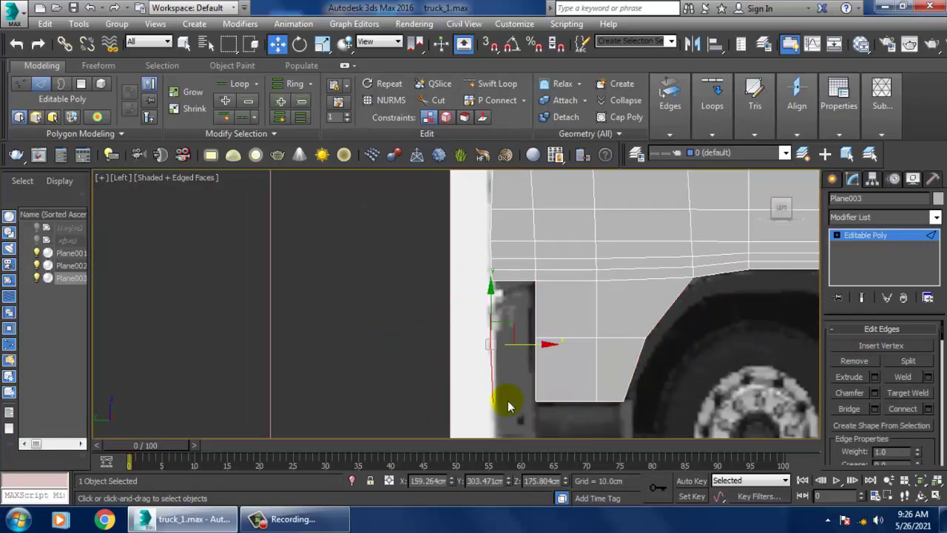
key(alt+w)
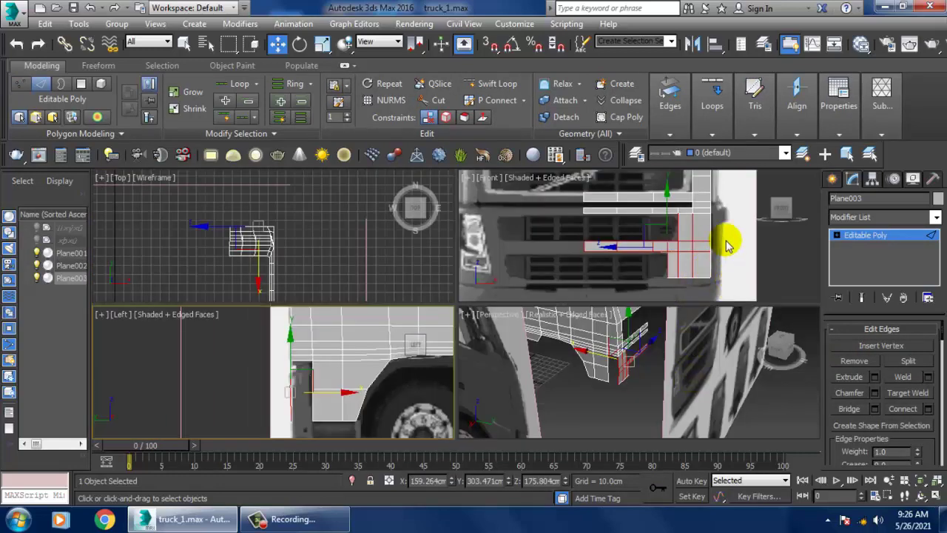
- In the maximized Left view, push the front corner edge back toward the cab side
click(721, 237)
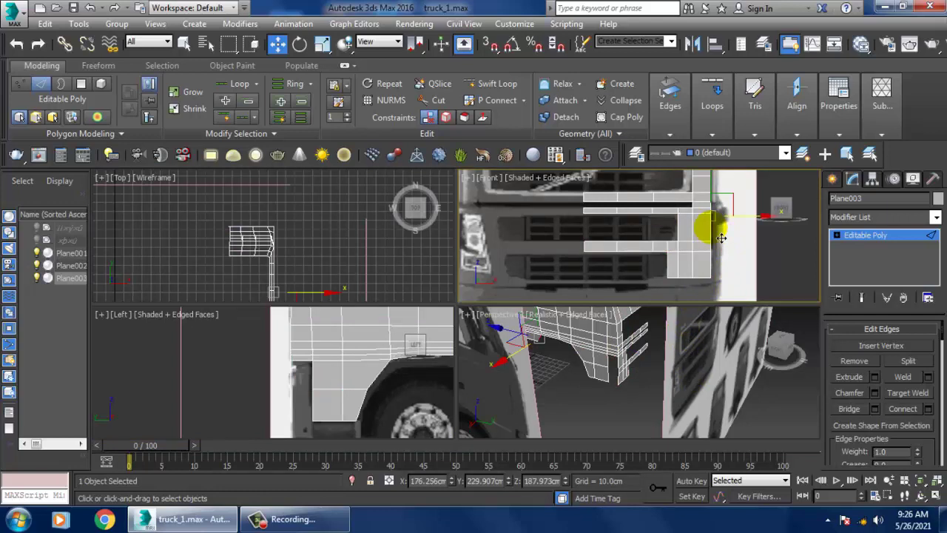
click(300, 378)
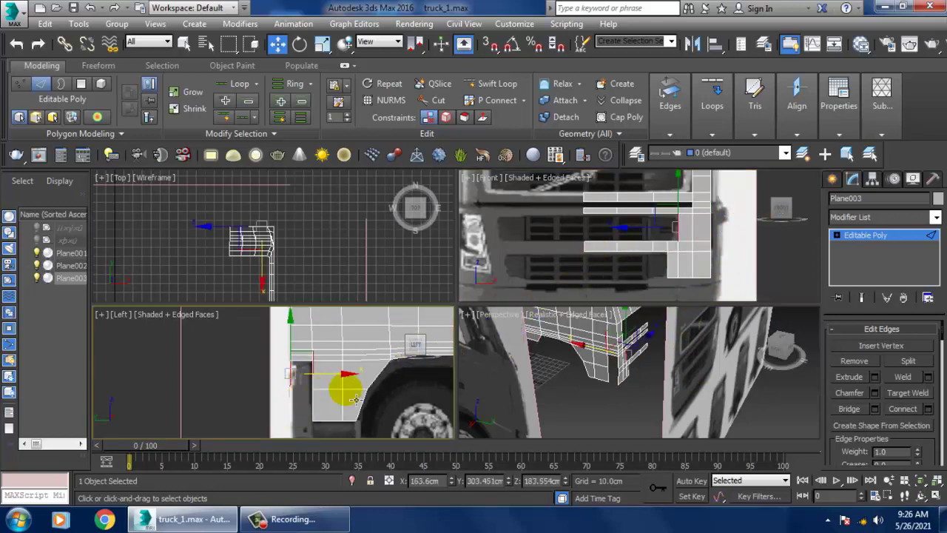
key(alt+w)
scroll(476, 328, up, 2)
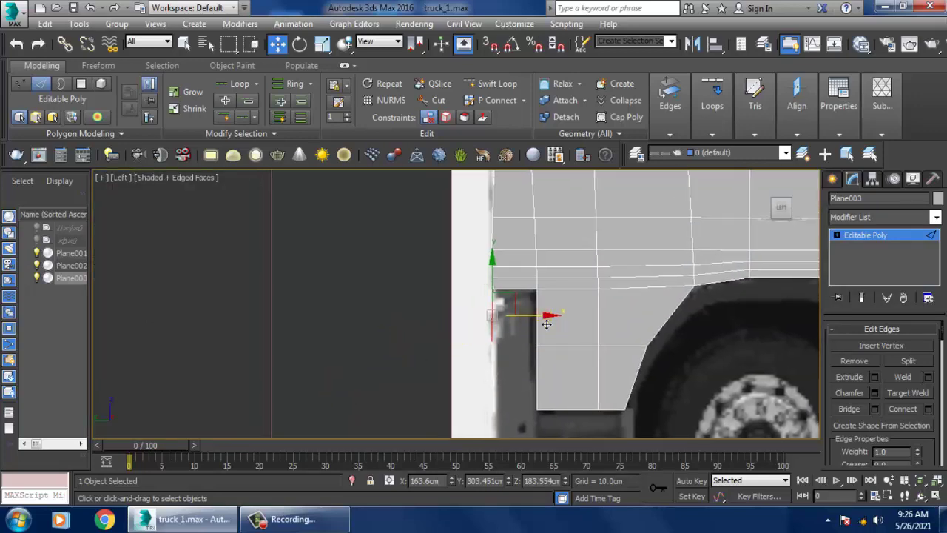
drag(546, 323, 577, 319)
key(alt+w)
- Orbit to an angled view and pull another corner-strip edge back in depth
click(681, 285)
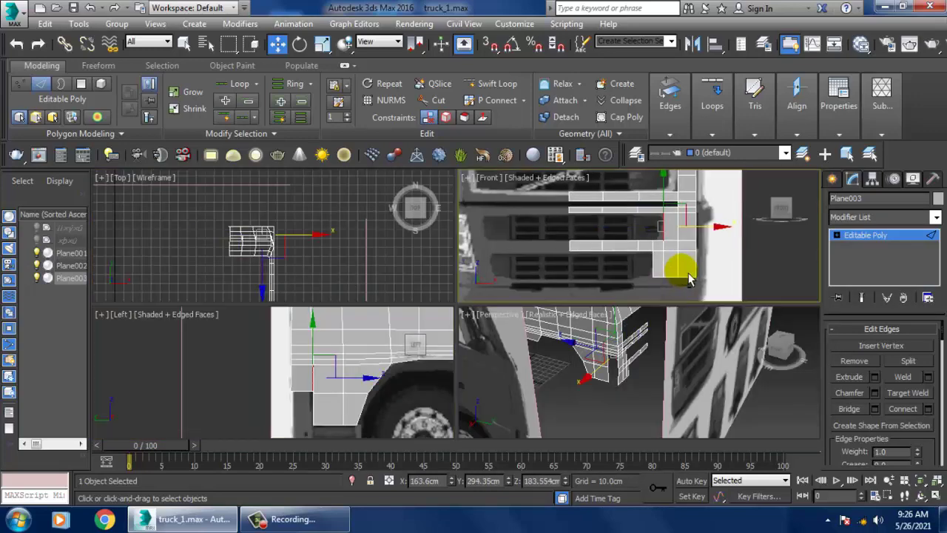
key(alt+w)
mouse_move(627, 268)
alt+middle_down()
mouse_move(611, 273)
mouse_move(608, 325)
mouse_move(702, 337)
mouse_move(690, 331)
mouse_move(641, 351)
mouse_move(565, 296)
mouse_move(614, 321)
mouse_move(738, 302)
mouse_move(580, 316)
mouse_move(476, 294)
alt+middle_up()
click(450, 266)
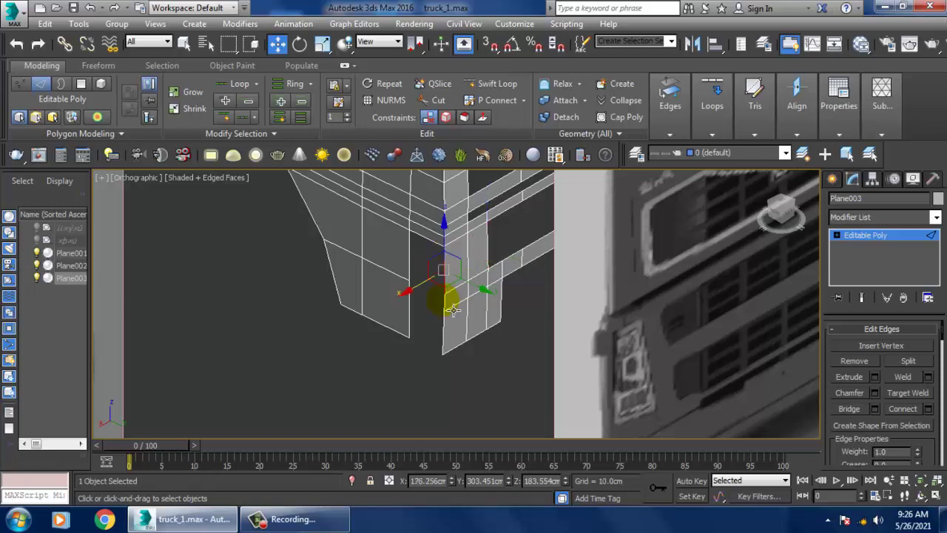
mouse_move(453, 309)
mouse_down()
mouse_move(470, 320)
mouse_move(462, 319)
mouse_up()
- Orbit around the cab corner in a maximized view to check the wrap
key(alt+w)
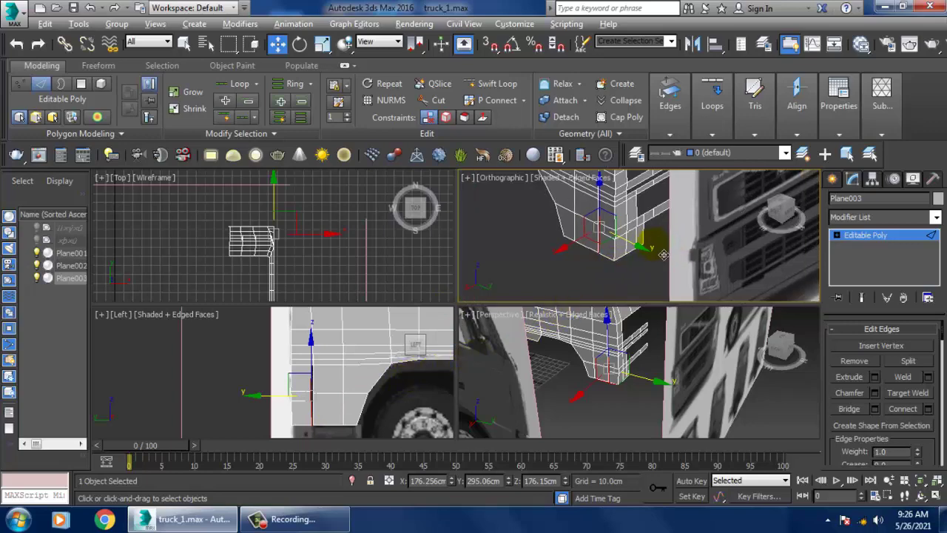
key(alt+w)
scroll(576, 245, down, 2)
scroll(543, 316, down, 2)
scroll(543, 316, up, 3)
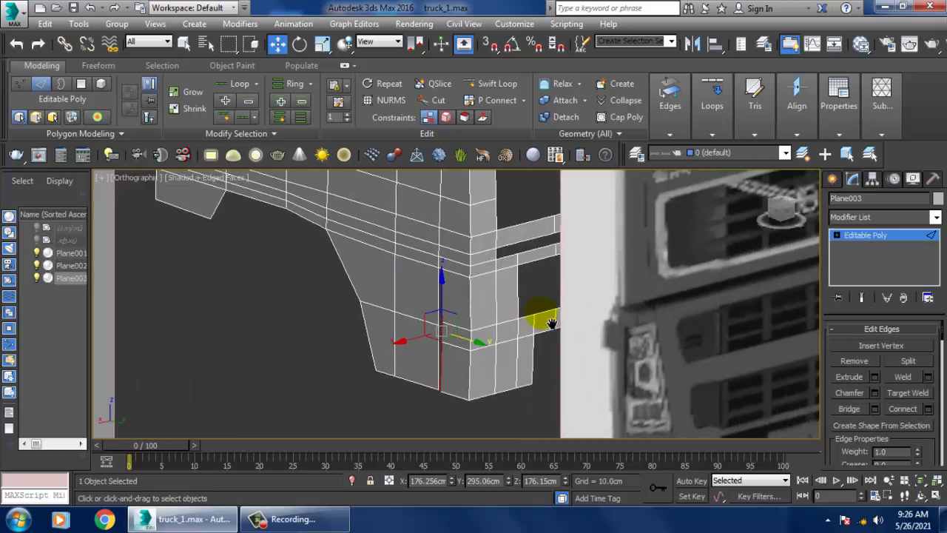
mouse_move(554, 332)
alt+middle_down()
mouse_move(419, 349)
mouse_move(426, 326)
mouse_move(435, 331)
alt+middle_up()
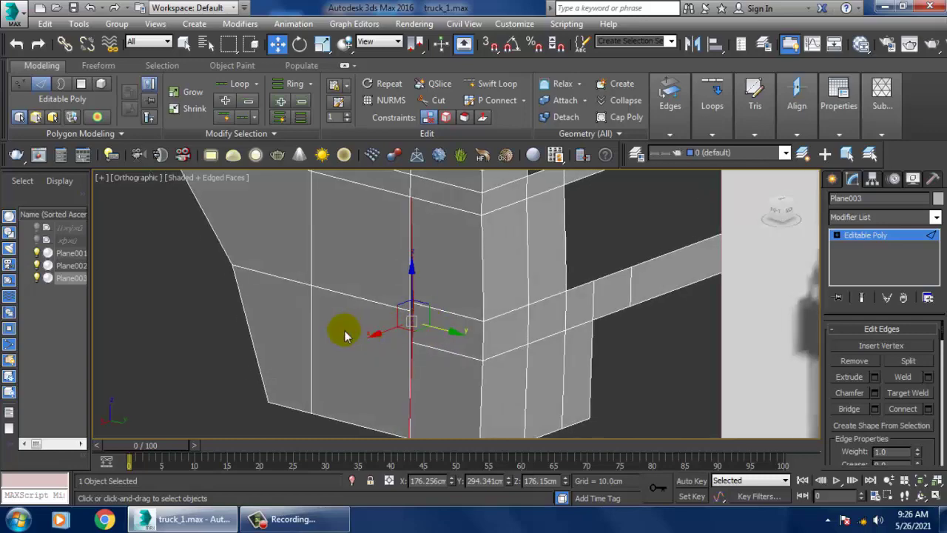
- Weld two sets of overlapping vertices at the cab panel's corner via the quad menu
click(482, 88)
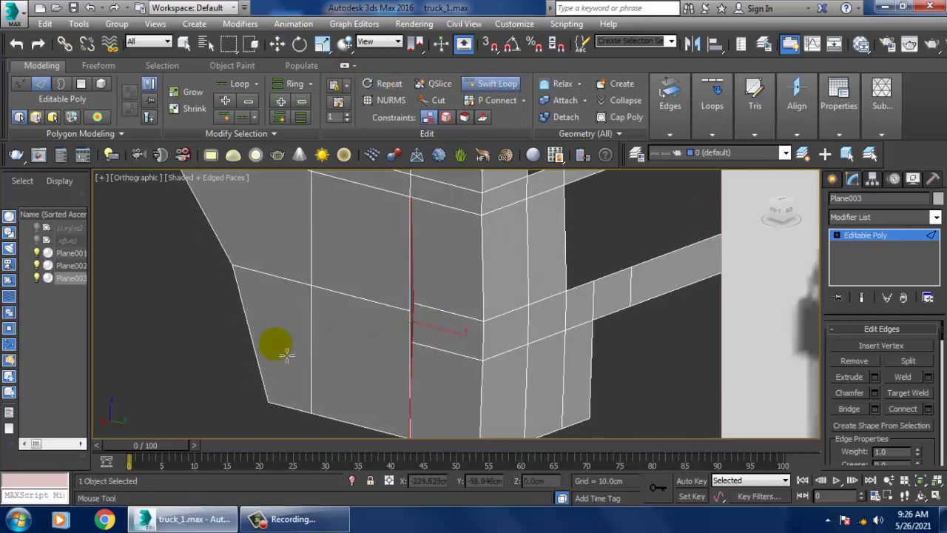
mouse_move(354, 345)
alt+middle_down()
mouse_move(520, 318)
mouse_move(560, 397)
mouse_move(368, 337)
alt+middle_up()
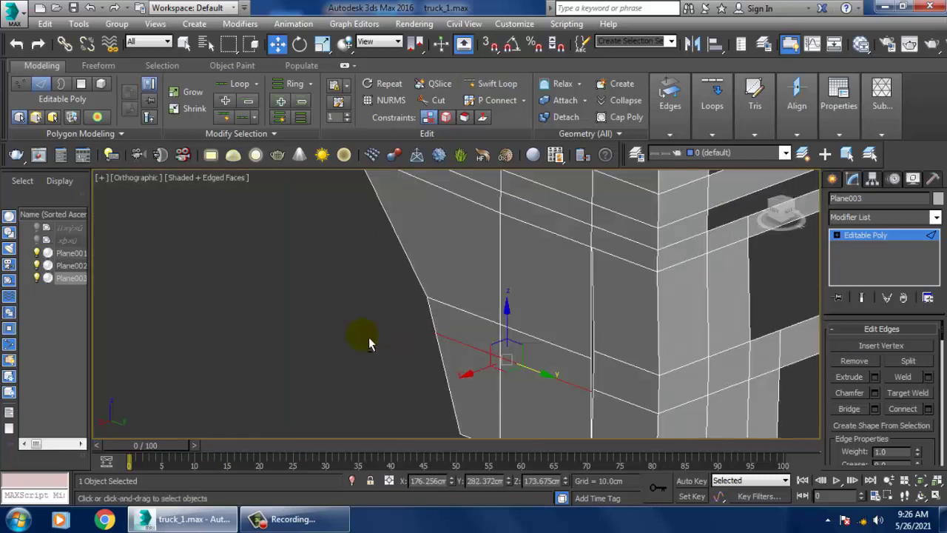
key(1)
click(571, 342)
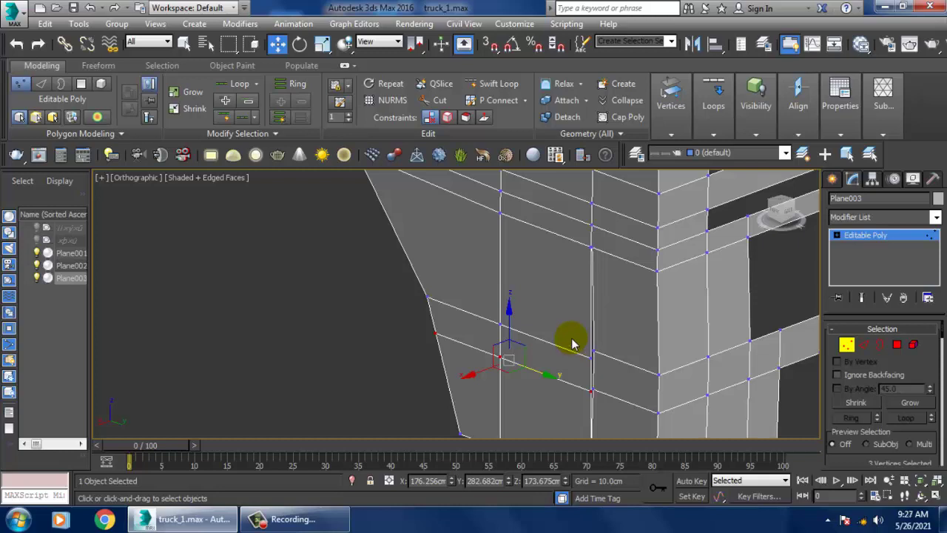
right_click(596, 359)
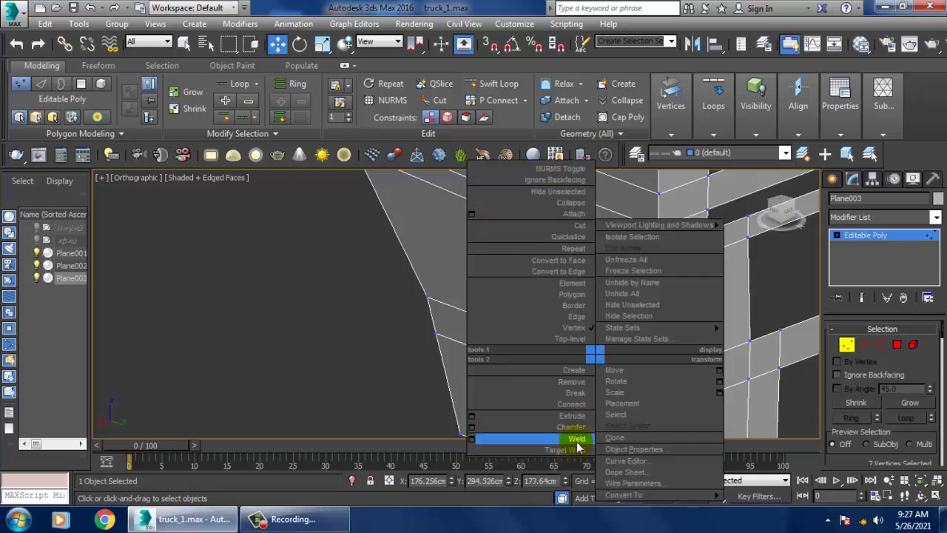
click(576, 442)
click(592, 387)
right_click(592, 387)
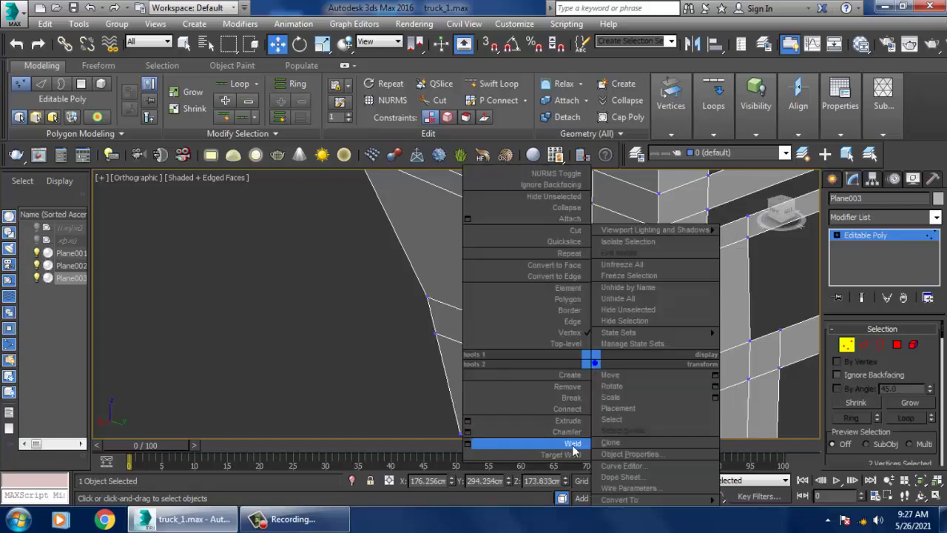
click(575, 444)
- Weld the overlapping bottom-corner vertex pair and orbit to inspect the welded corner
scroll(588, 334, down, 3)
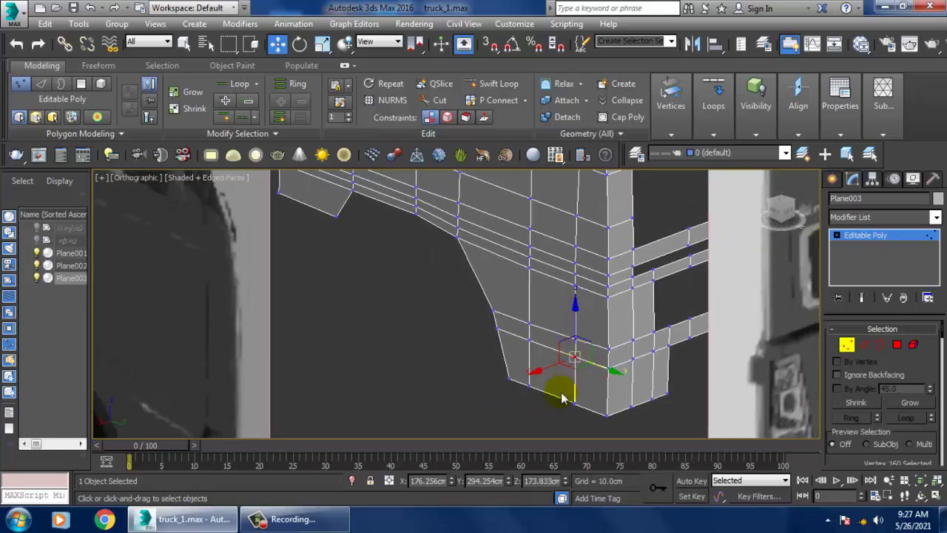
click(566, 428)
right_click(569, 368)
click(563, 431)
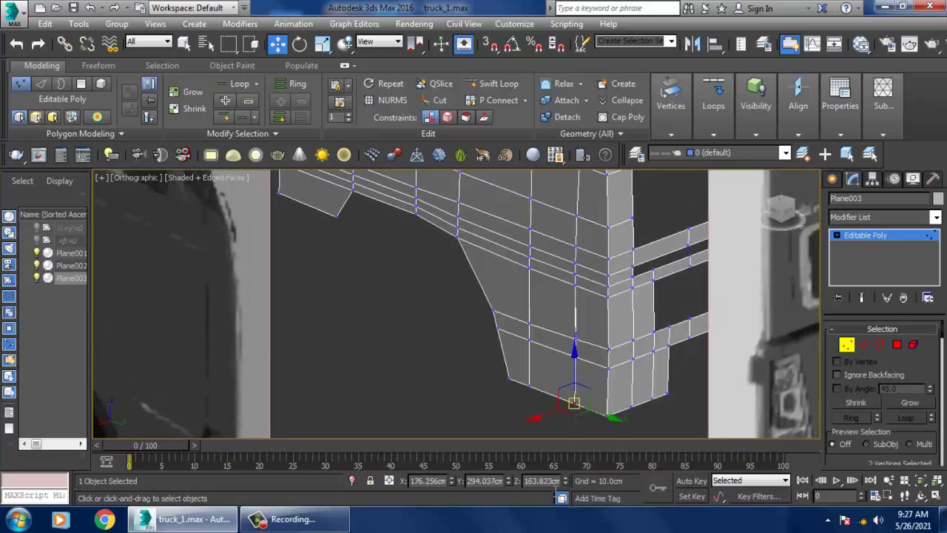
scroll(585, 385, down, 4)
mouse_move(594, 395)
alt+middle_down()
mouse_move(405, 386)
mouse_move(466, 381)
mouse_move(540, 391)
mouse_move(665, 360)
alt+middle_up()
key(alt+w)
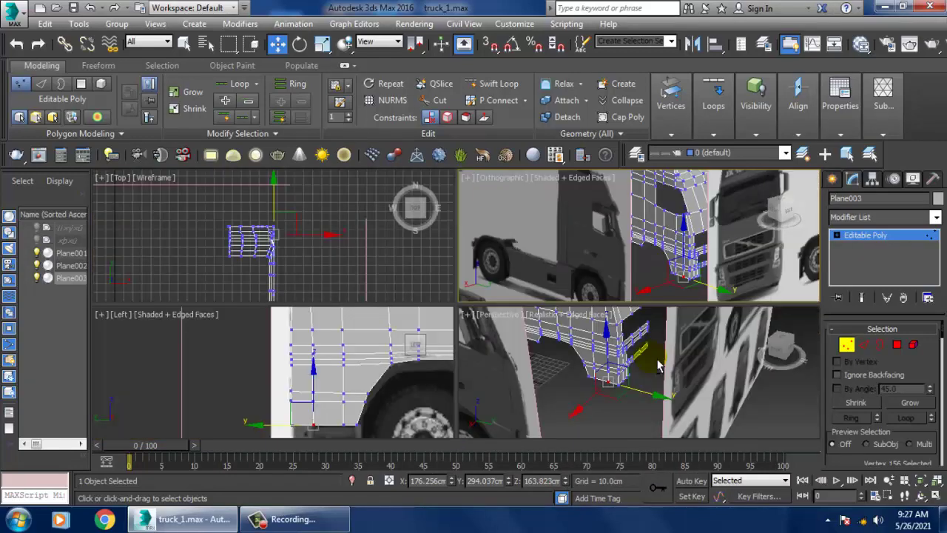
- Save the scene with Ctrl+S and maximize the Left view
right_click(343, 368)
key(ctrl+s)
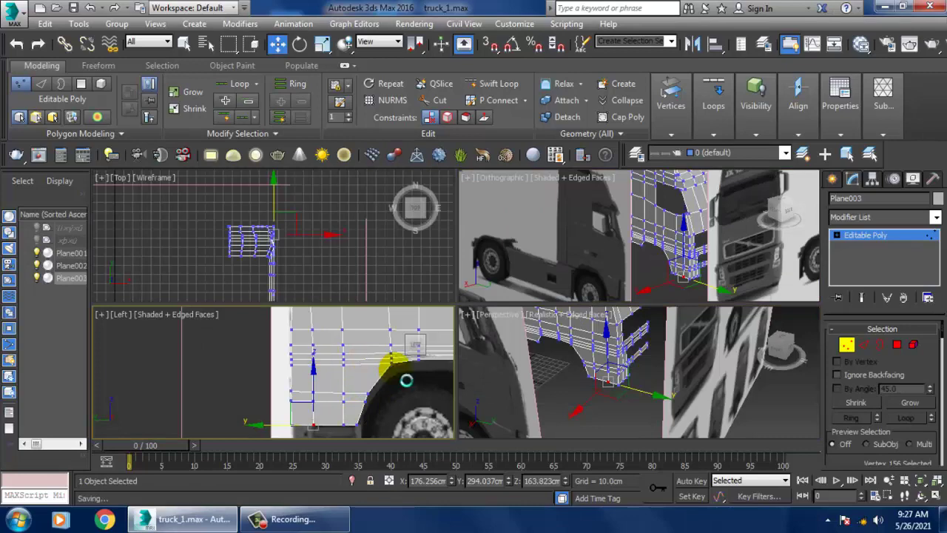
key(alt+w)
scroll(399, 332, up, 4)
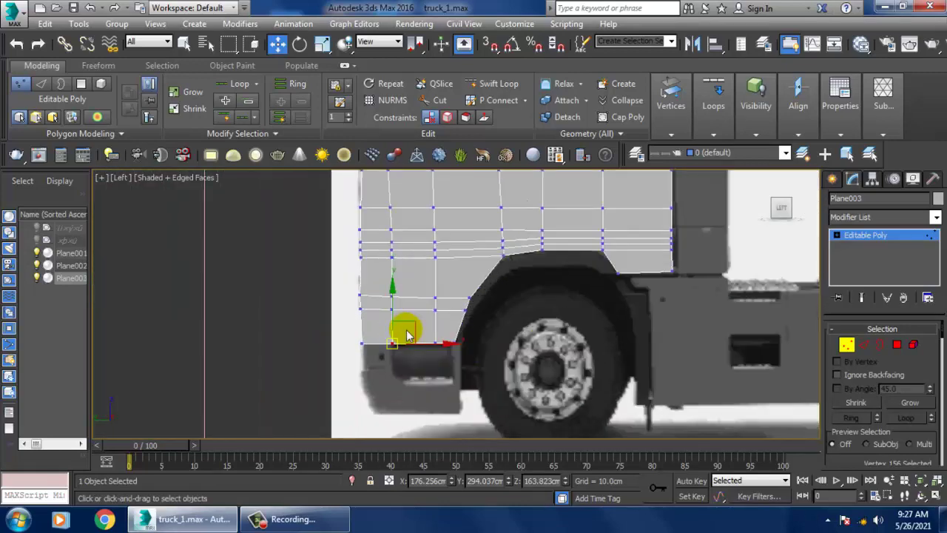
scroll(415, 333, up, 3)
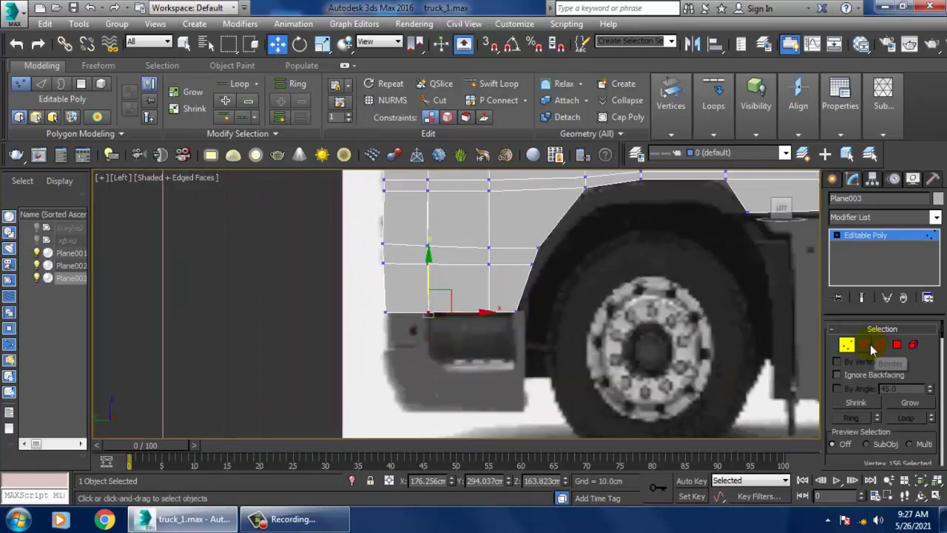
- In Edge mode, select the panel's bottom corner edge and show it in a maximized Front view
click(866, 346)
scroll(411, 326, down, 2)
key(alt+w)
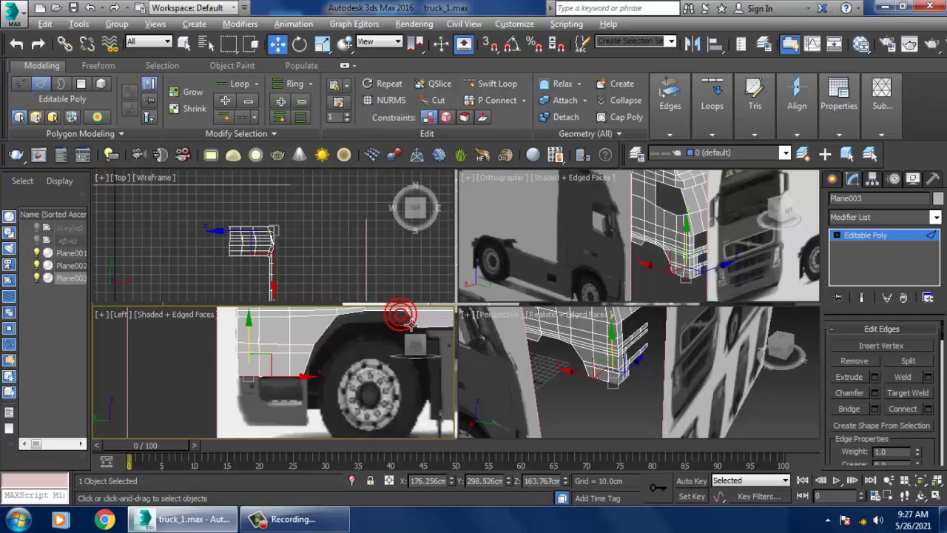
click(650, 289)
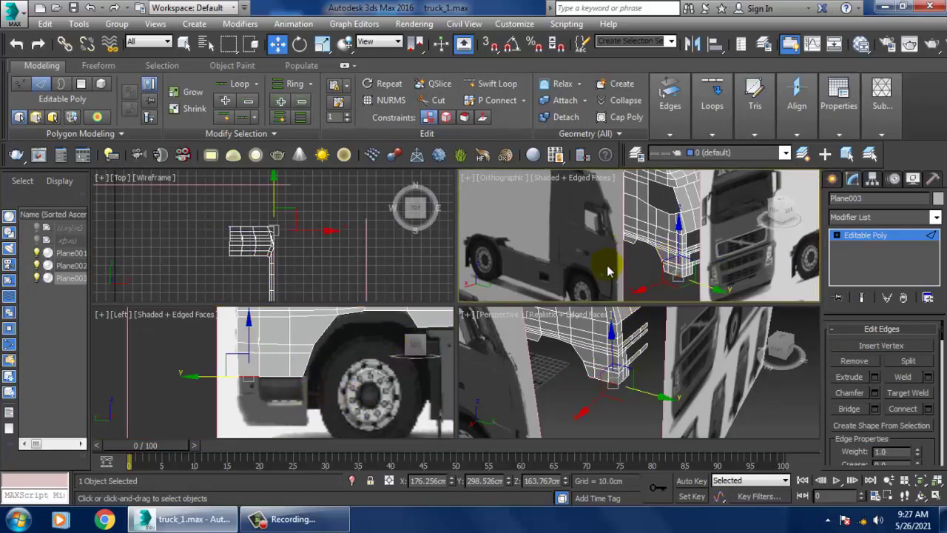
key(f)
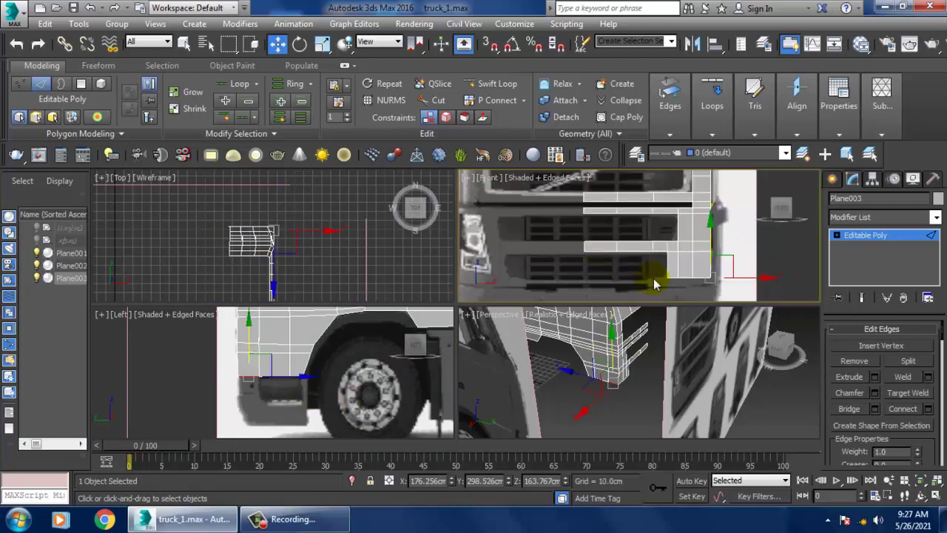
key(alt+w)
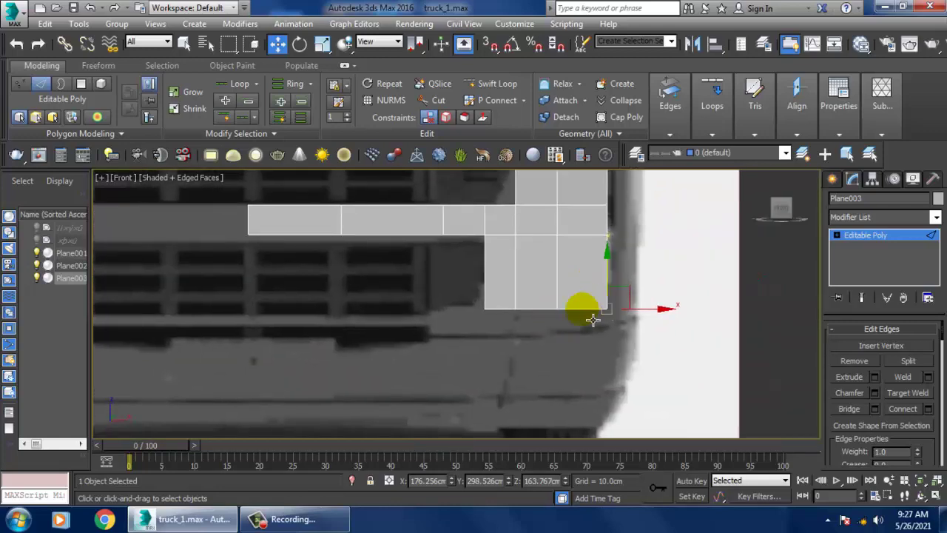
- Shift-drag the panel's two bottom edges down over the grille to add a new row
click(586, 315)
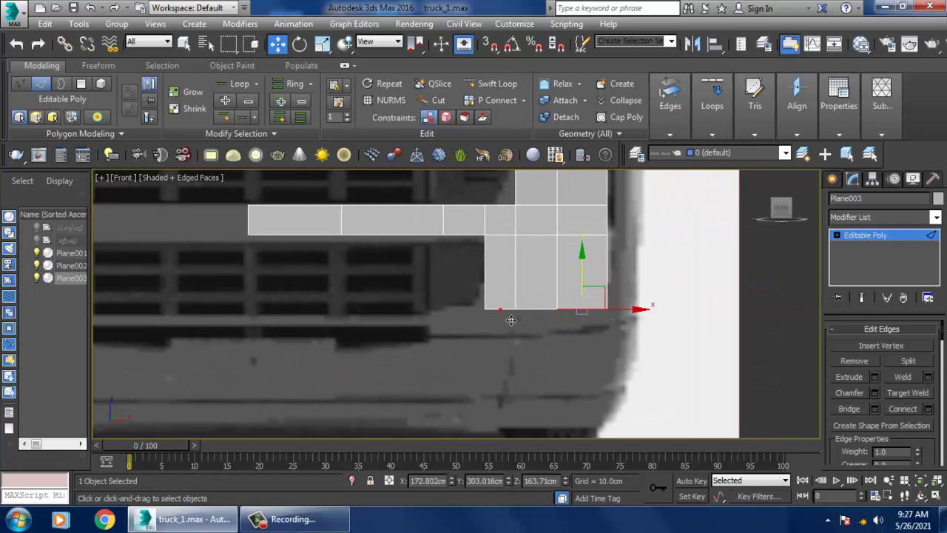
click(530, 310)
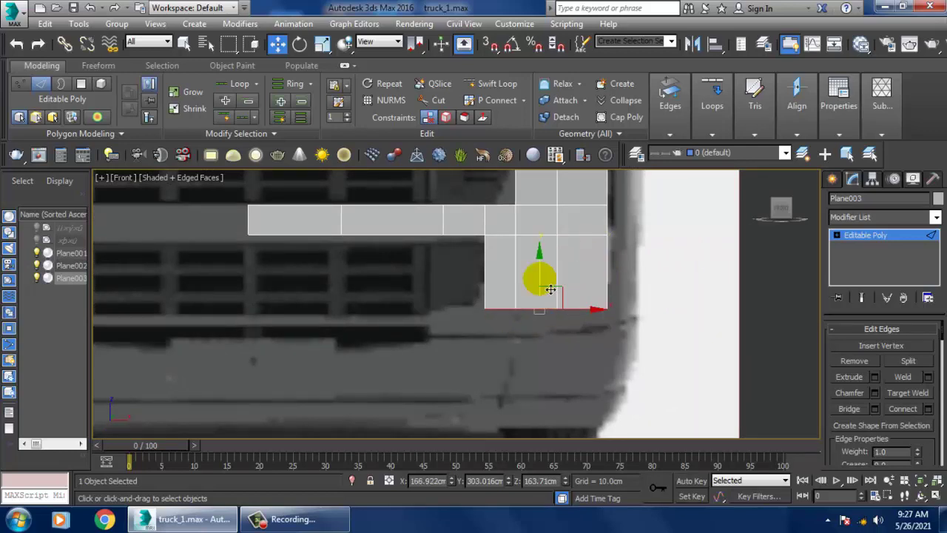
drag(551, 289, 557, 385)
scroll(596, 307, down, 5)
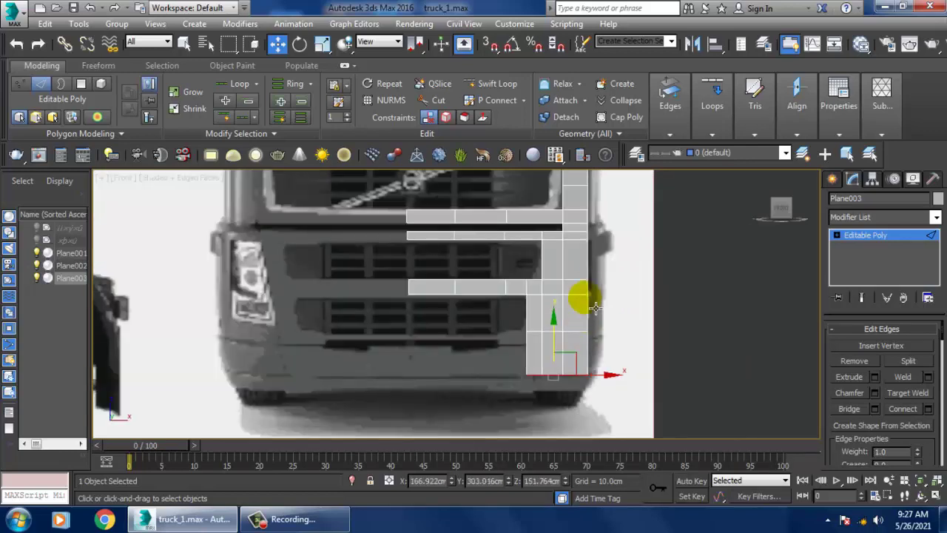
scroll(585, 327, down, 5)
scroll(572, 324, up, 4)
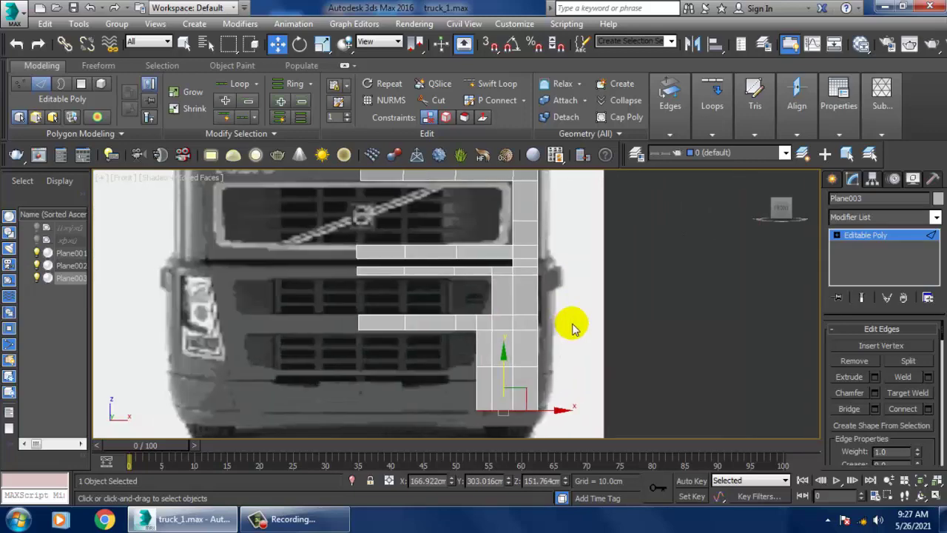
- Box-select the four bottom vertices and lower them slightly
key(1)
middle_drag(545, 296, 570, 212)
scroll(571, 212, up, 2)
middle_drag(577, 250, 585, 261)
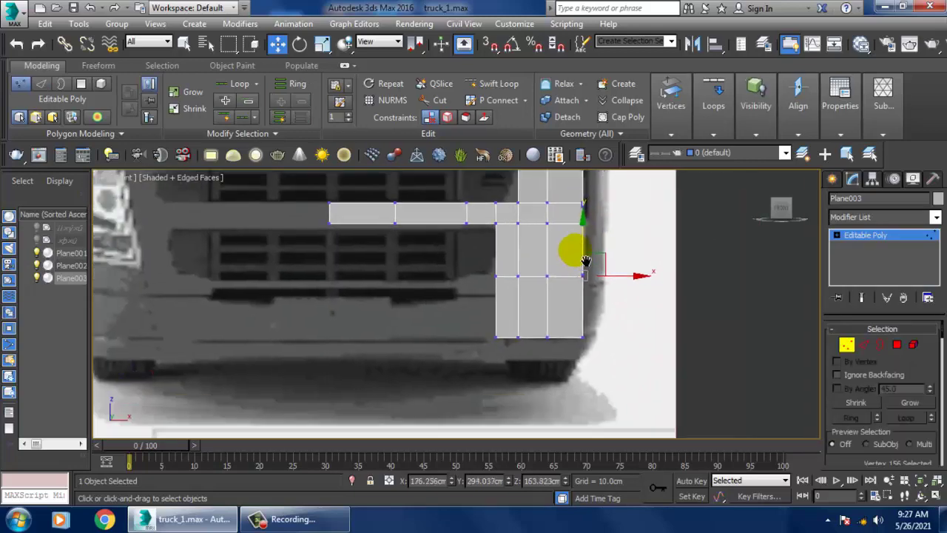
scroll(585, 260, up, 1)
scroll(581, 264, up, 1)
scroll(577, 269, up, 1)
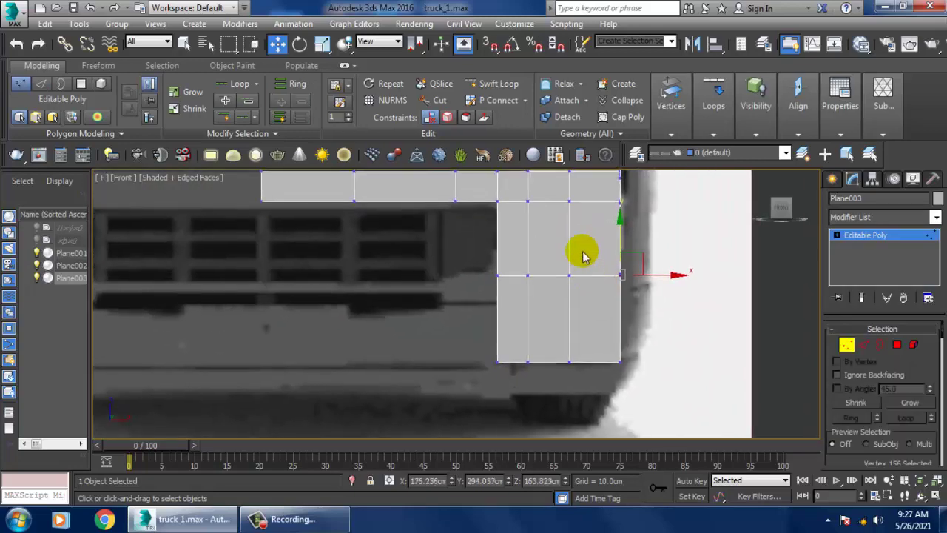
drag(485, 318, 692, 421)
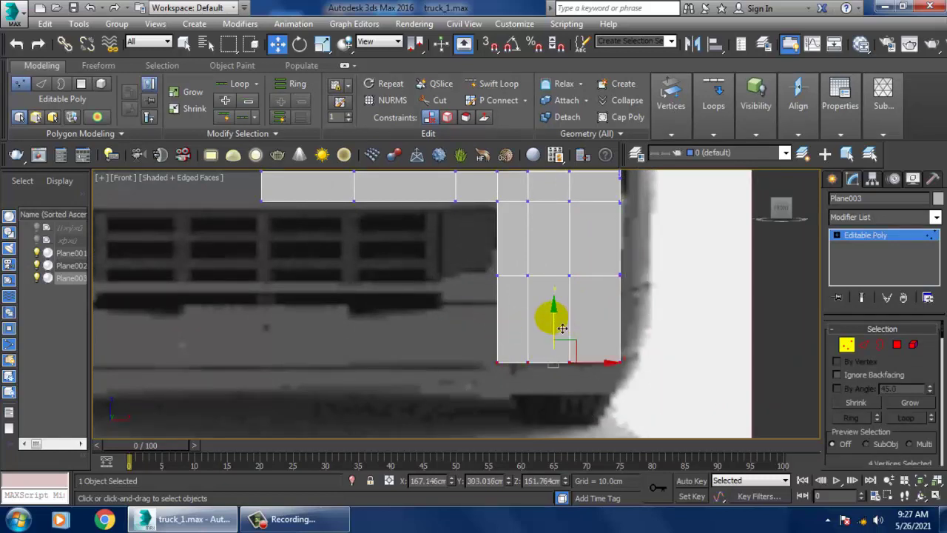
drag(563, 328, 577, 370)
- Return to Edge mode and select the panel's bottom edge
click(864, 345)
click(560, 346)
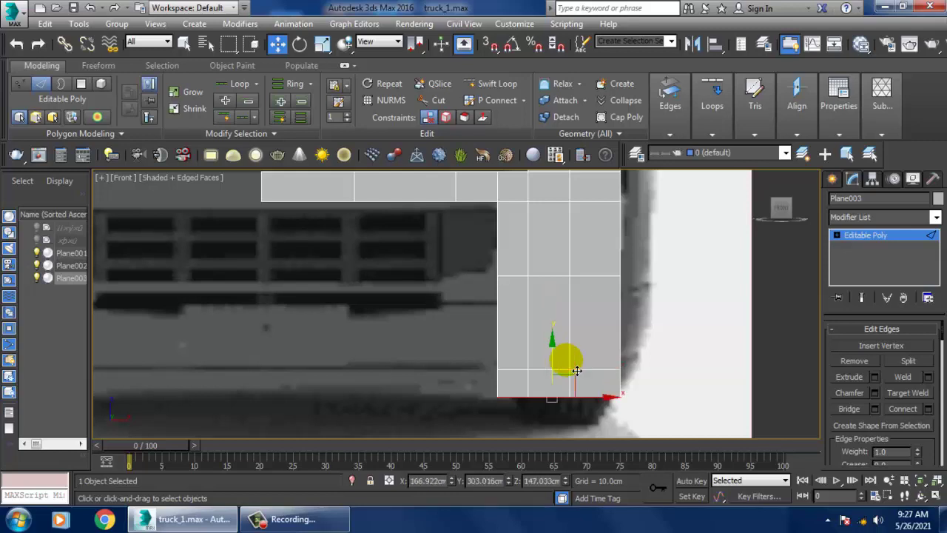
scroll(629, 387, down, 3)
scroll(622, 400, up, 3)
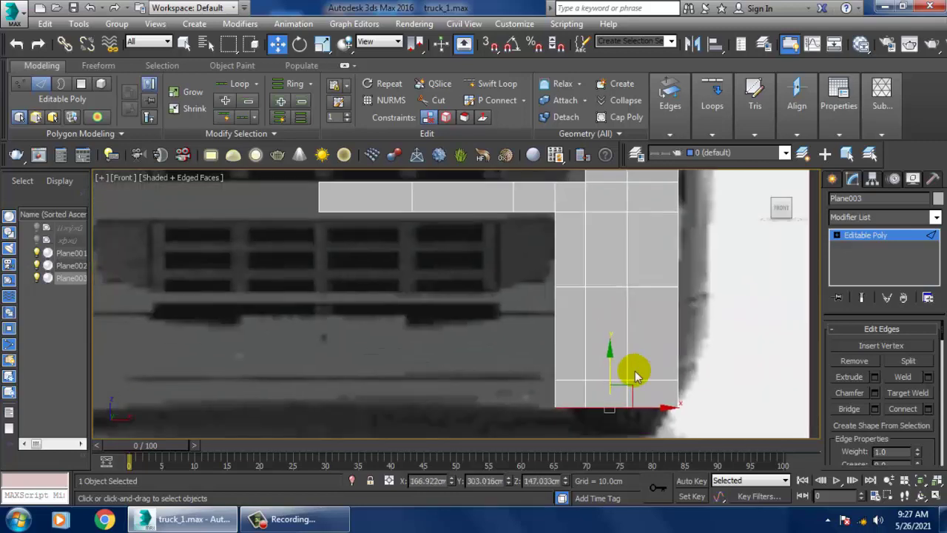
click(491, 84)
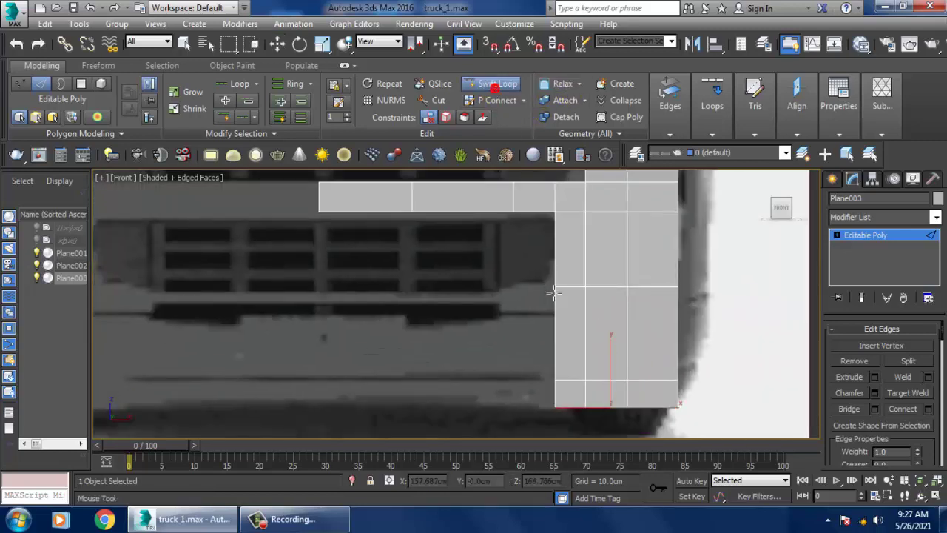
right_click(570, 348)
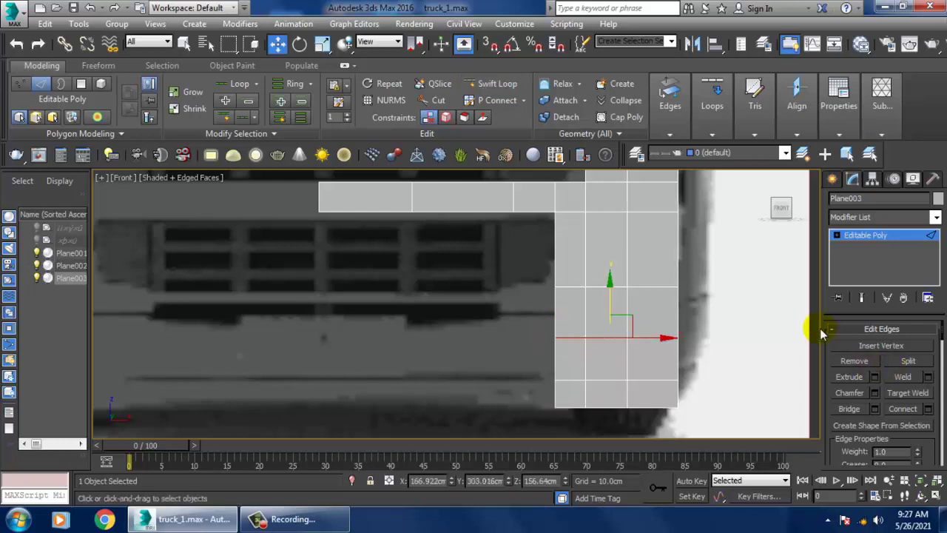
key(2)
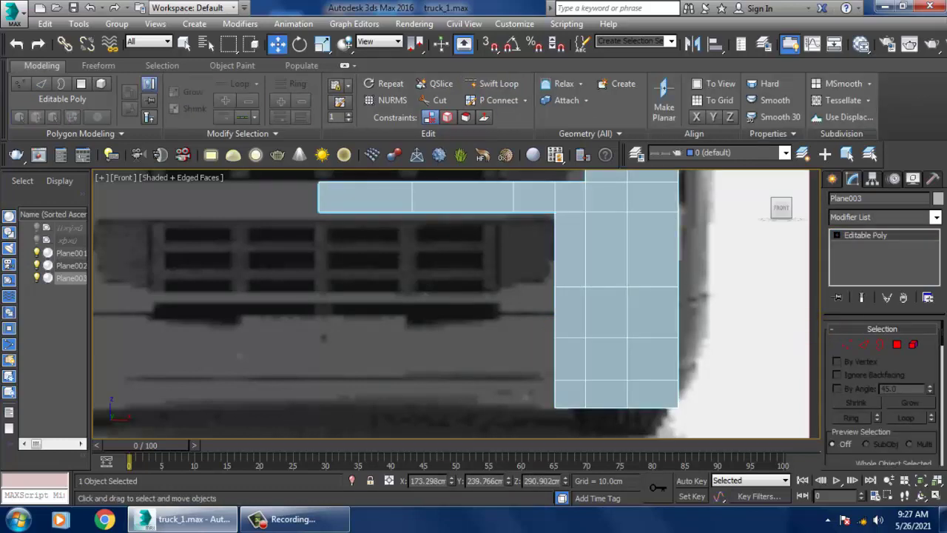
key(2)
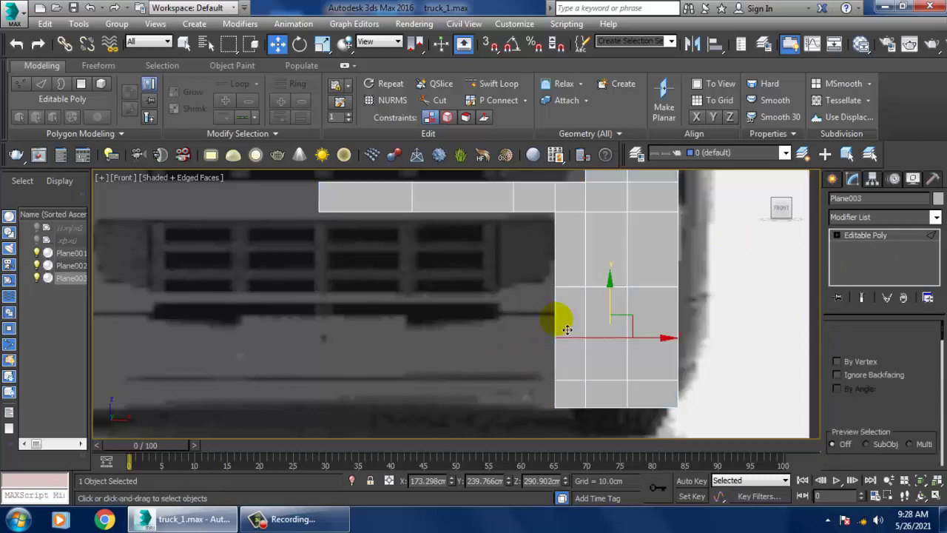
- Extrude the two lower edges leftward into a two-row strip and stretch it along the bumper
ctrl+click(562, 370)
shift+drag(593, 347, 548, 349)
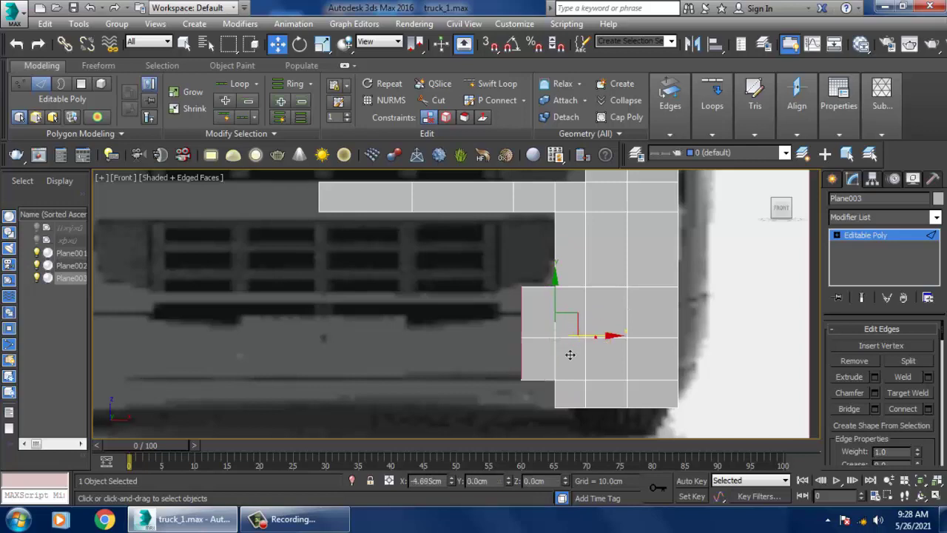
scroll(522, 377, down, 2)
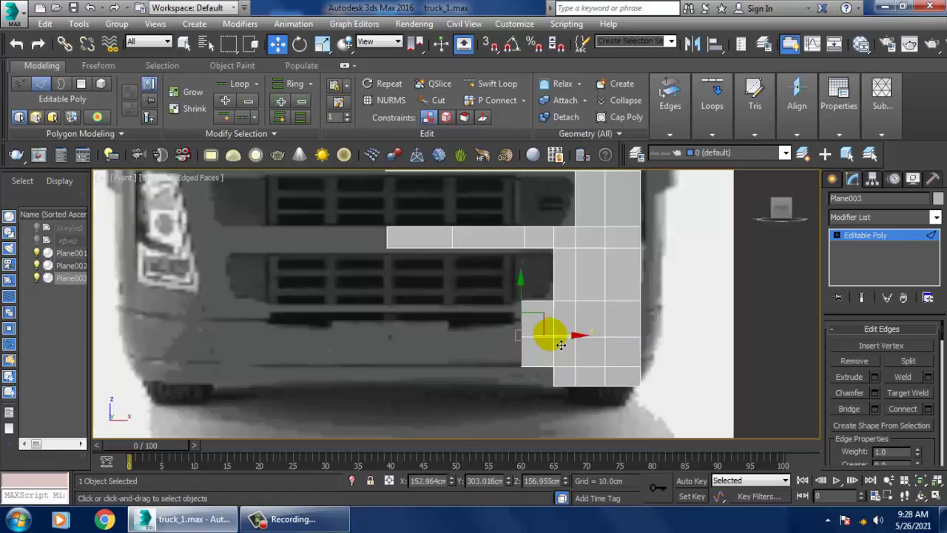
scroll(550, 334, down, 2)
scroll(595, 321, up, 2)
scroll(587, 325, up, 2)
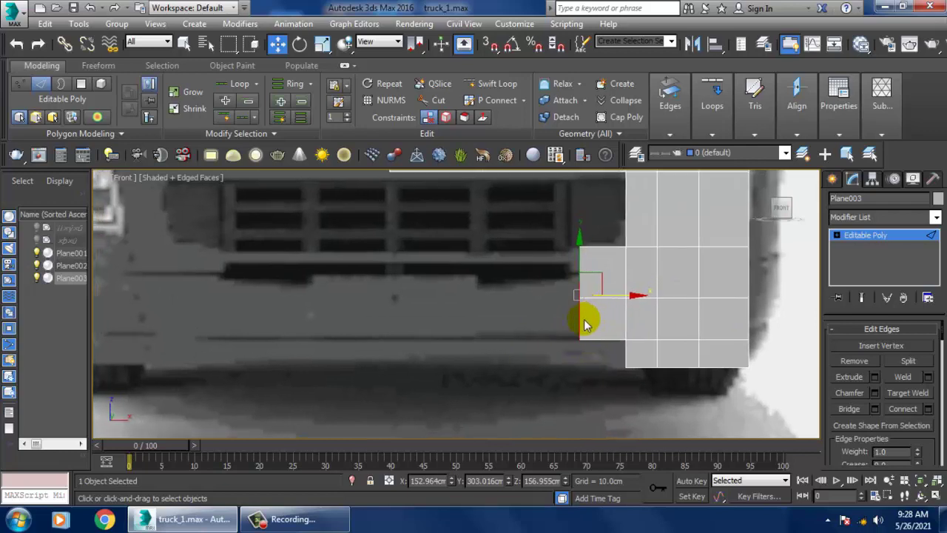
drag(587, 322, 486, 341)
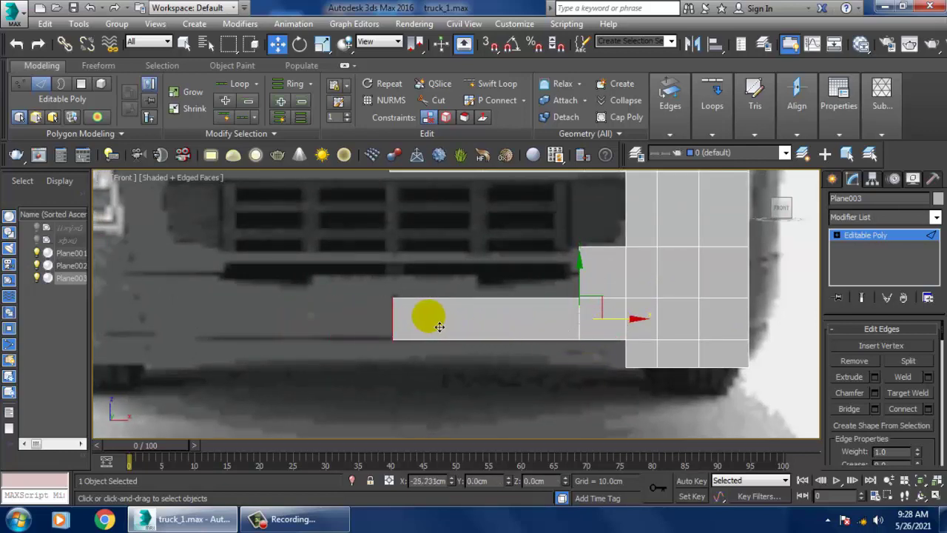
shift+drag(485, 342, 520, 318)
scroll(520, 318, down, 3)
middle_drag(555, 307, 577, 325)
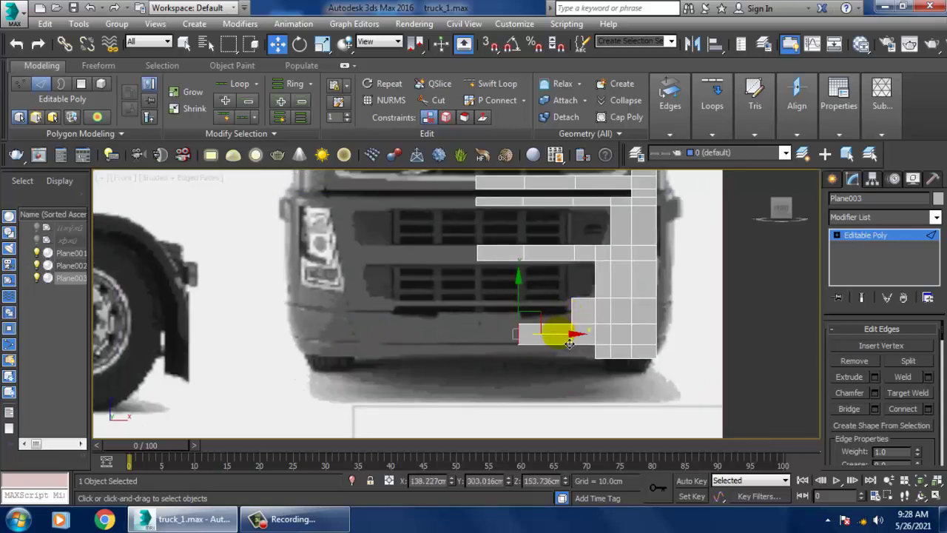
scroll(582, 306, up, 2)
scroll(625, 340, up, 2)
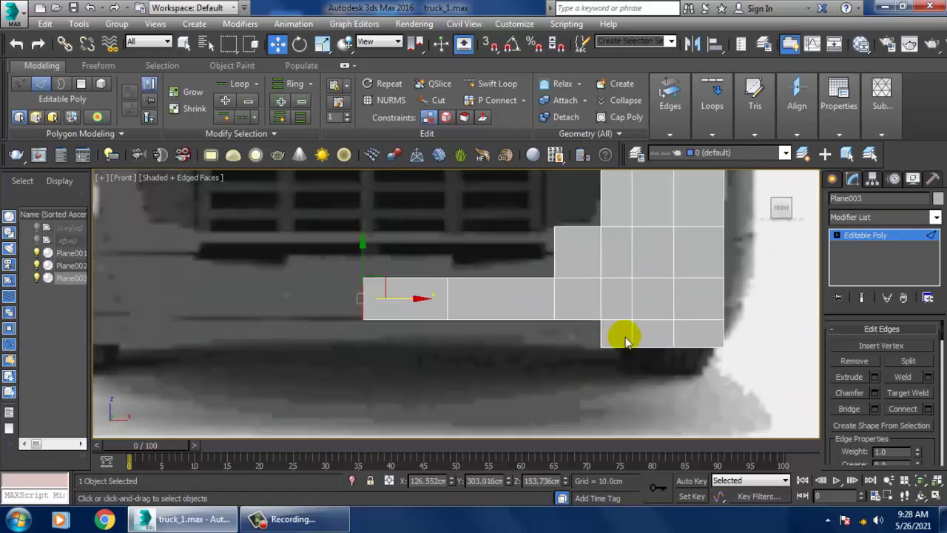
- Extend the bottom strip left in three pulls to the panel's end and select the corner vertices
click(611, 348)
shift+drag(603, 334, 555, 334)
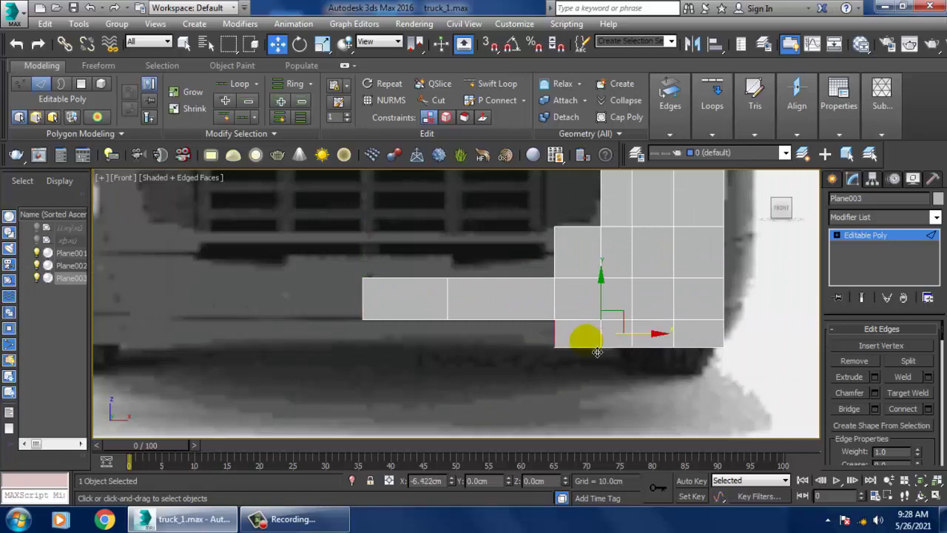
shift+drag(612, 347, 500, 346)
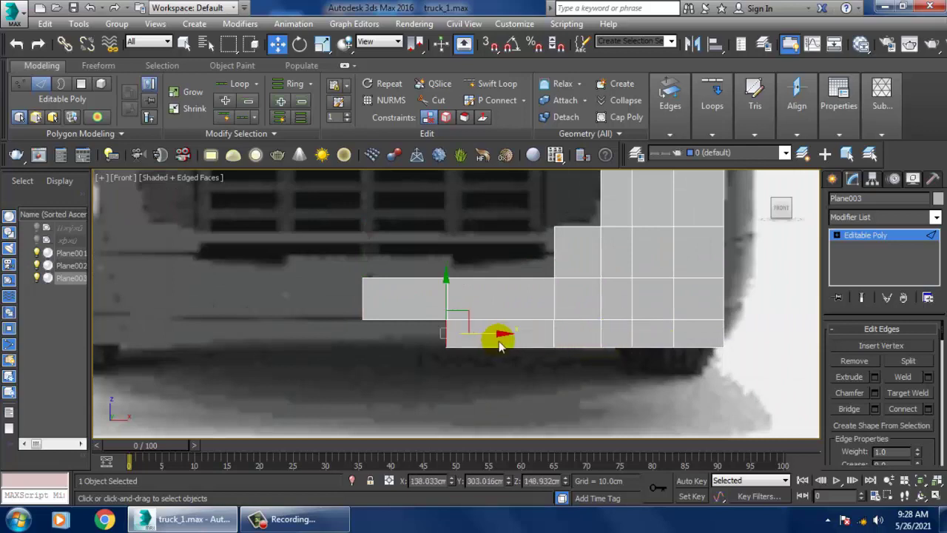
shift+drag(418, 335, 379, 359)
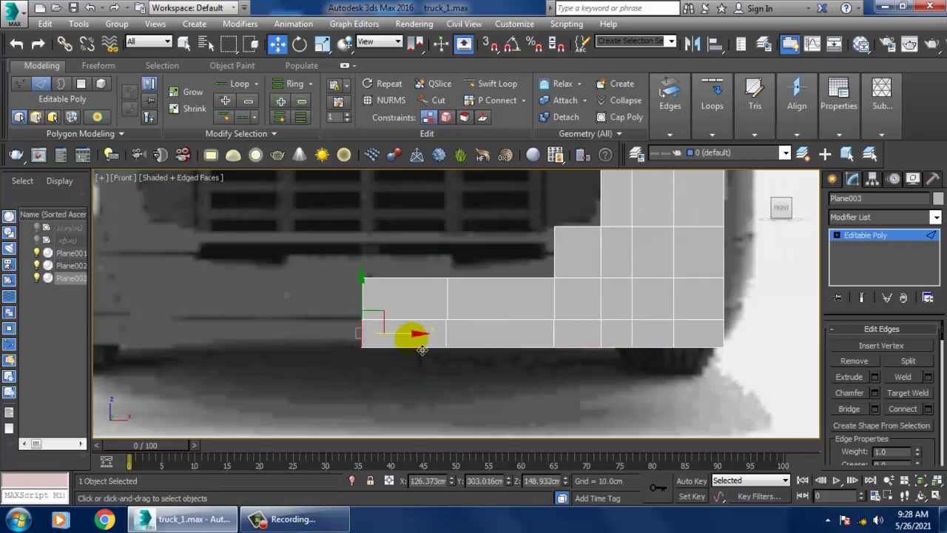
key(1)
drag(349, 308, 368, 328)
- Weld the three overlapping vertex pairs of the new bottom row and inspect the seams in perspective
right_click(359, 318)
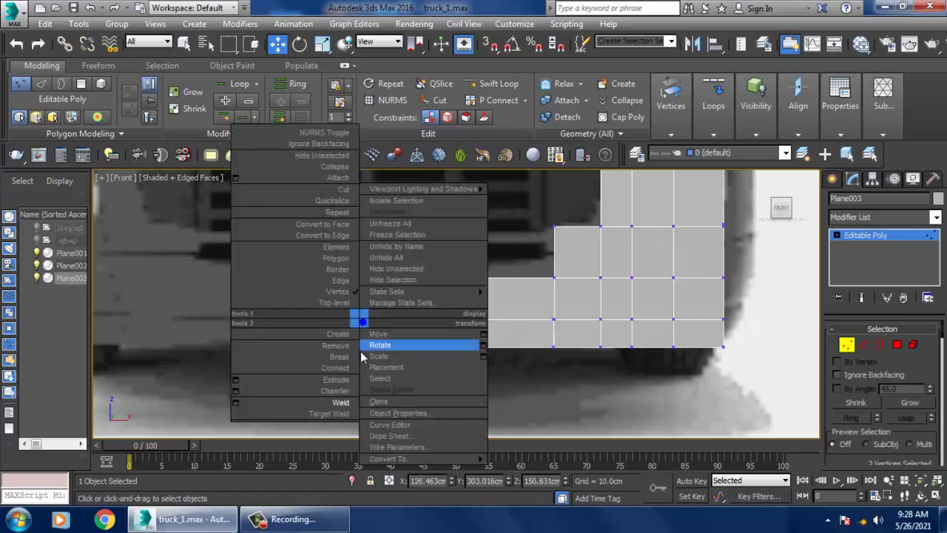
click(342, 403)
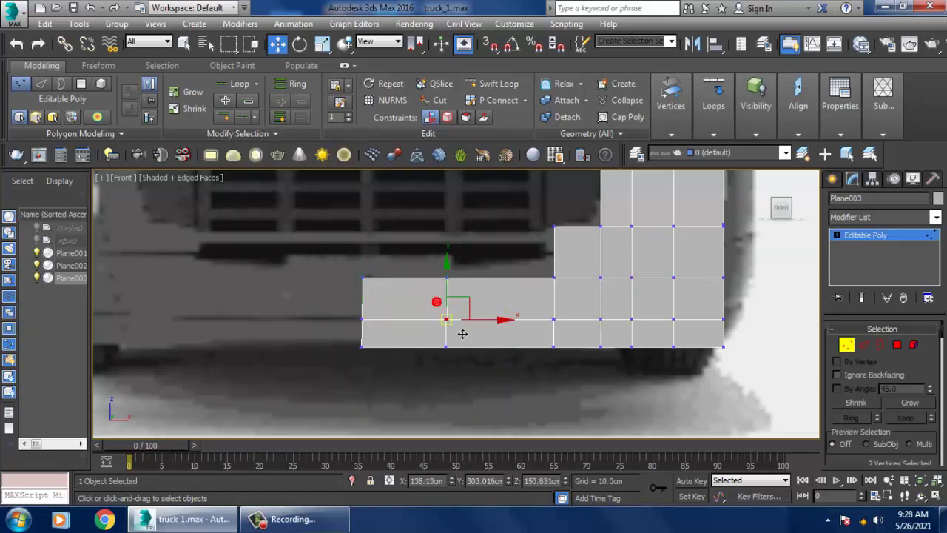
right_click(463, 334)
click(435, 404)
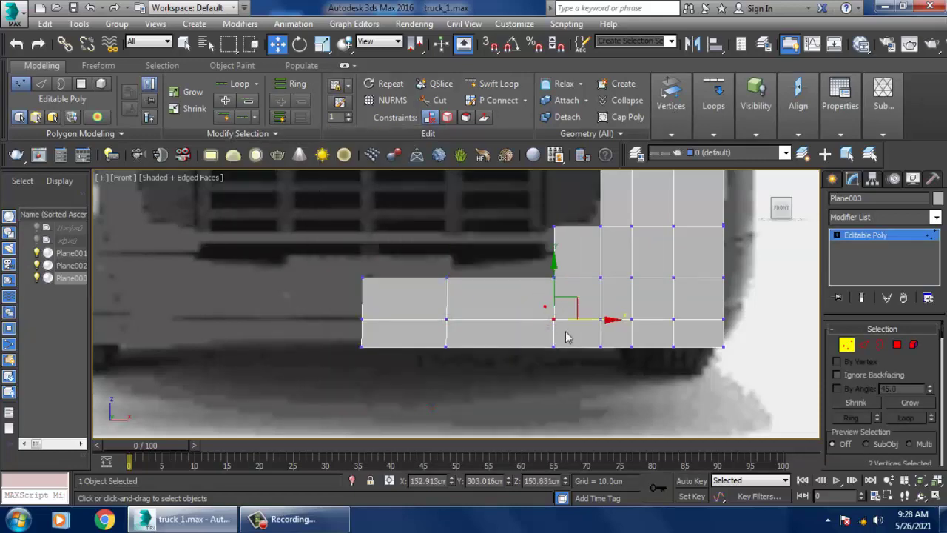
right_click(553, 318)
click(543, 397)
scroll(597, 365, down, 3)
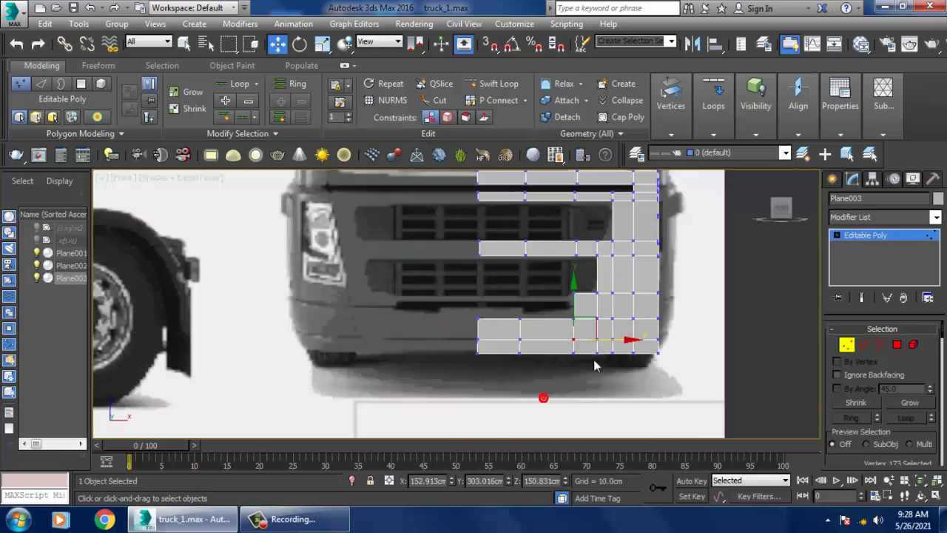
scroll(597, 365, down, 2)
scroll(659, 271, down, 1)
key(alt+w)
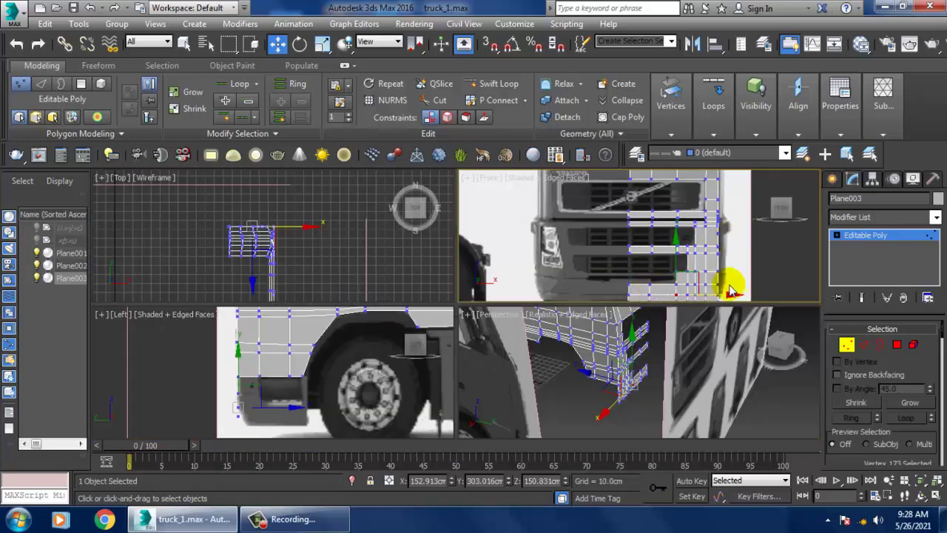
key(alt+w)
mouse_move(627, 326)
alt+middle_down()
mouse_move(585, 340)
mouse_move(740, 328)
mouse_move(614, 313)
mouse_move(626, 314)
alt+middle_up()
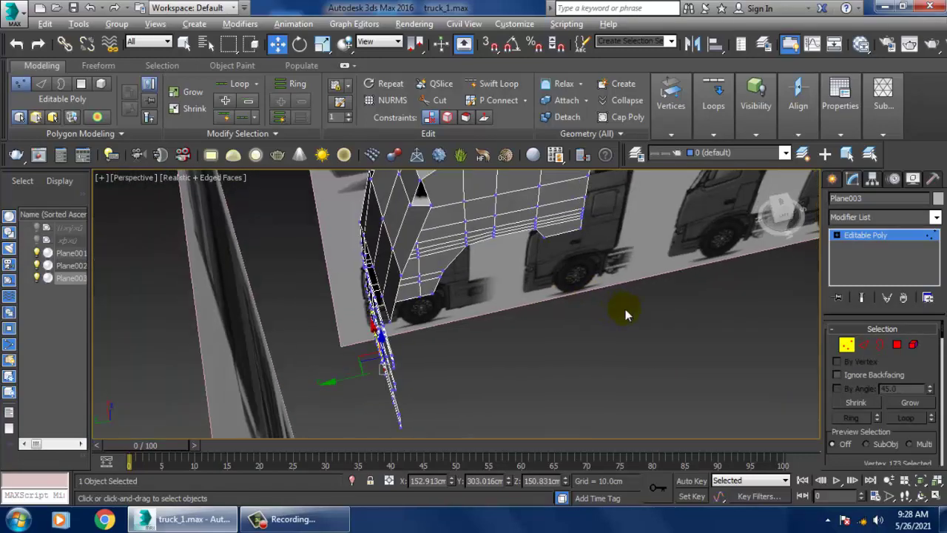
key(alt+w)
- In the side view, move the bumper's lower corner vertices up onto the reference's curved front edge
scroll(368, 362, up, 2)
key(alt+w)
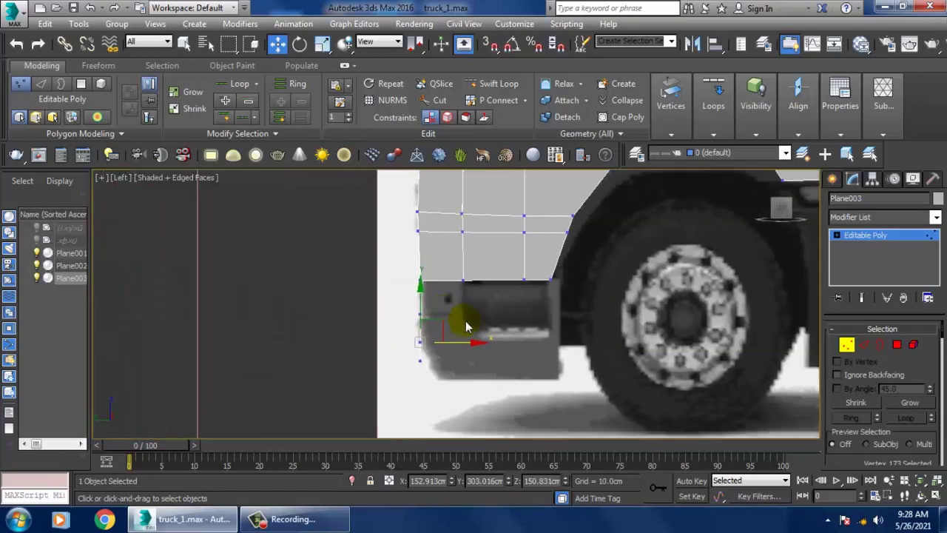
scroll(454, 396, up, 3)
drag(376, 363, 447, 405)
scroll(418, 389, up, 2)
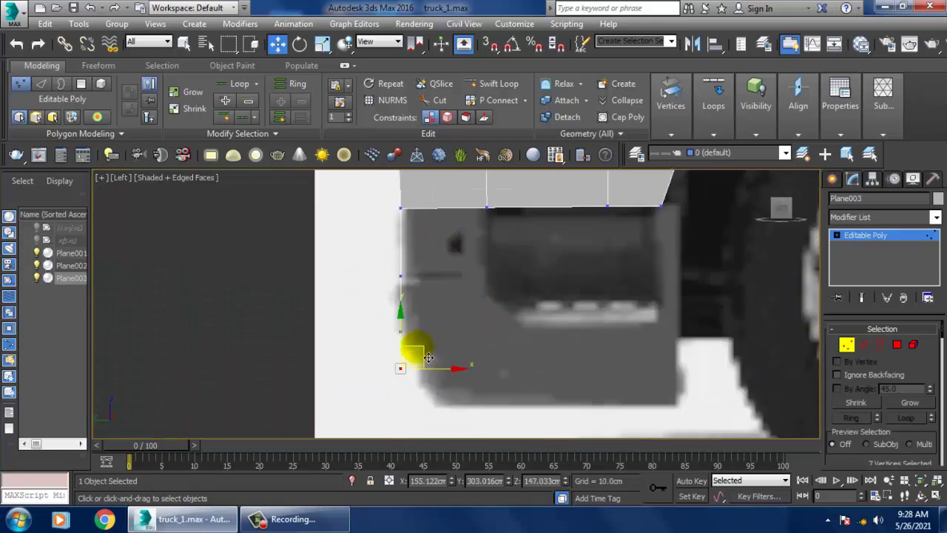
drag(458, 391, 431, 324)
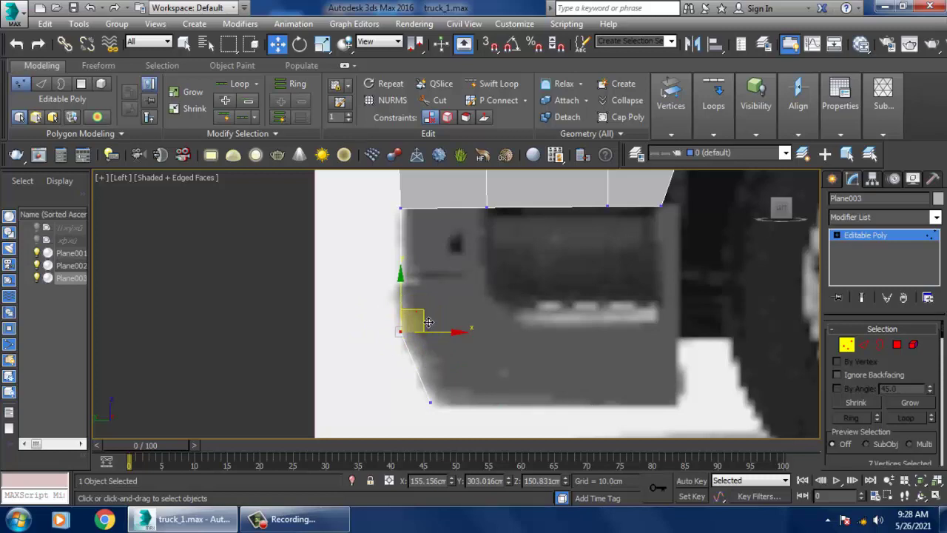
drag(381, 249, 429, 281)
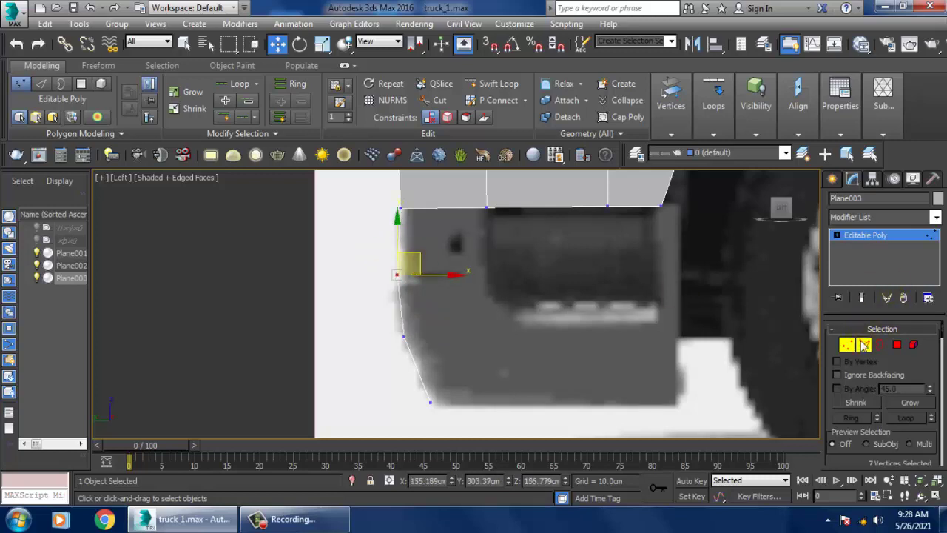
click(864, 346)
click(409, 254)
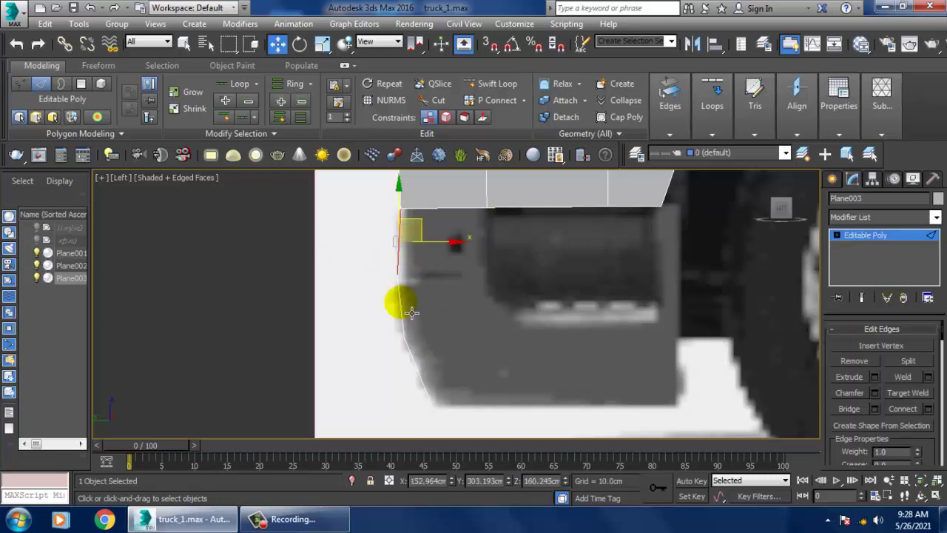
- Extrude faces backward from the bumper's two lower curved edges, then undo that extension
click(412, 312)
ctrl+click(427, 376)
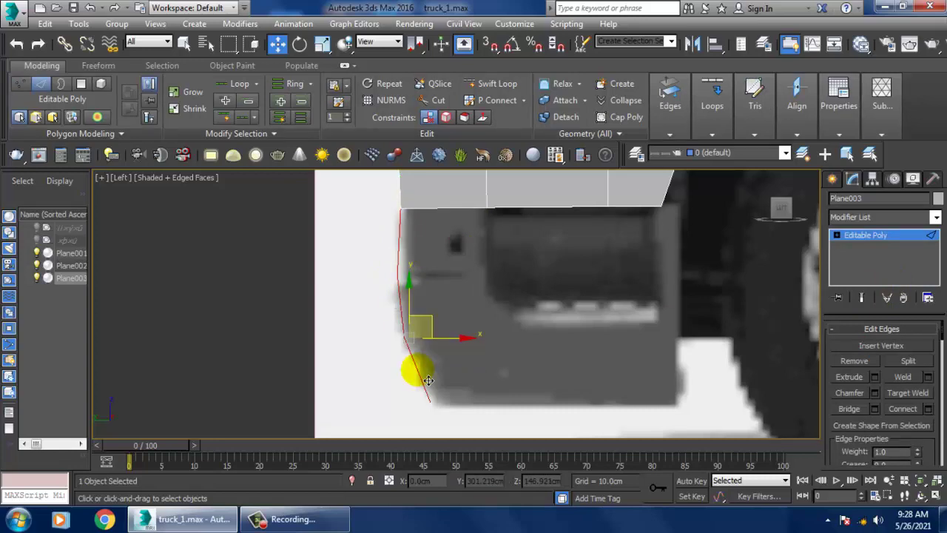
shift+drag(446, 339, 544, 354)
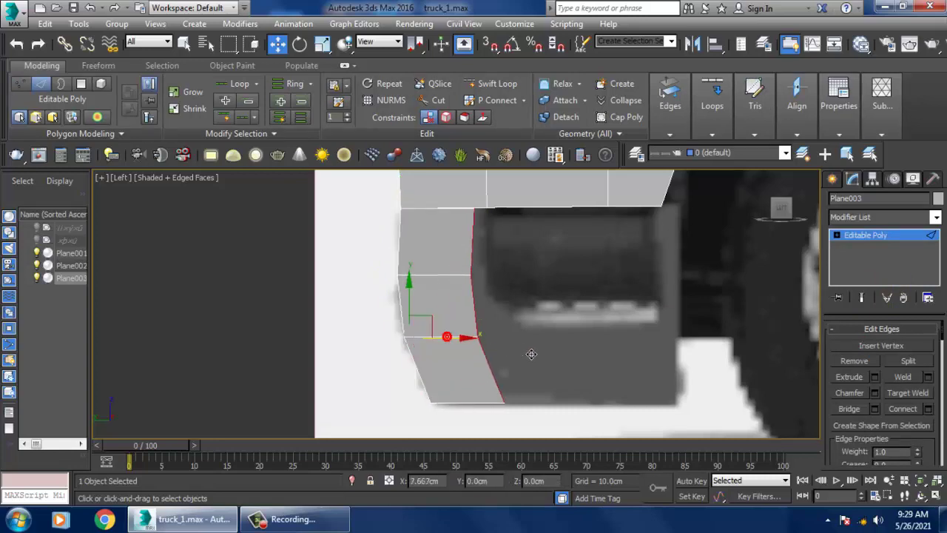
key(alt+w)
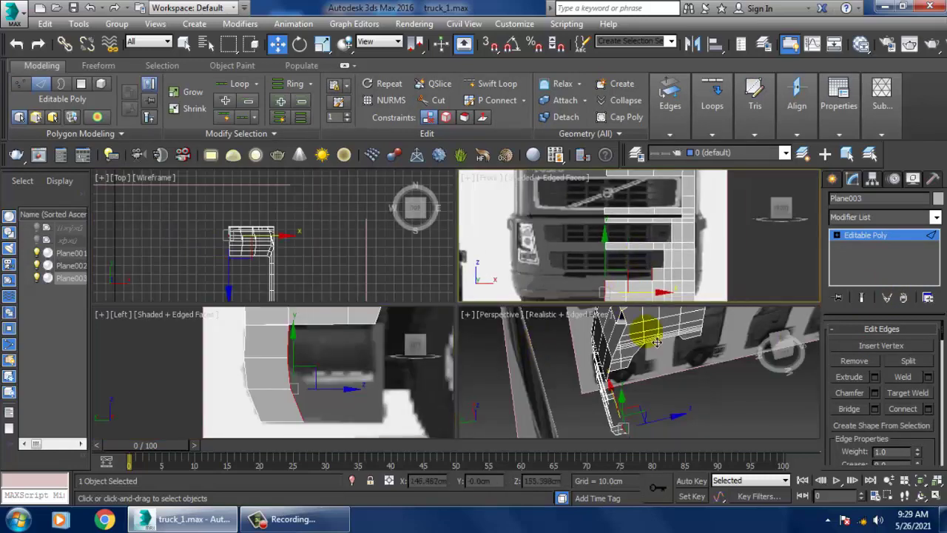
key(alt+w)
mouse_move(697, 348)
alt+middle_down()
mouse_move(656, 317)
mouse_move(491, 340)
alt+middle_up()
key(ctrl+z)
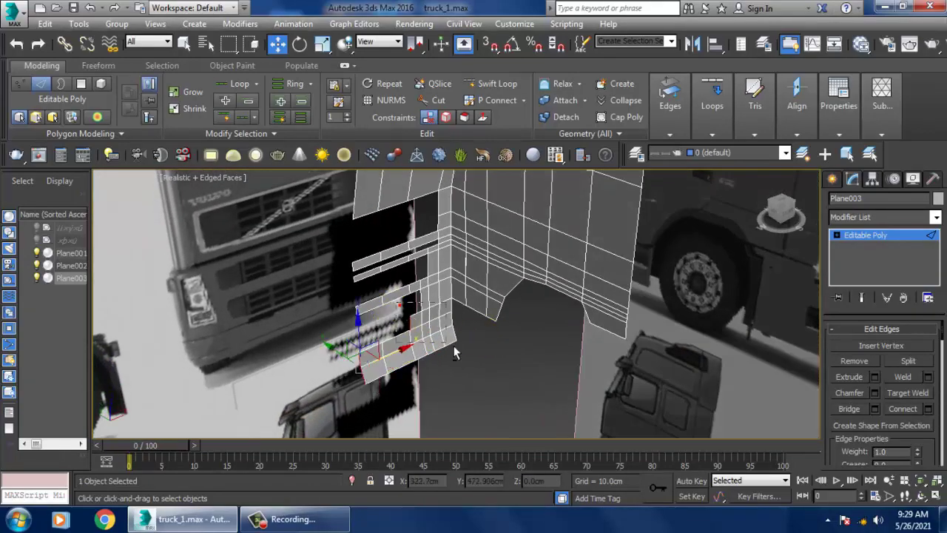
- Raise a bumper vertex in the side view so the panel follows the reference outline
alt+middle_drag(393, 359, 448, 378)
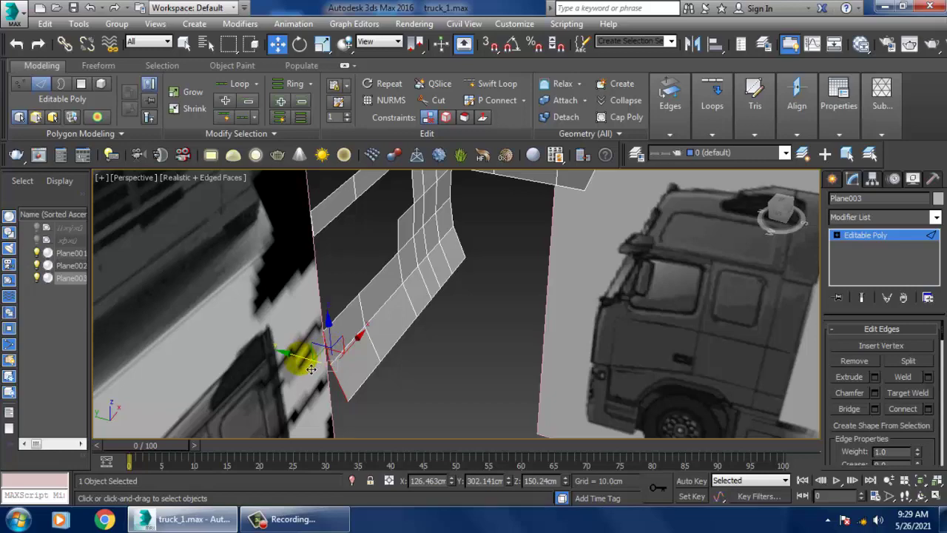
key(alt+w)
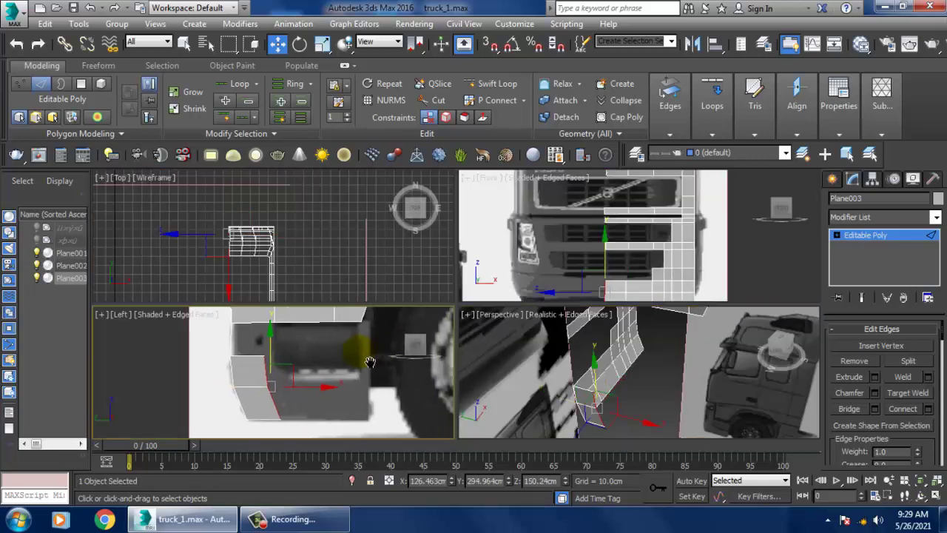
key(alt+w)
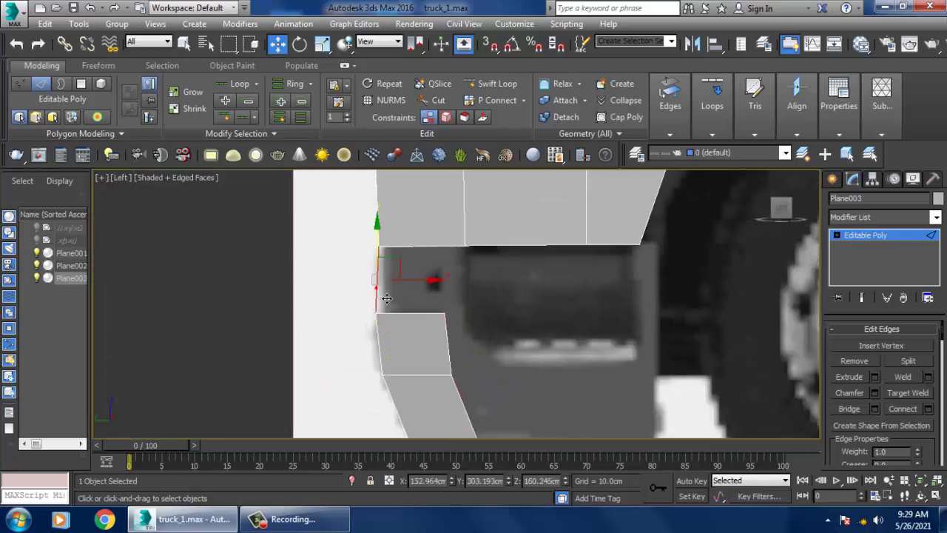
key(alt+w)
key(alt+w)
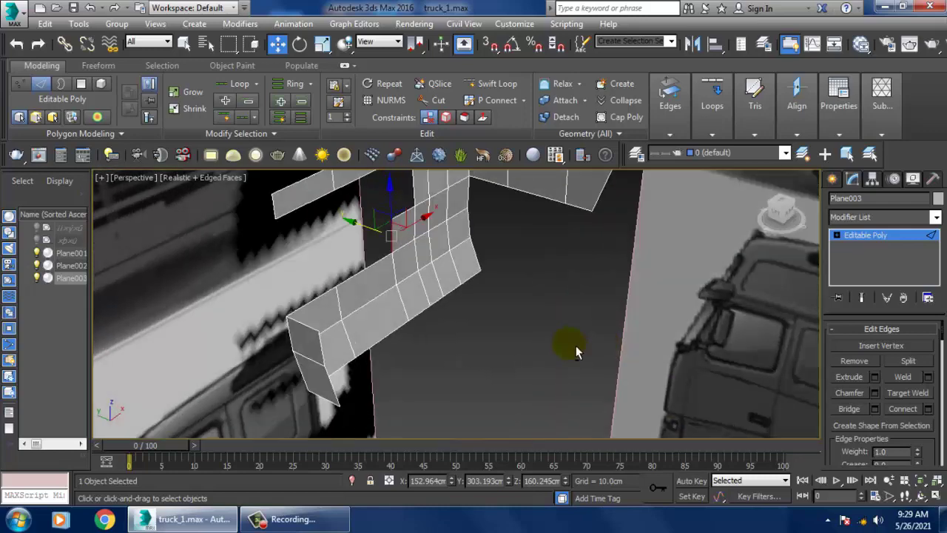
mouse_move(575, 345)
alt+middle_down()
mouse_move(534, 341)
mouse_move(675, 351)
mouse_move(626, 346)
mouse_move(376, 397)
alt+middle_up()
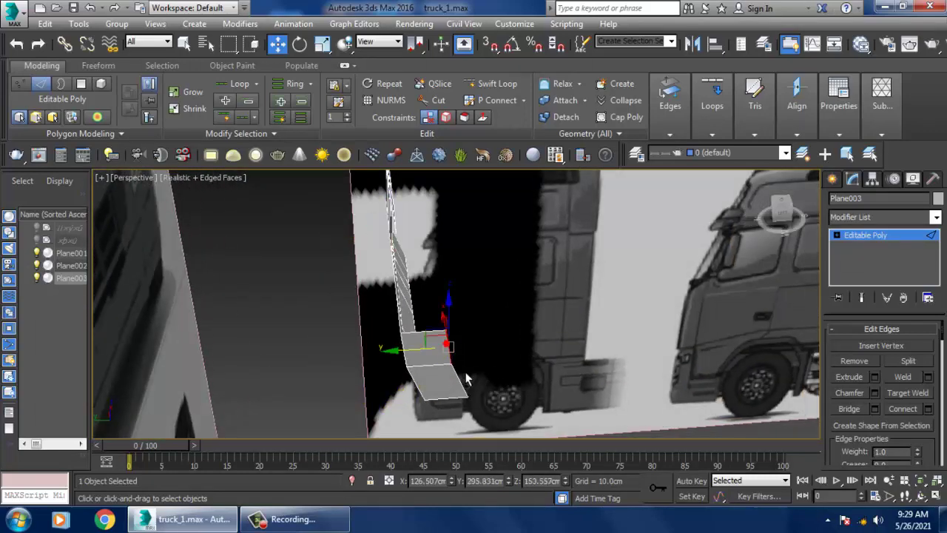
key(alt+w)
mouse_move(318, 385)
middle_down()
mouse_move(335, 398)
mouse_move(400, 364)
middle_up()
key(alt+w)
scroll(328, 375, up, 3)
key(1)
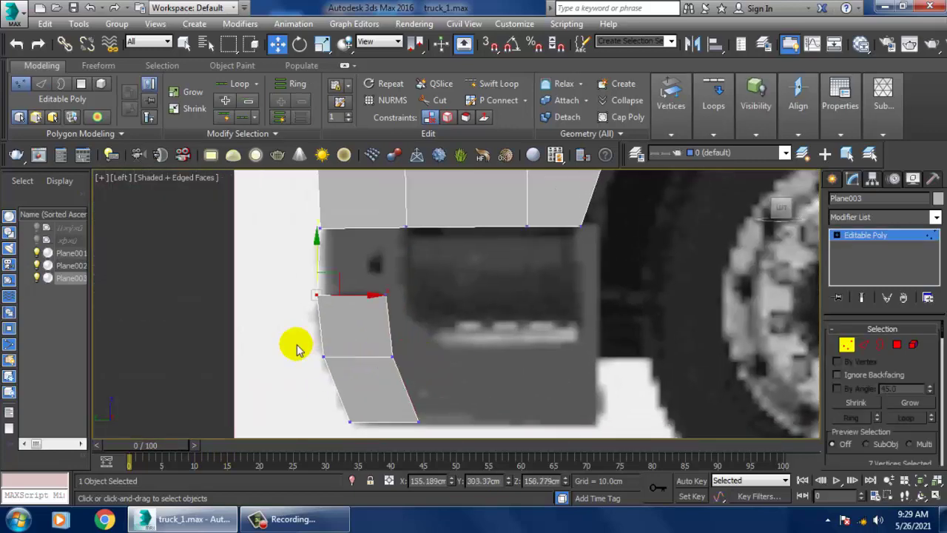
drag(341, 326, 337, 311)
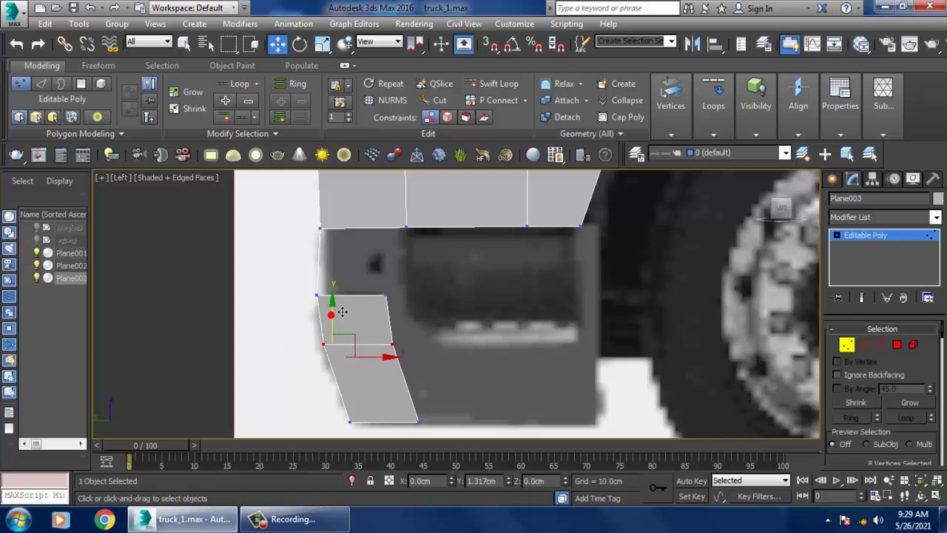
click(402, 381)
- Extend the lower bumper panel backward with a new polygon from its rear edge, nudging it back
key(2)
click(406, 384)
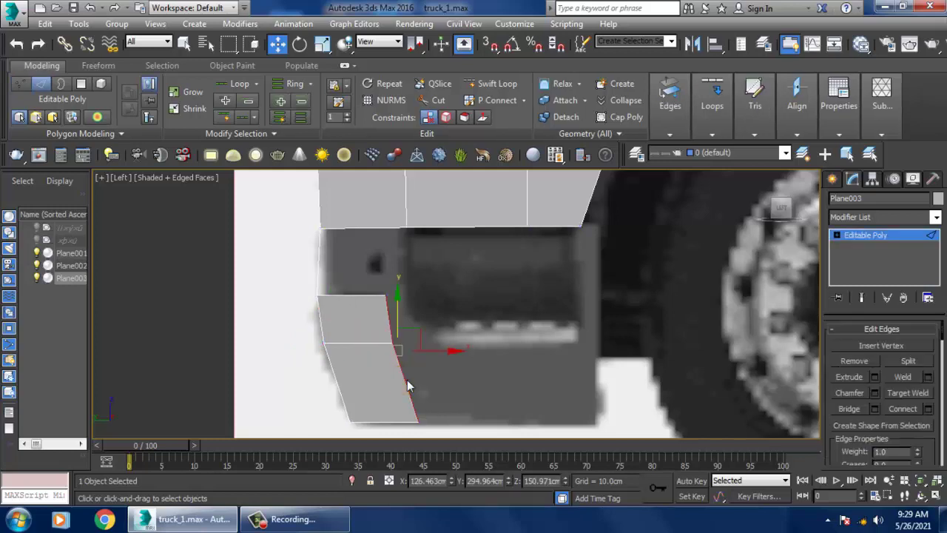
shift+drag(456, 395, 639, 410)
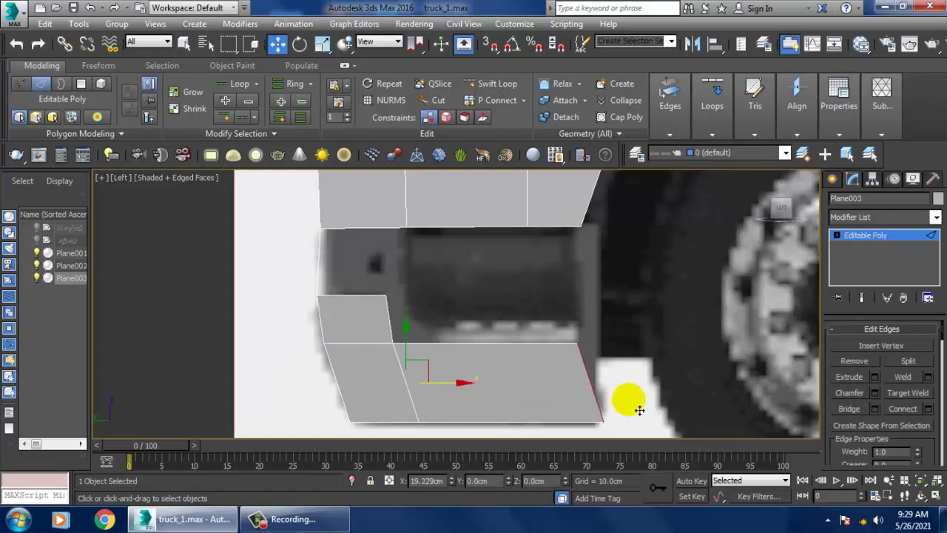
key(r)
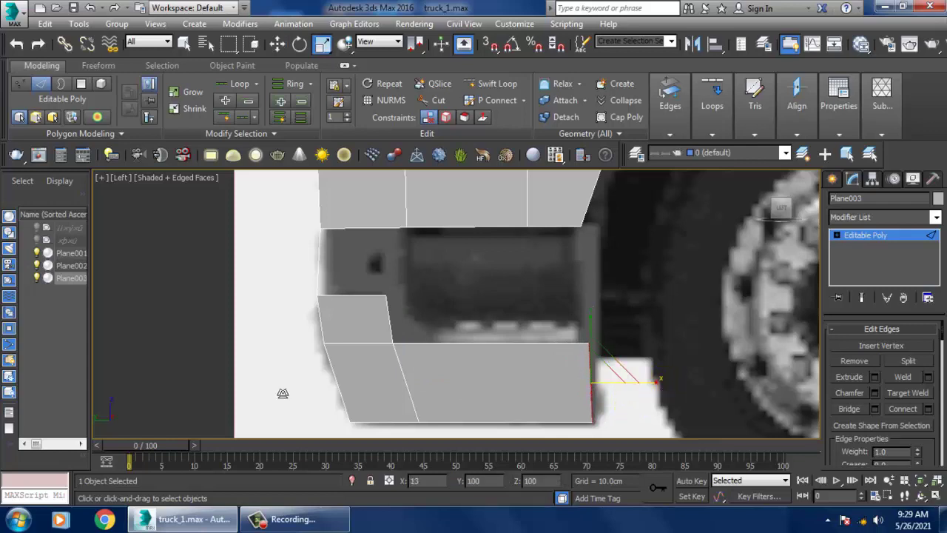
key(w)
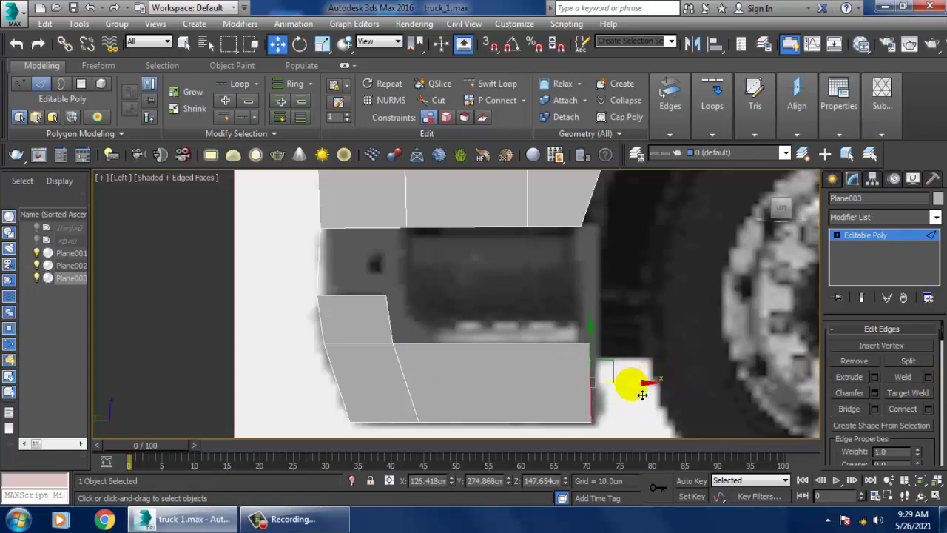
drag(642, 395, 656, 394)
middle_drag(635, 387, 648, 404)
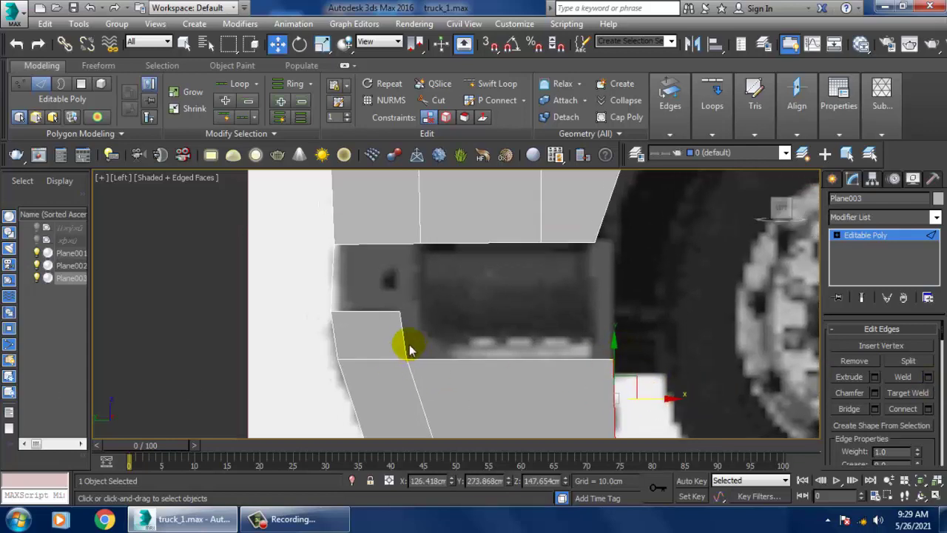
- Slide the vertical edge between the bumper faces about 1.7 cm right along X
click(411, 349)
drag(441, 345, 459, 345)
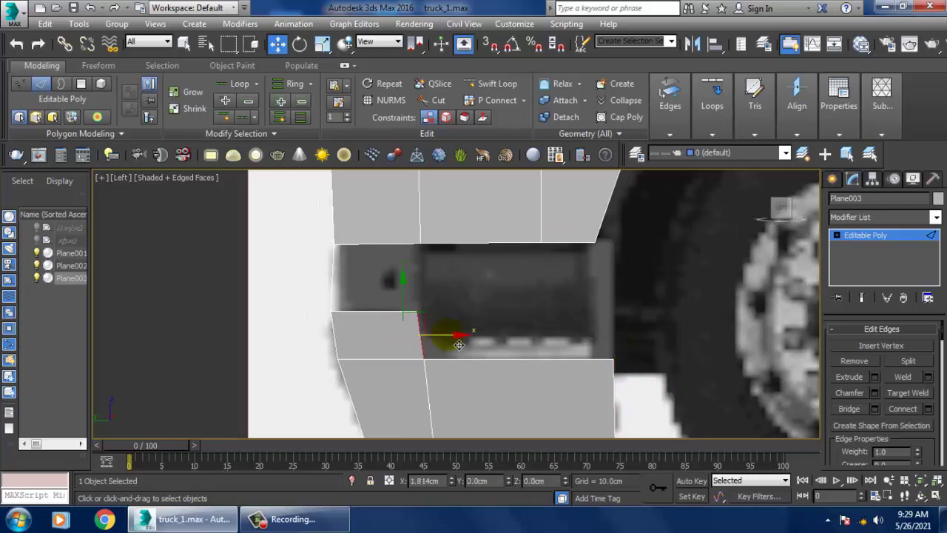
scroll(459, 345, down, 3)
scroll(548, 333, down, 2)
- At Polygon level, delete the lower faces of the cab shell
key(alt+w)
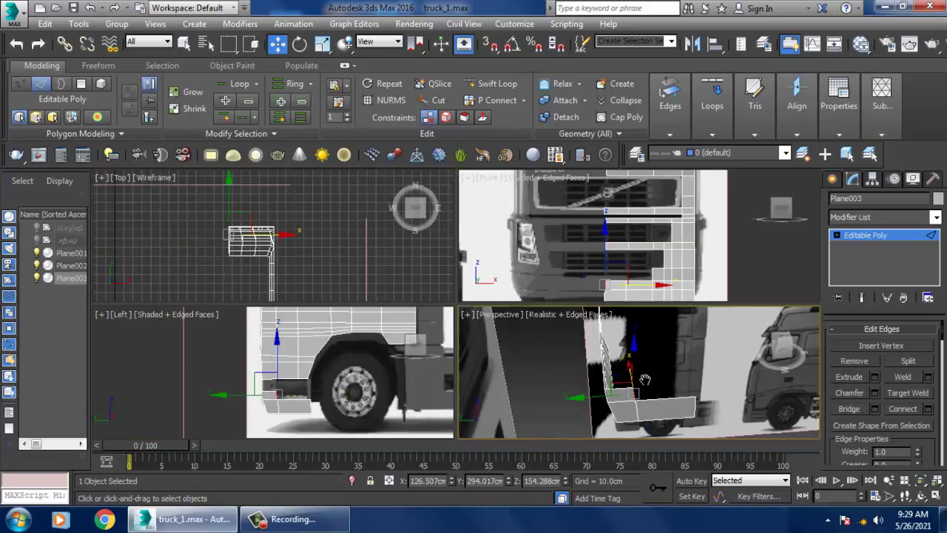
key(alt+w)
scroll(569, 299, up, 3)
scroll(590, 285, down, 3)
scroll(530, 326, up, 3)
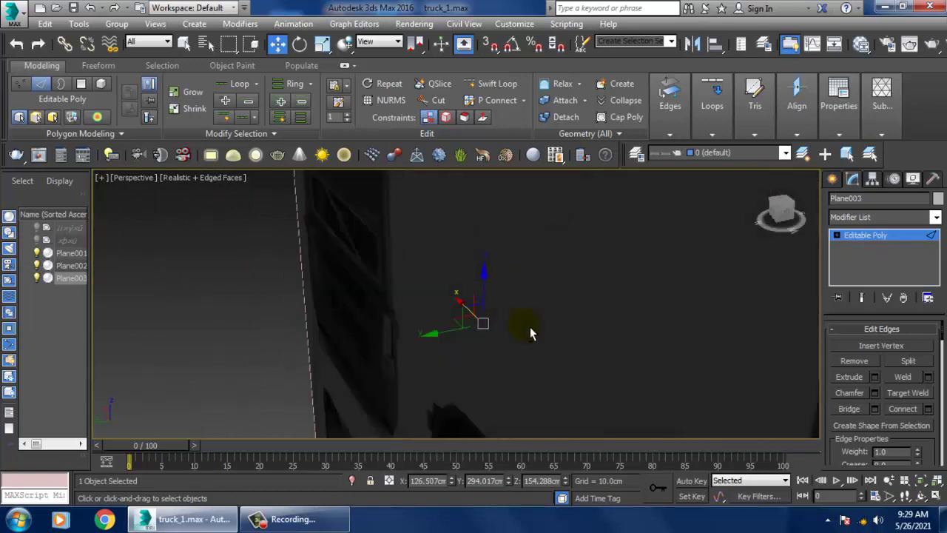
scroll(530, 326, down, 3)
mouse_move(555, 334)
alt+middle_down()
mouse_move(440, 324)
mouse_move(622, 322)
mouse_move(520, 355)
mouse_move(575, 338)
mouse_move(727, 352)
mouse_move(630, 307)
mouse_move(525, 313)
mouse_move(729, 291)
mouse_move(511, 313)
mouse_move(635, 360)
mouse_move(641, 333)
mouse_move(606, 330)
mouse_move(618, 354)
mouse_move(552, 349)
mouse_move(783, 338)
mouse_move(586, 348)
mouse_move(578, 359)
alt+middle_up()
scroll(622, 323, down, 3)
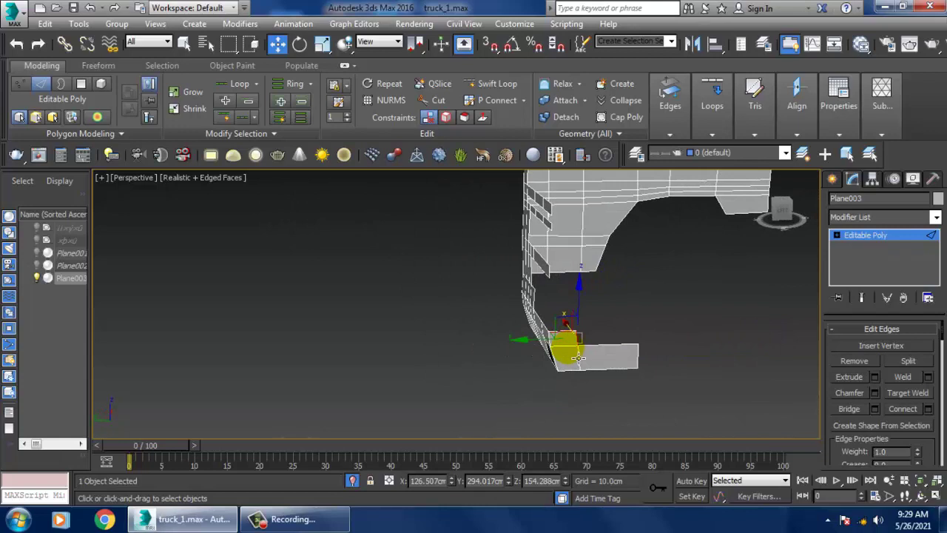
click(836, 235)
click(879, 280)
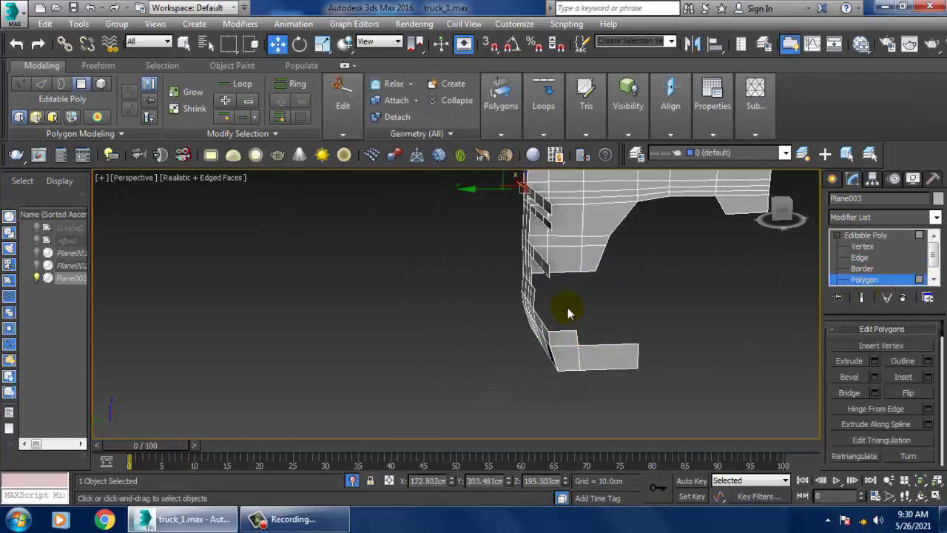
click(592, 354)
key(Delete)
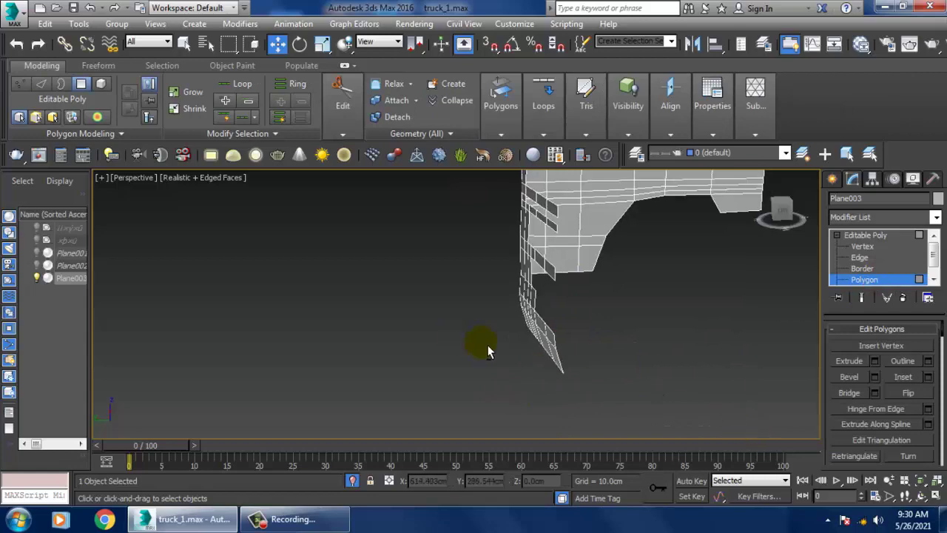
- End isolation so the truck reference planes show again beside the cab shell
mouse_move(488, 345)
alt+middle_down()
mouse_move(680, 345)
mouse_move(587, 349)
mouse_move(676, 362)
alt+middle_up()
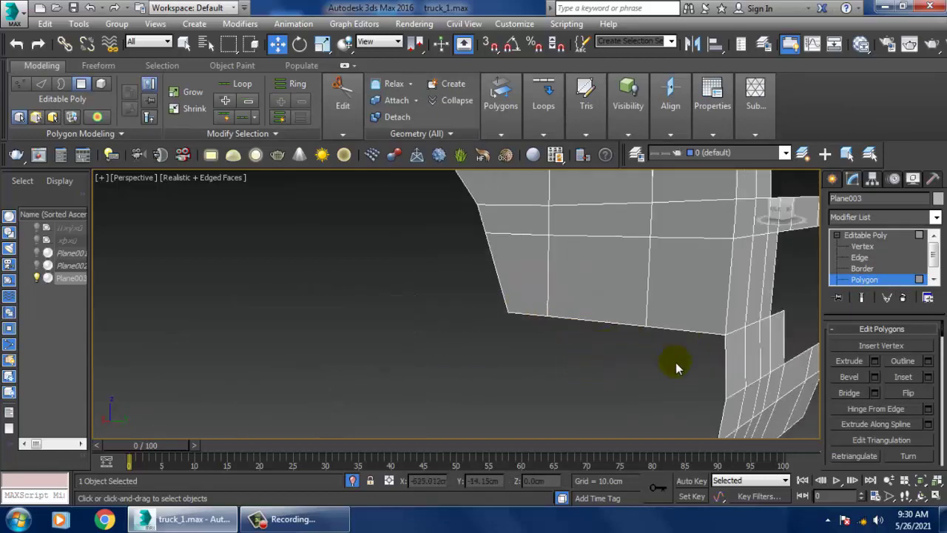
click(739, 379)
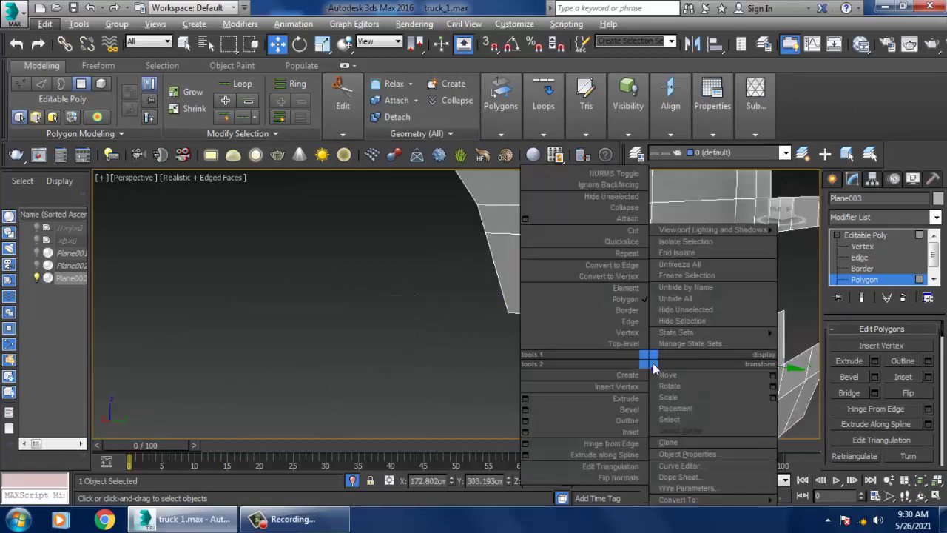
right_click(649, 359)
click(698, 253)
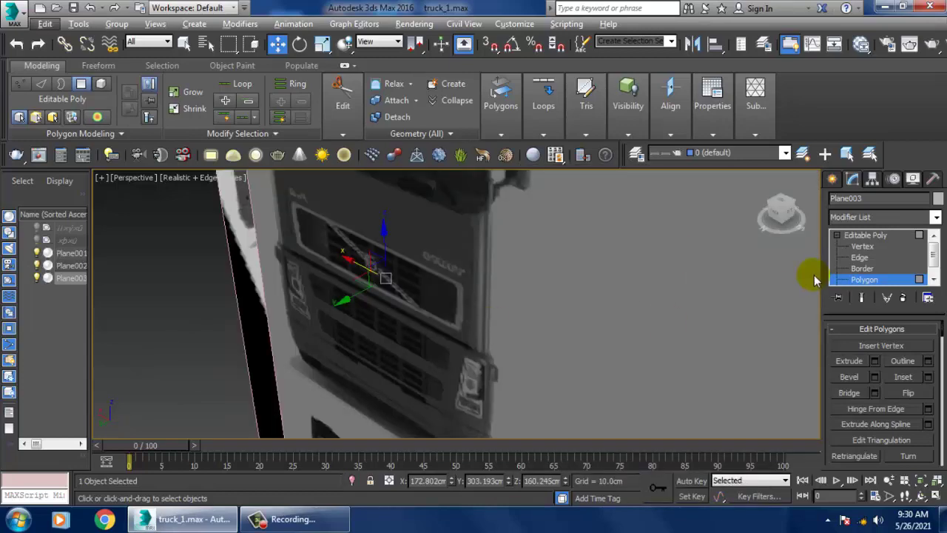
click(860, 257)
scroll(546, 334, down, 5)
- Nudge the lower panel's front edge slightly left in the maximized Left view
alt+middle_drag(539, 306, 611, 327)
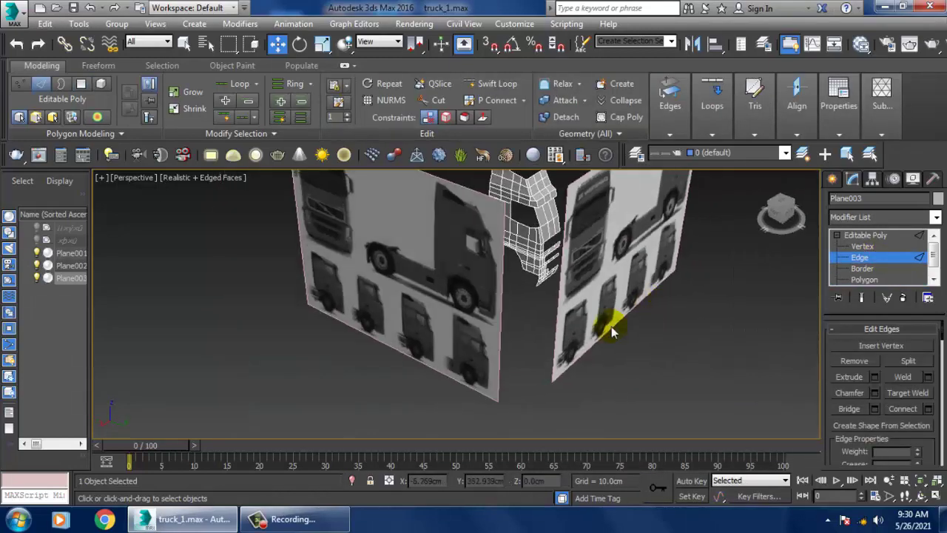
scroll(598, 294, up, 3)
scroll(588, 364, up, 3)
scroll(516, 302, up, 3)
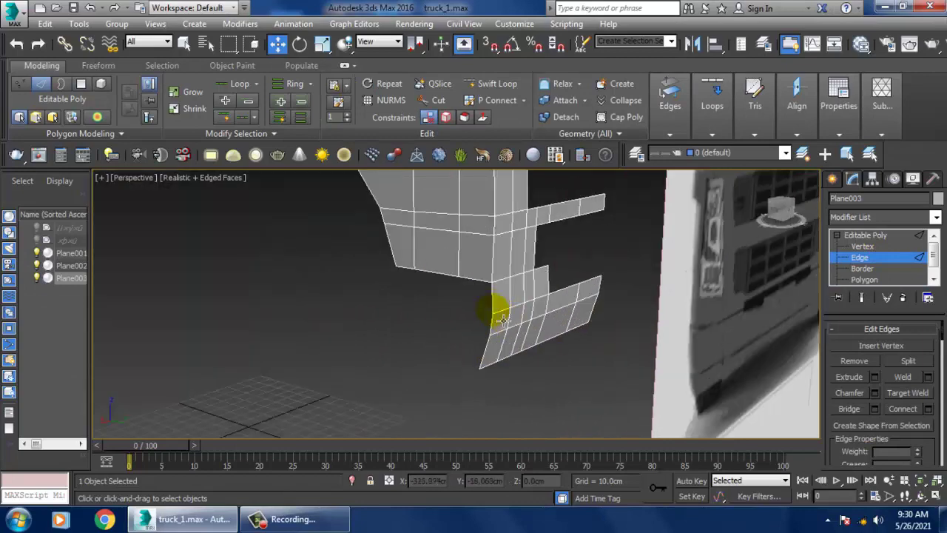
click(504, 311)
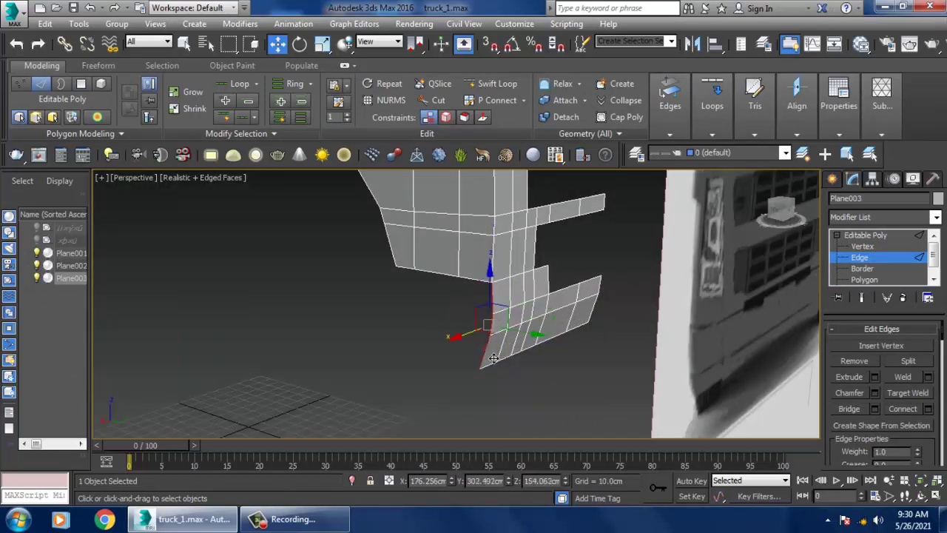
key(alt+w)
right_click(307, 399)
key(alt+w)
scroll(356, 329, up, 2)
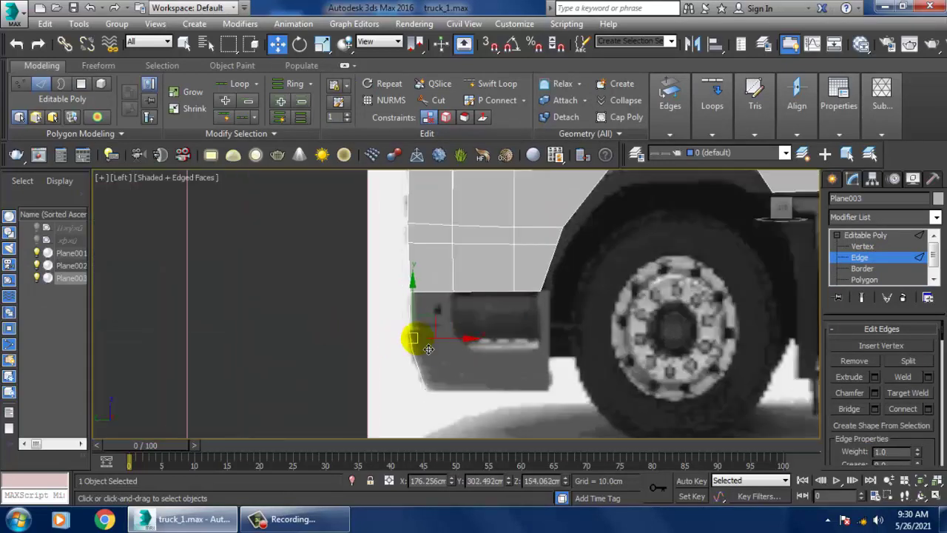
key(F3)
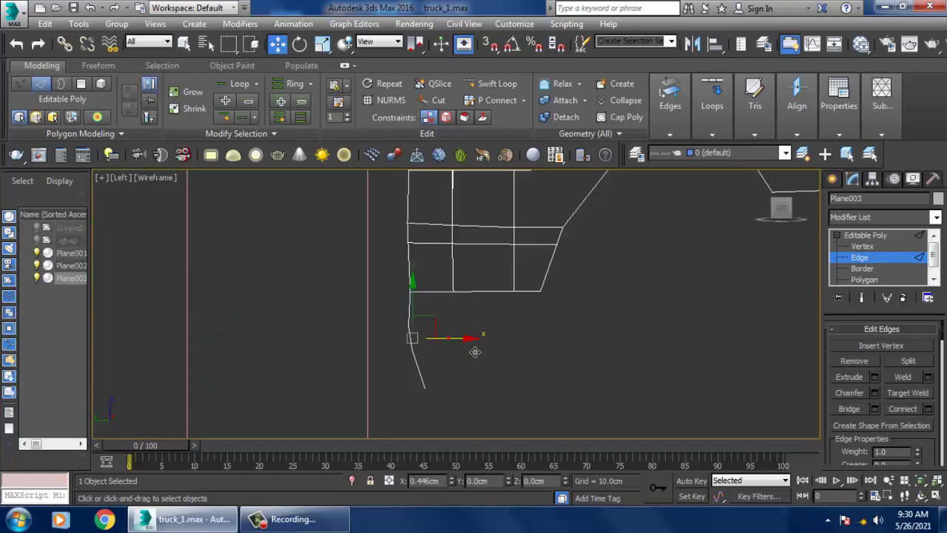
key(F3)
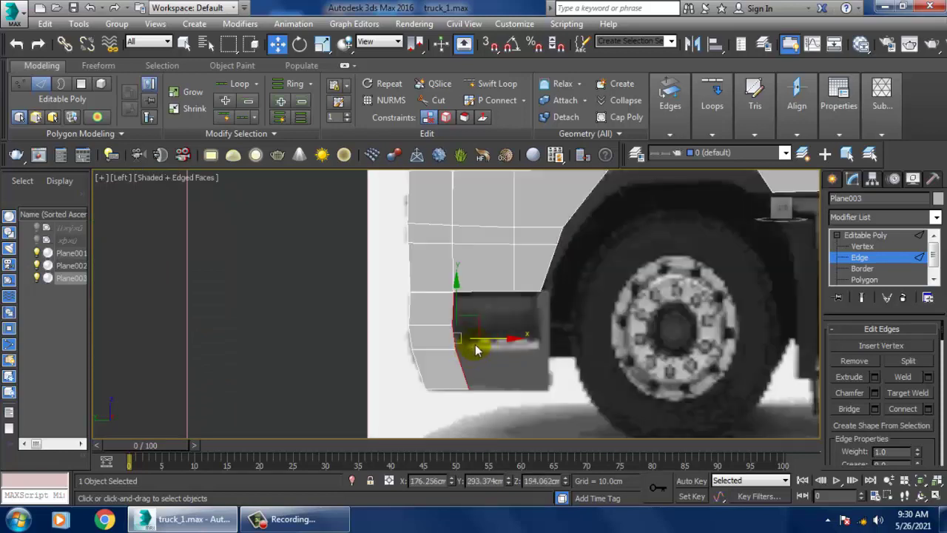
drag(502, 348, 497, 348)
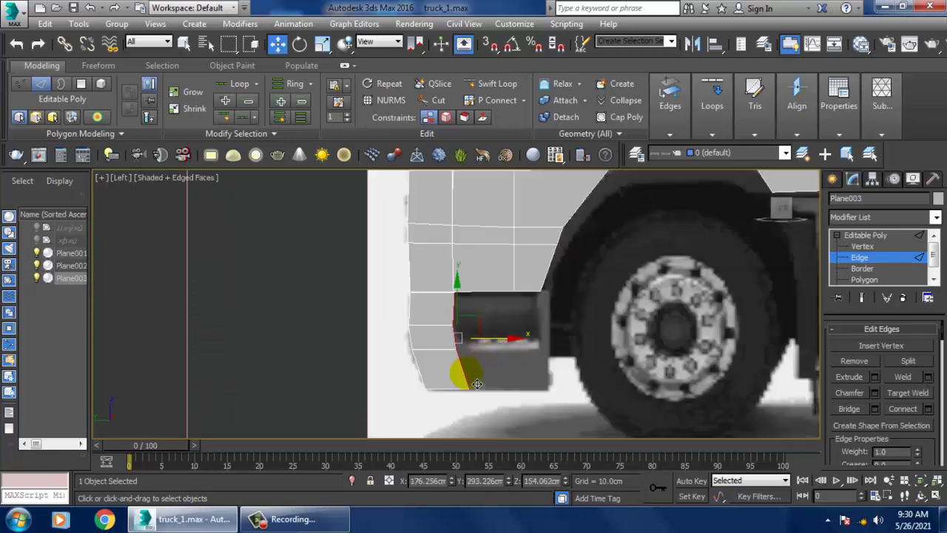
click(473, 378)
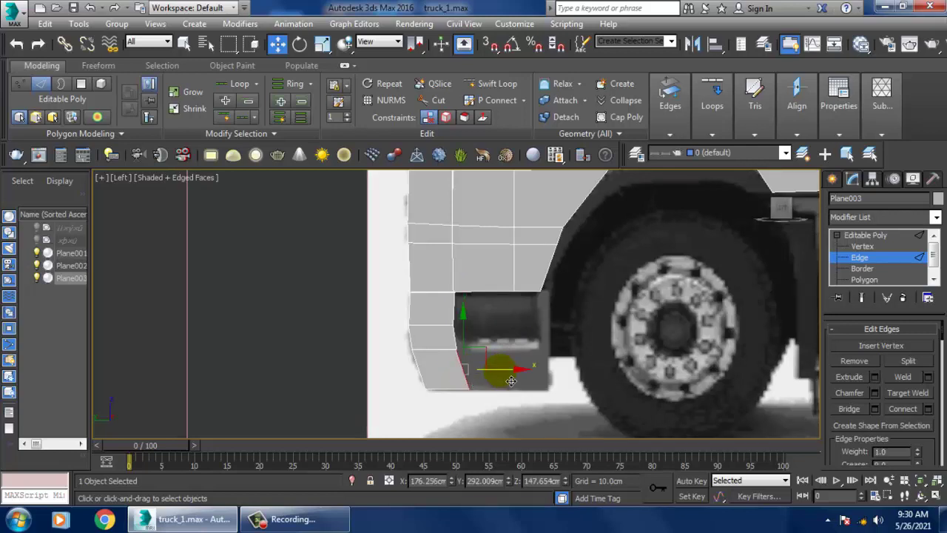
- Shift-drag the panel's rear edge back toward the front wheel to create new faces
shift+drag(511, 381, 593, 379)
key(r)
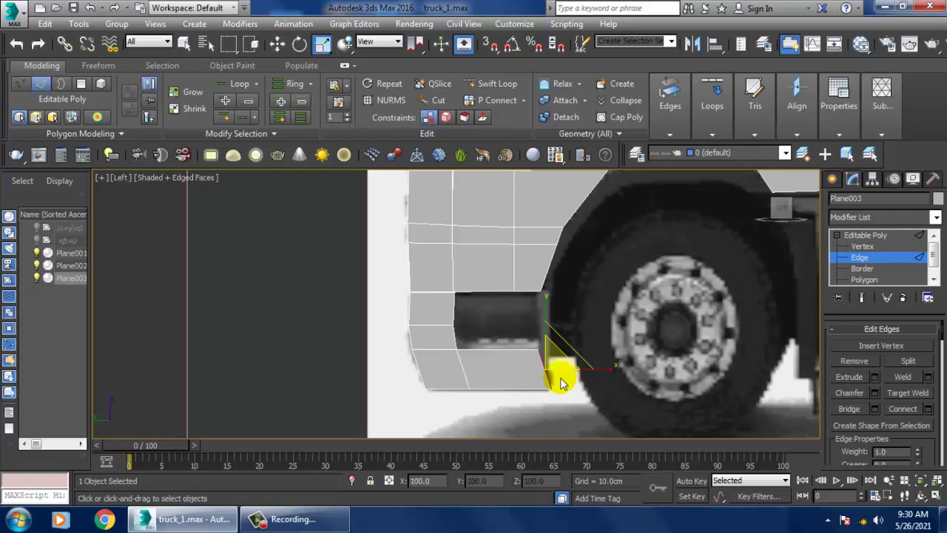
key(alt+w)
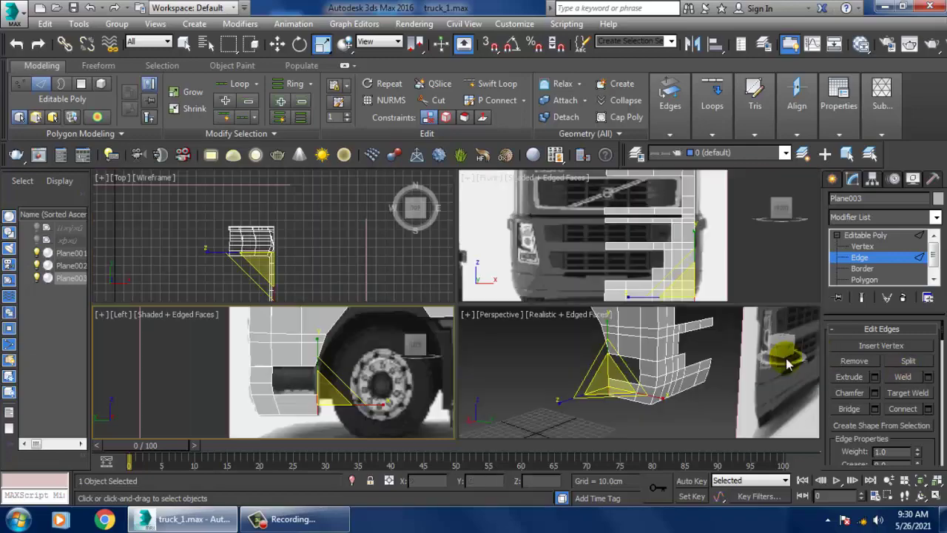
right_click(750, 393)
key(alt+w)
mouse_move(531, 339)
alt+middle_down()
mouse_move(560, 328)
mouse_move(553, 334)
mouse_move(511, 313)
mouse_move(559, 352)
mouse_move(629, 282)
alt+middle_up()
key(alt+w)
- Lower the panel's bottom corner vertex slightly to match the reference outline
key(alt+w)
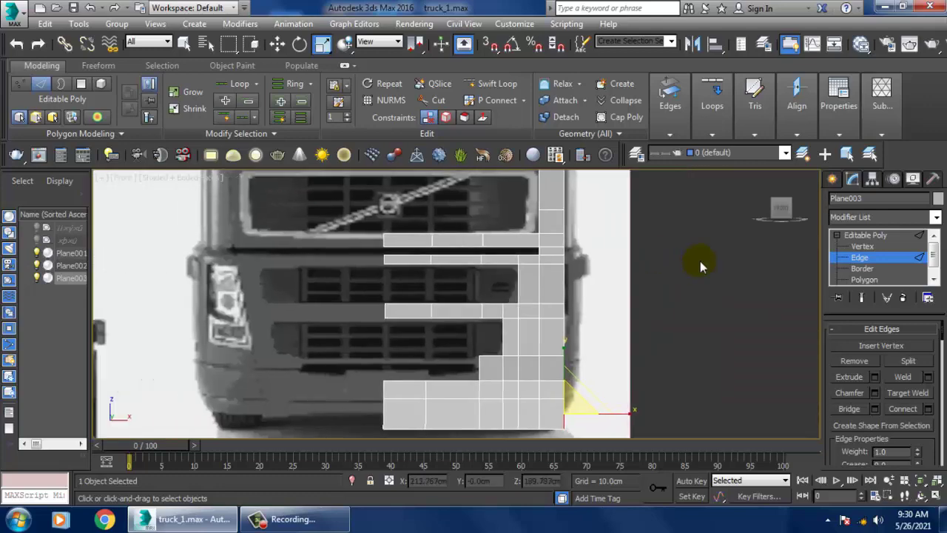
scroll(599, 313, down, 2)
scroll(607, 333, up, 2)
scroll(603, 379, up, 5)
key(alt+w)
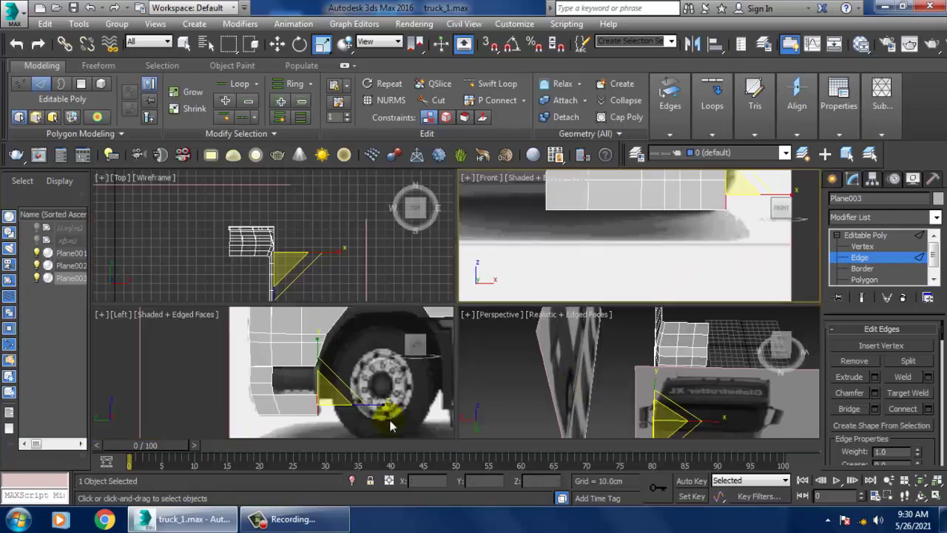
click(376, 370)
key(alt+w)
key(F3)
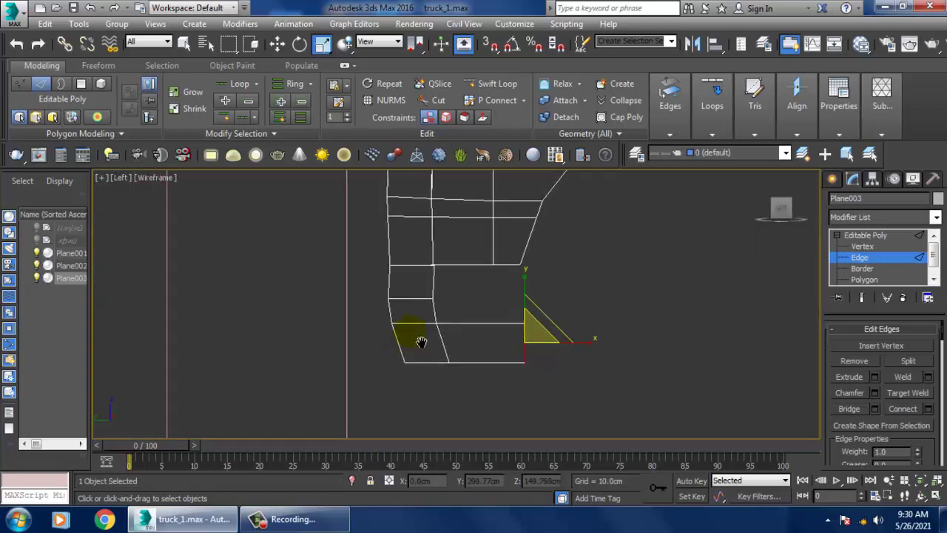
scroll(412, 360, up, 2)
key(F3)
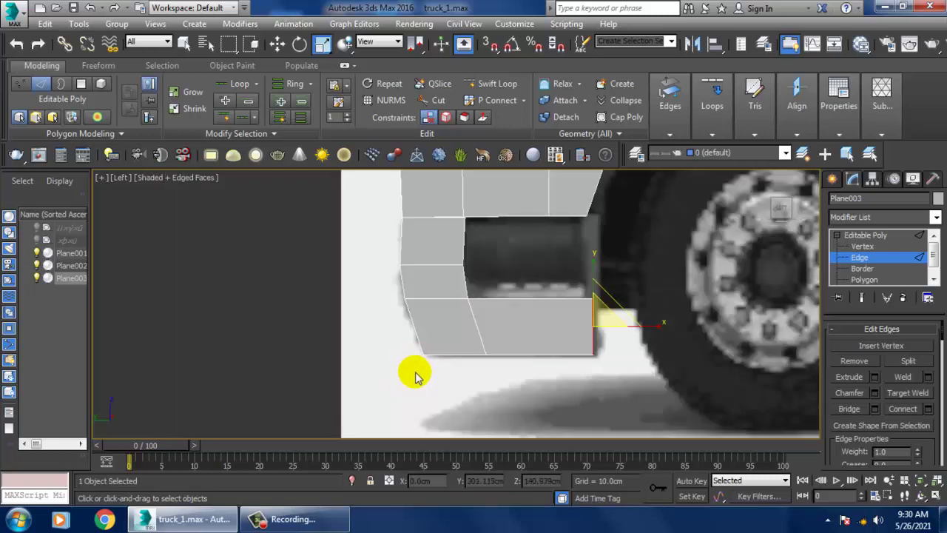
middle_drag(414, 376, 433, 389)
key(1)
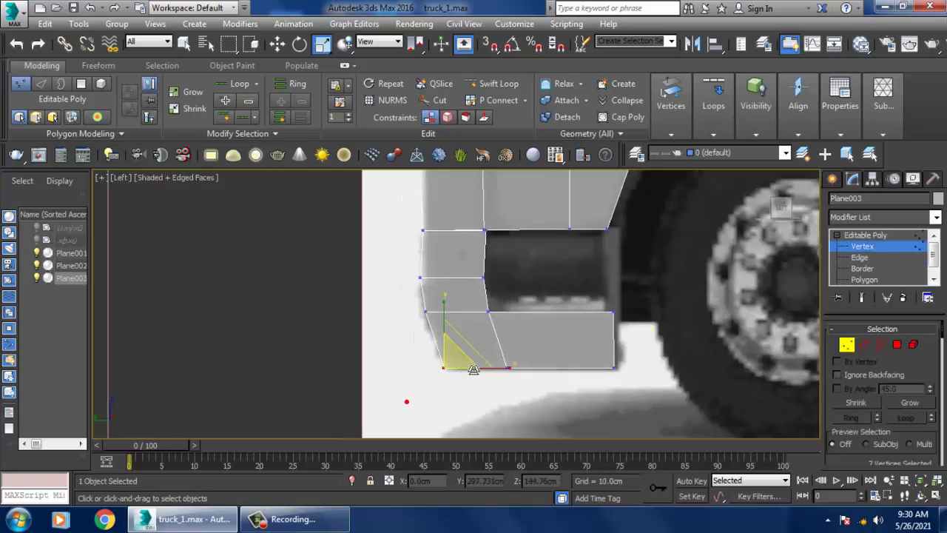
key(w)
drag(462, 358, 474, 365)
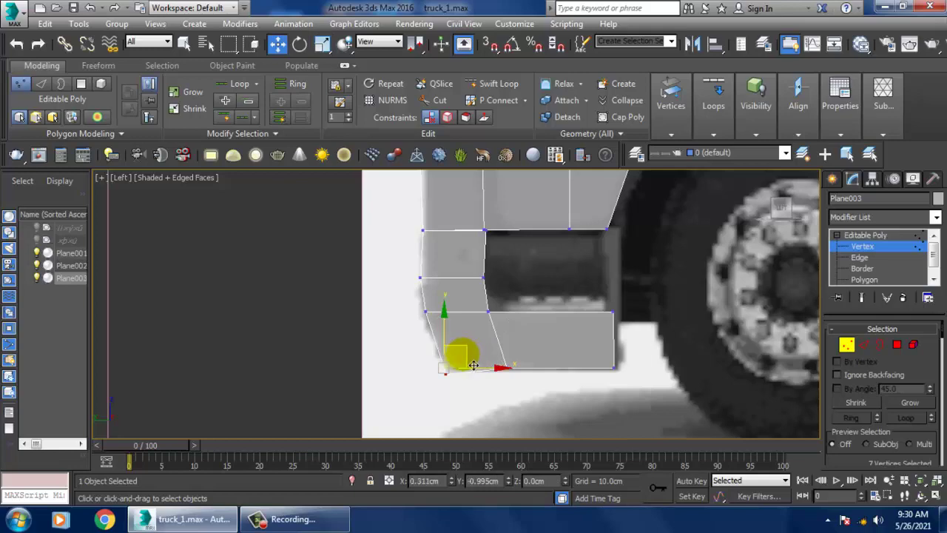
- Zoom the Left view and orbit the perspective view to review the extended lower panel
scroll(473, 359, down, 3)
scroll(518, 347, down, 2)
scroll(575, 338, up, 3)
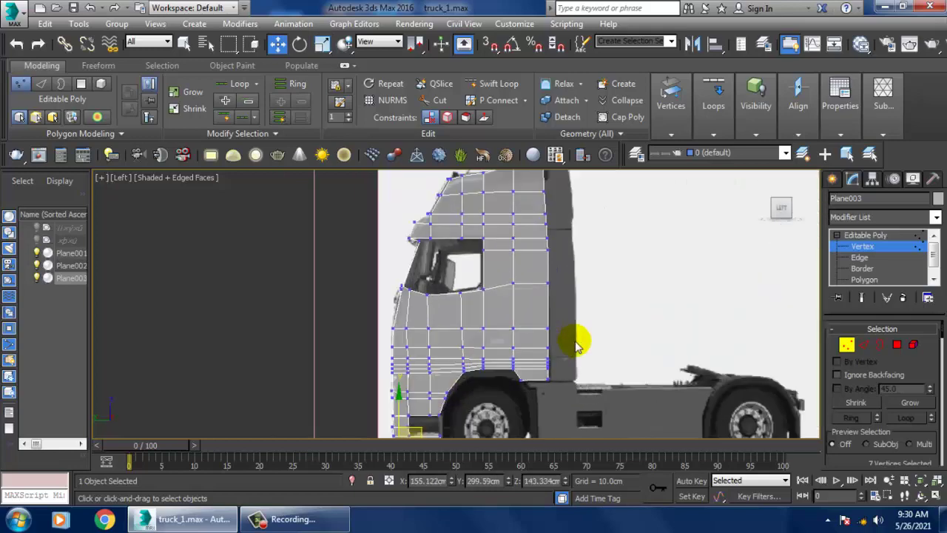
scroll(592, 283, up, 3)
scroll(592, 283, up, 2)
scroll(588, 274, up, 2)
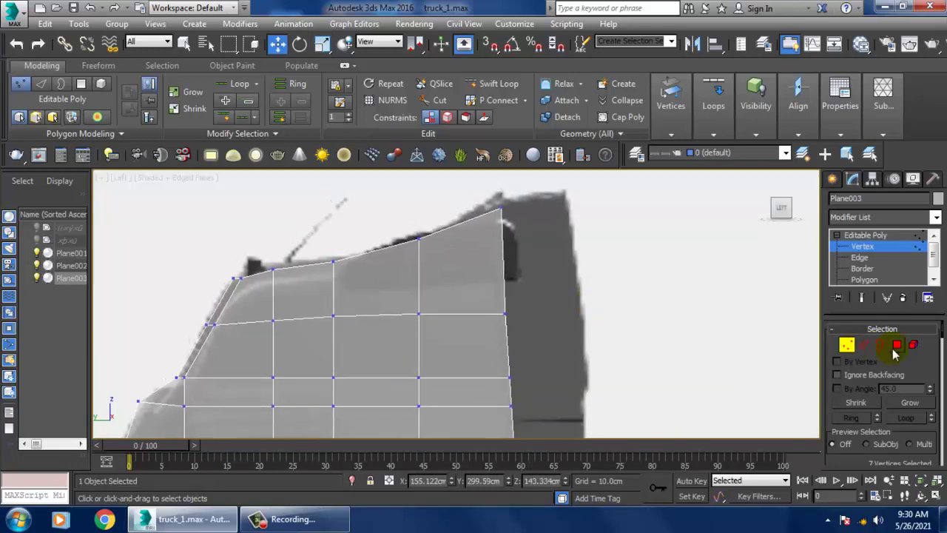
key(alt+w)
key(alt+w)
mouse_move(628, 301)
alt+middle_down()
mouse_move(629, 338)
mouse_move(649, 316)
mouse_move(446, 333)
mouse_move(537, 307)
mouse_move(607, 313)
mouse_move(583, 308)
mouse_move(511, 345)
mouse_move(787, 345)
alt+middle_up()
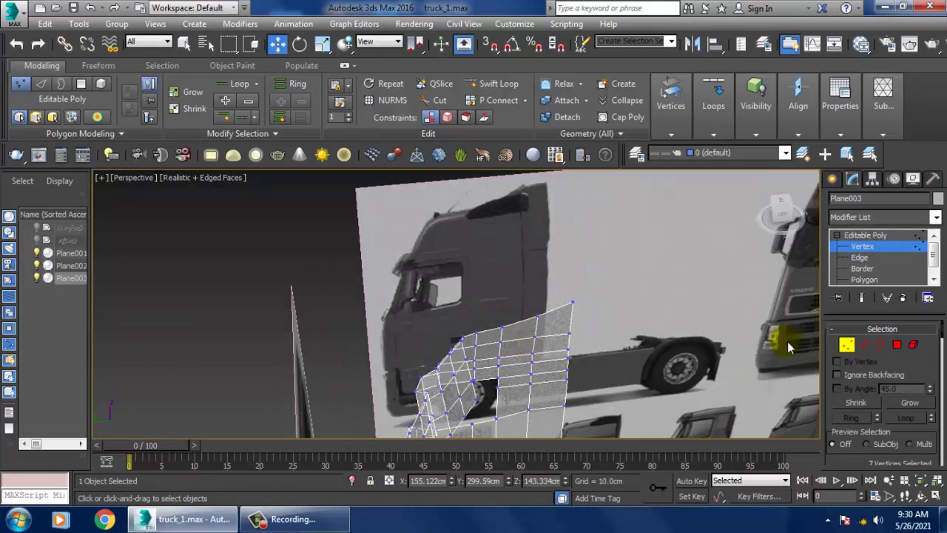
- Select the roof's top edge and shift it left and down
click(867, 345)
click(551, 310)
alt+middle_drag(552, 311, 520, 337)
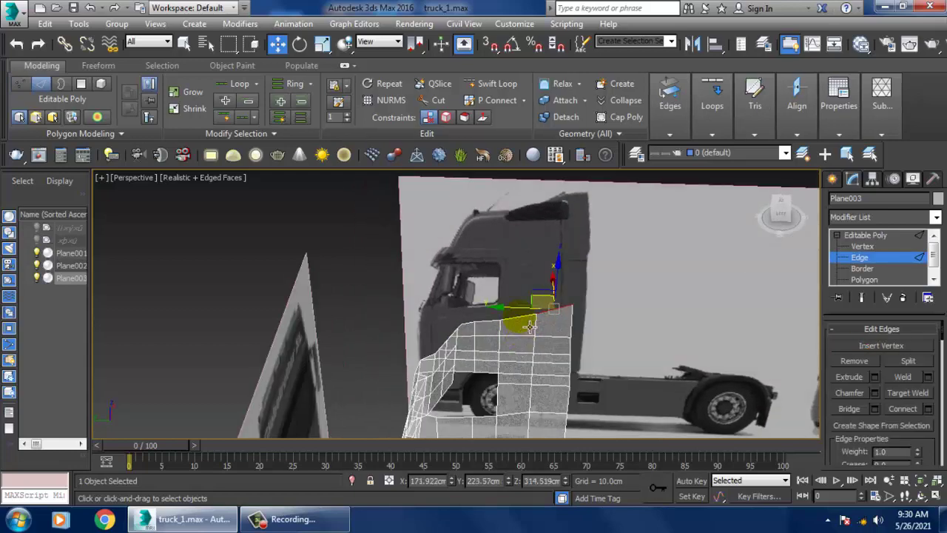
drag(530, 326, 500, 331)
alt+middle_drag(523, 363, 487, 339)
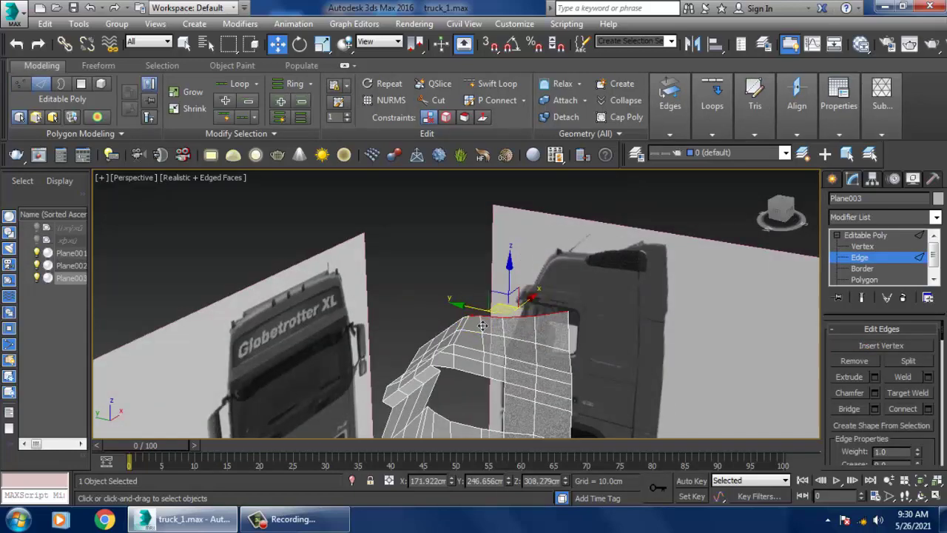
key(alt+w)
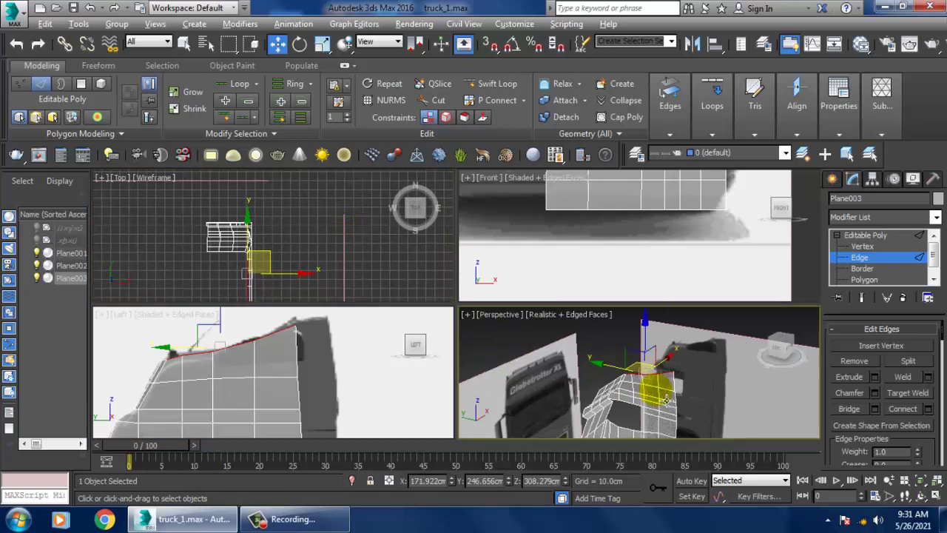
key(alt+w)
- Pull the roof's top edge forward in perspective so the panel reaches further over the reference
alt+middle_drag(655, 319, 454, 311)
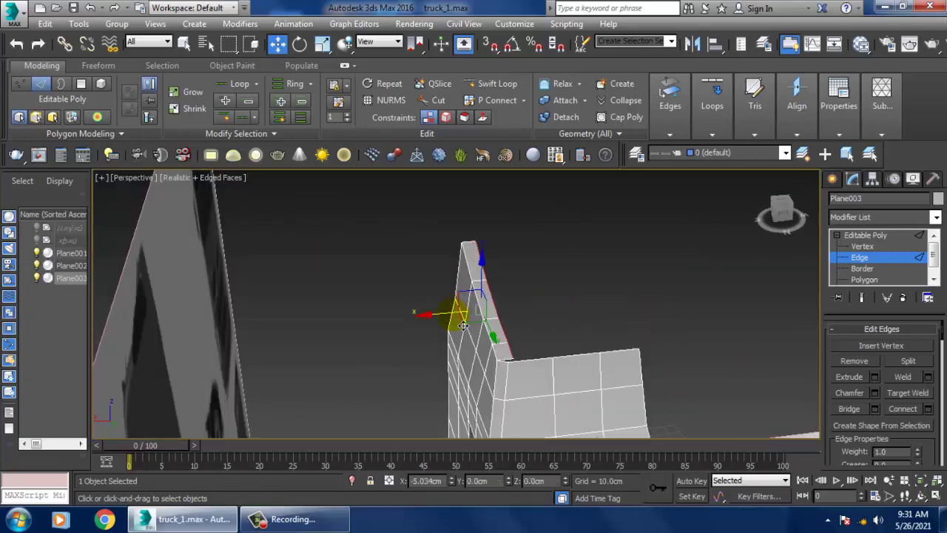
drag(462, 320, 578, 317)
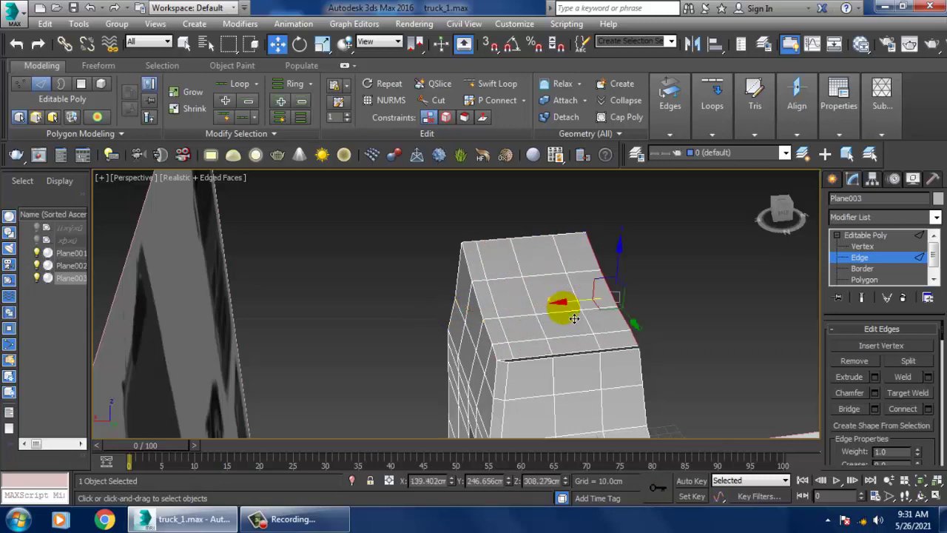
scroll(577, 319, down, 5)
key(alt+w)
middle_click(313, 349)
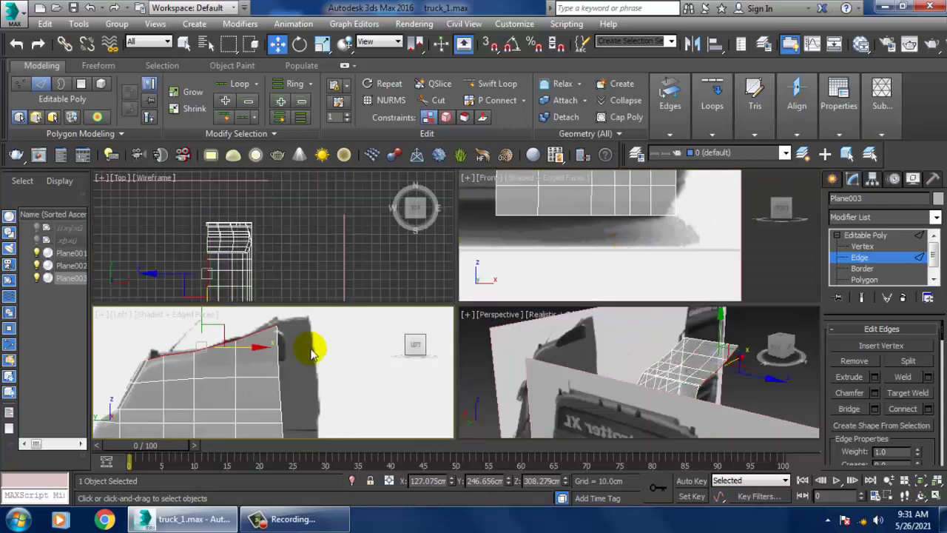
key(alt+w)
key(alt+w)
middle_drag(607, 357, 616, 364)
key(alt+w)
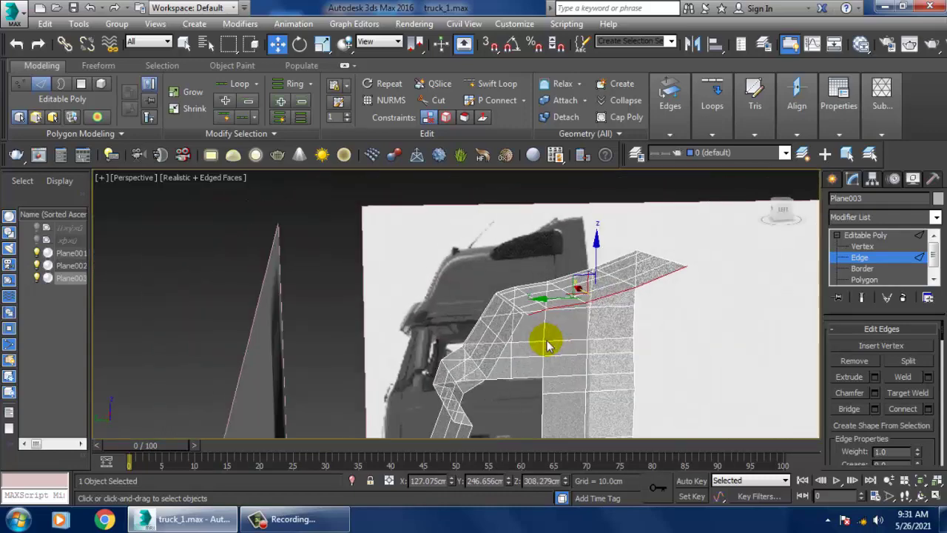
scroll(545, 336, up, 2)
mouse_move(545, 334)
alt+middle_down()
mouse_move(575, 359)
mouse_move(516, 333)
alt+middle_up()
- In vertex mode, weld the first two vertex pairs across the roof-to-side seam
key(1)
scroll(516, 333, up, 3)
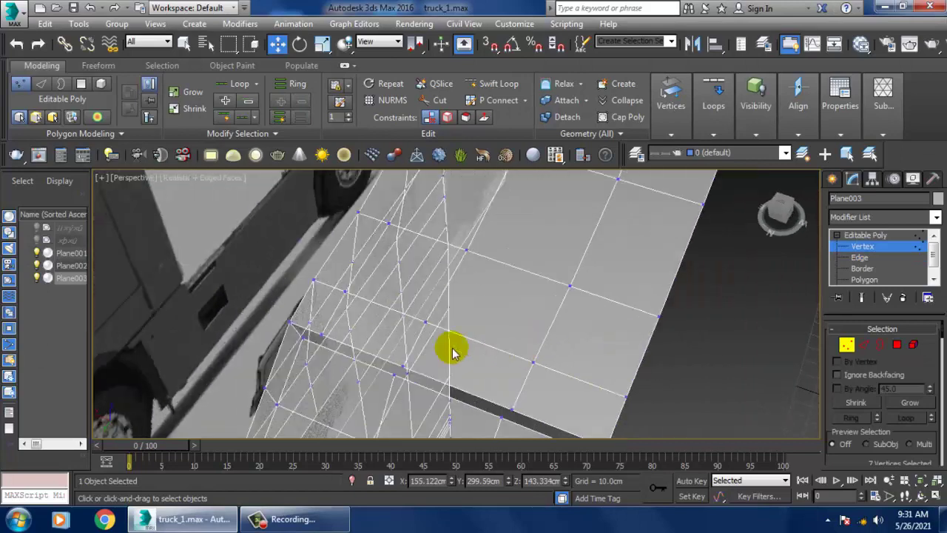
mouse_move(450, 348)
alt+middle_down()
mouse_move(546, 349)
mouse_move(400, 324)
alt+middle_up()
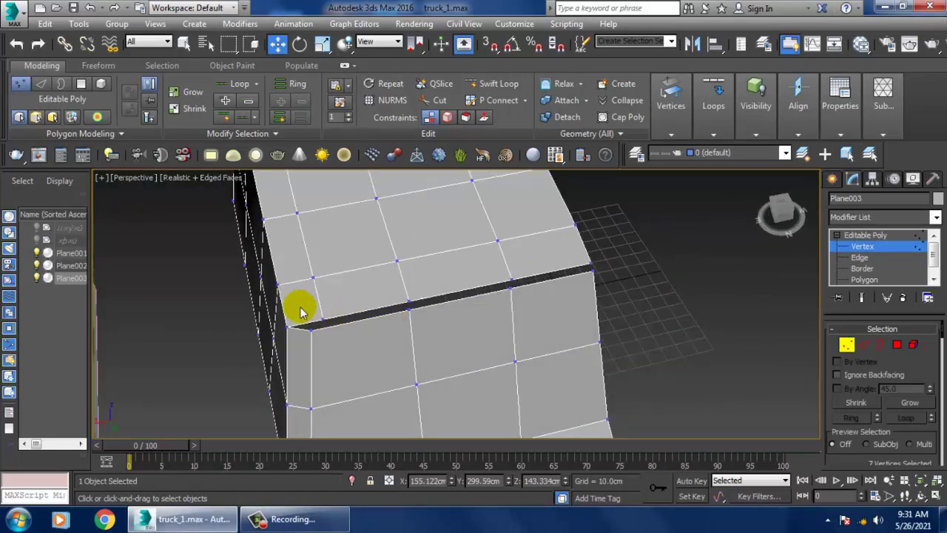
right_click(329, 335)
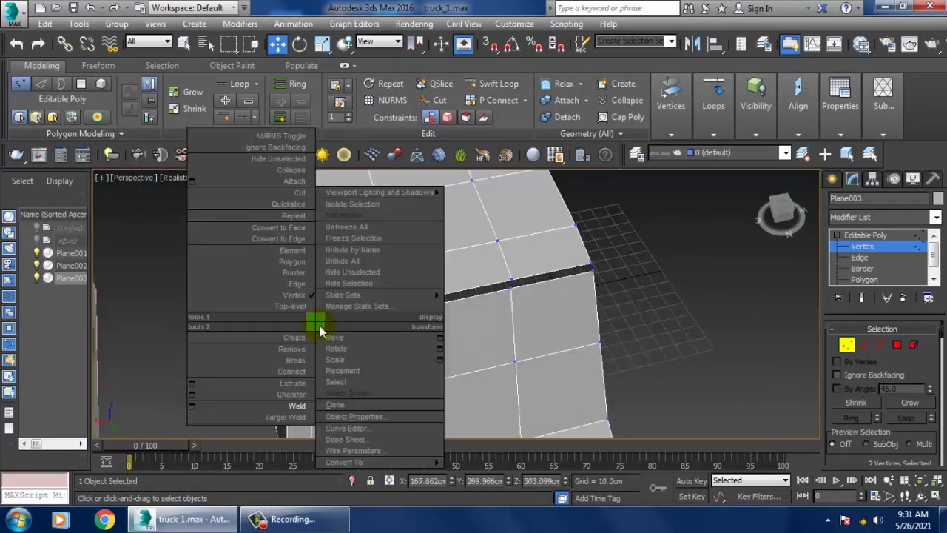
click(296, 406)
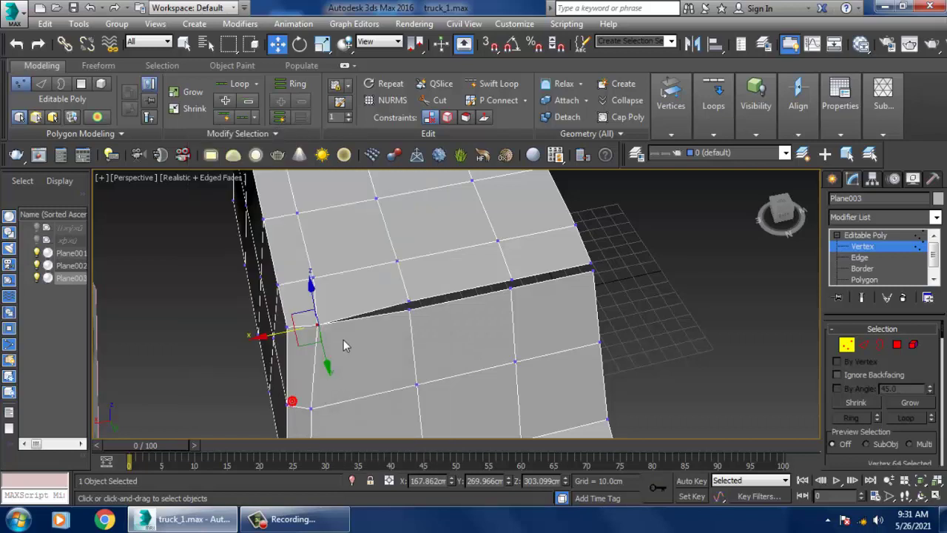
right_click(396, 303)
click(382, 388)
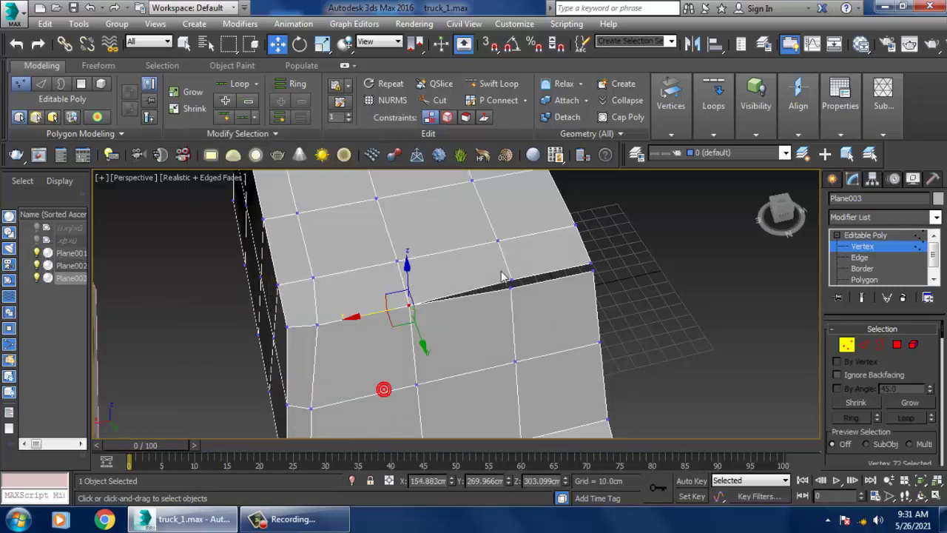
- Weld the last two vertex pairs along the seam and orbit to check the cab
right_click(526, 304)
click(509, 367)
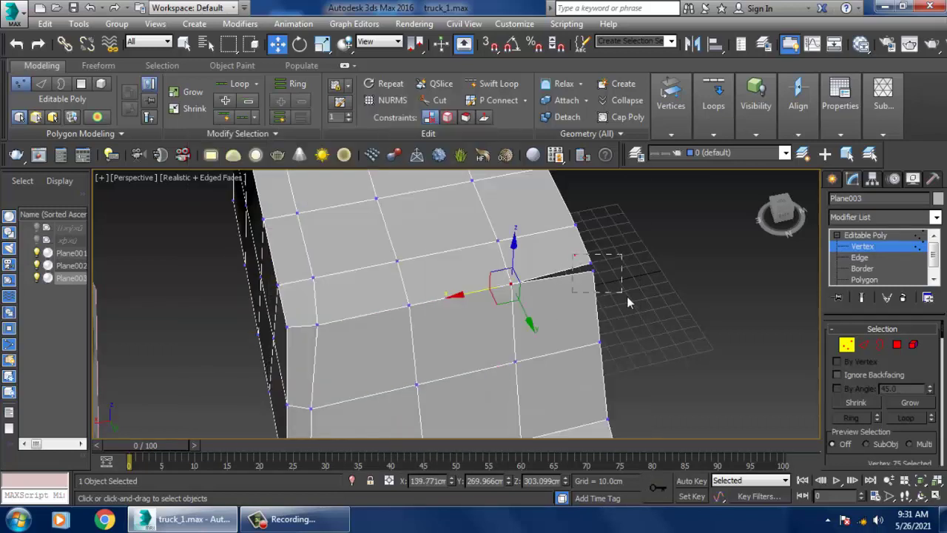
right_click(598, 286)
click(581, 335)
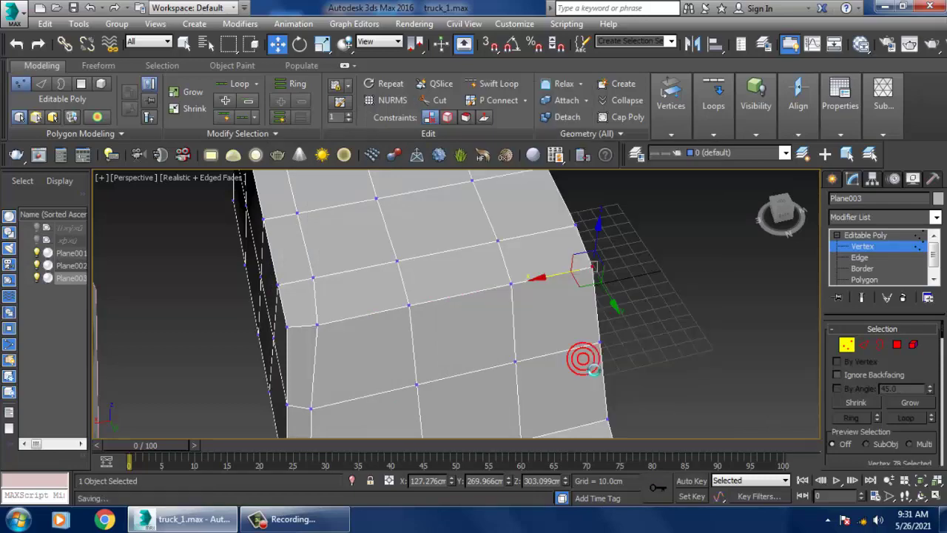
mouse_move(593, 370)
alt+middle_down()
mouse_move(614, 328)
mouse_move(555, 258)
mouse_move(491, 269)
mouse_move(553, 248)
alt+middle_up()
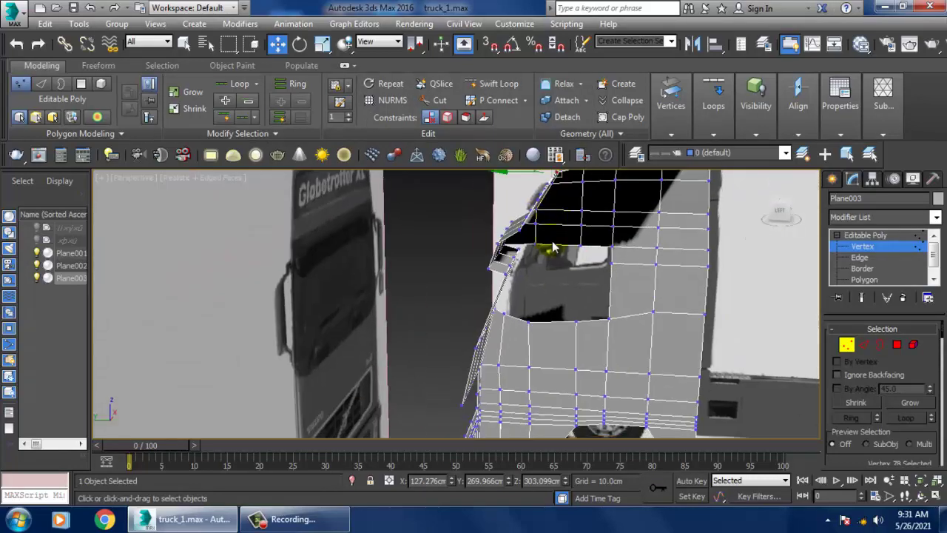
scroll(651, 292, down, 5)
alt+middle_drag(651, 291, 662, 285)
scroll(661, 285, up, 5)
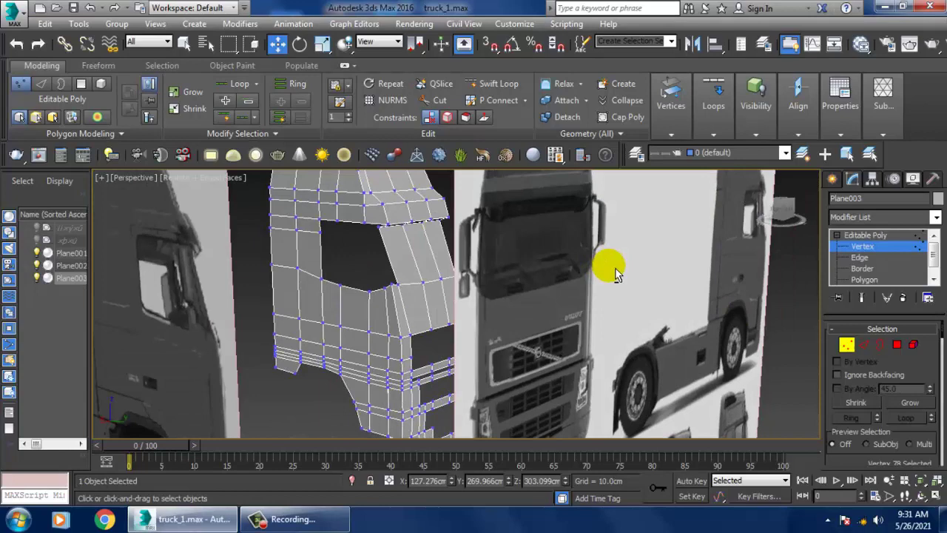
alt+middle_drag(439, 304, 413, 314)
- Turn on the NURMS smoothing preview, inspect the smoothed cab, then switch it off
right_click(432, 280)
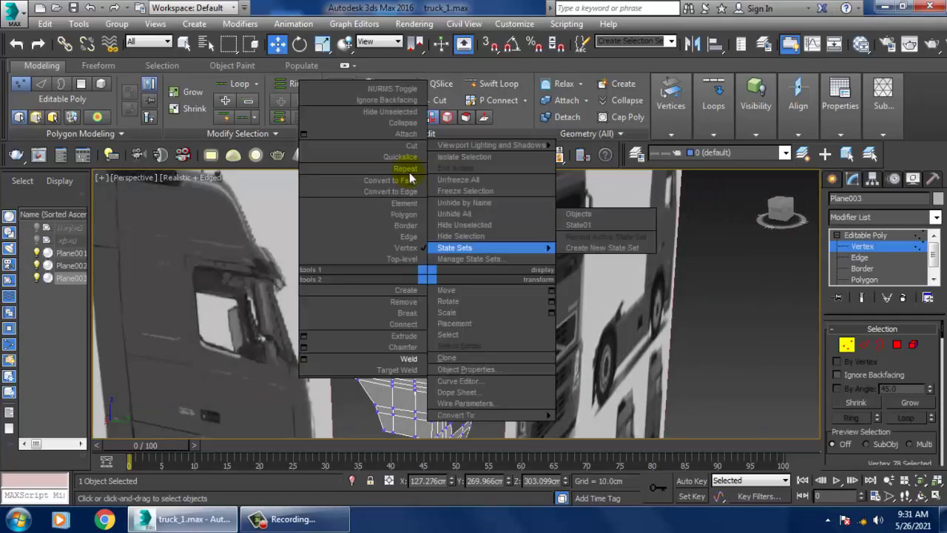
right_click(437, 300)
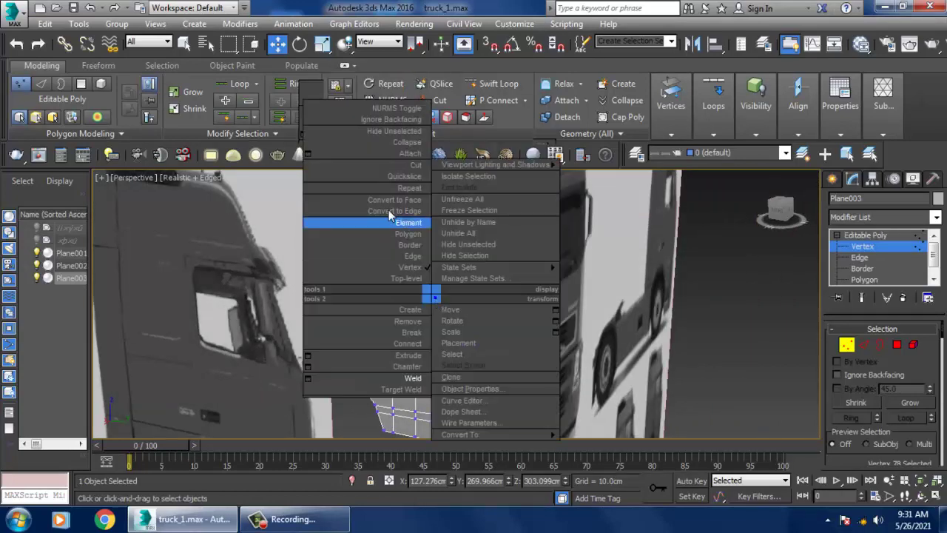
click(398, 112)
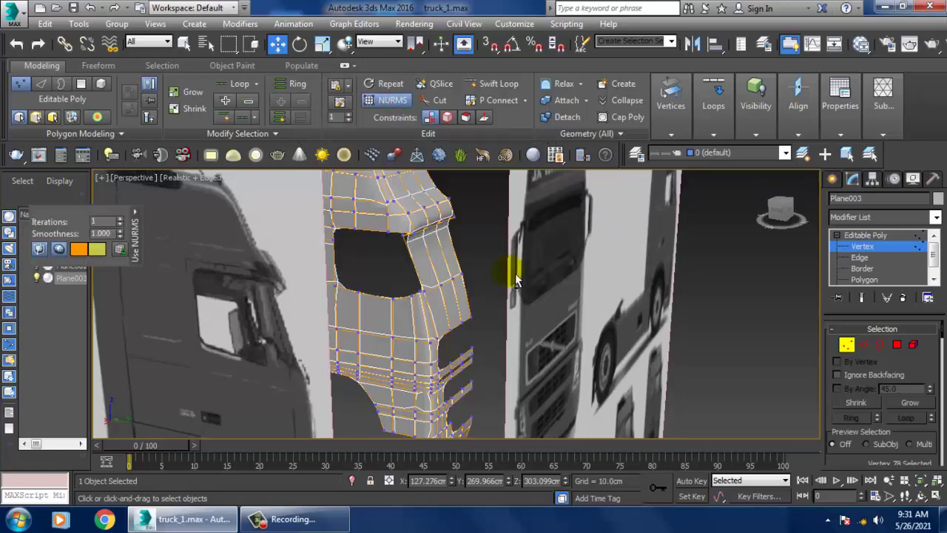
mouse_move(507, 265)
alt+middle_down()
mouse_move(251, 285)
mouse_move(500, 288)
alt+middle_up()
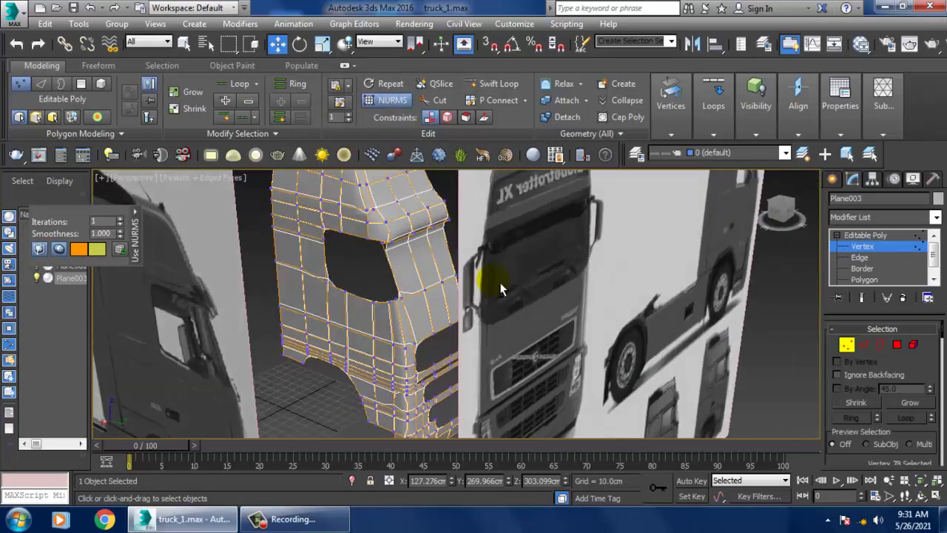
right_click(377, 231)
click(338, 37)
- Maximize the Left viewport and zoom in on the cab's side
mouse_move(601, 347)
alt+middle_down()
mouse_move(403, 348)
mouse_move(457, 310)
mouse_move(511, 326)
alt+middle_up()
key(alt+w)
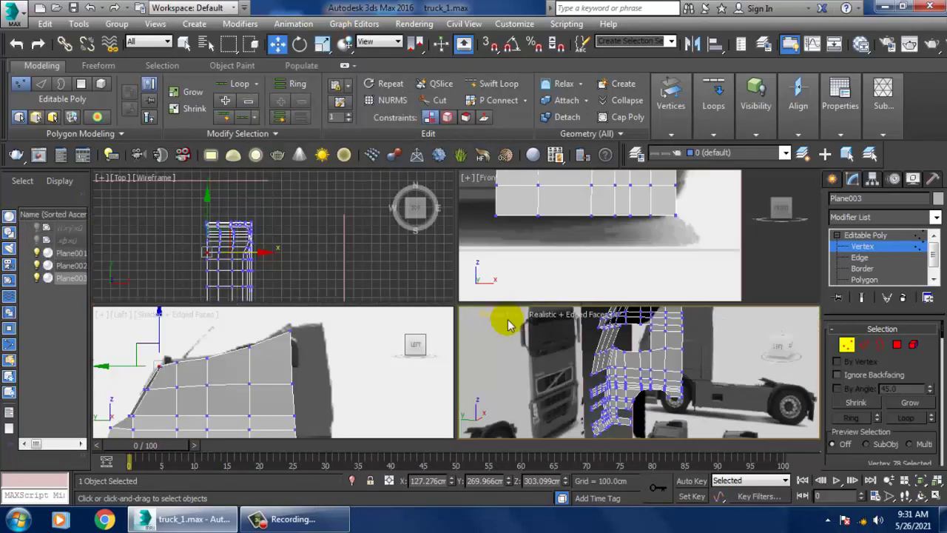
scroll(348, 370, up, 2)
key(alt+w)
middle_drag(377, 350, 434, 274)
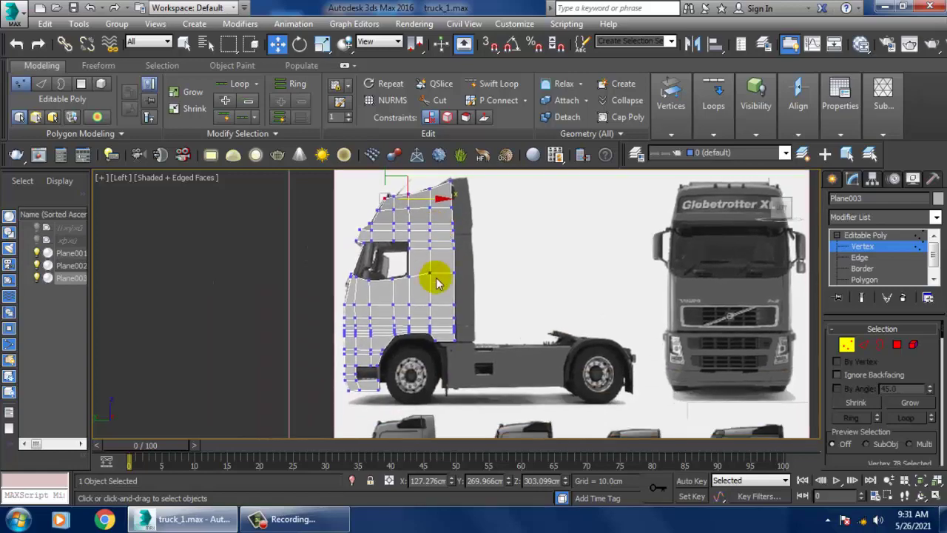
scroll(444, 296, up, 2)
scroll(473, 296, up, 2)
scroll(533, 283, up, 2)
- Select the cab's rear vertical edge at Edge level
middle_drag(564, 284, 556, 254)
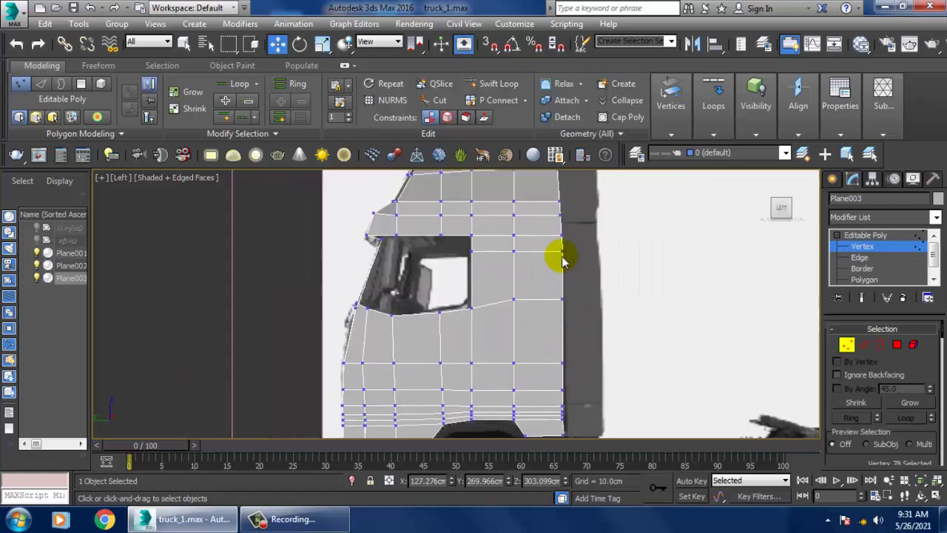
scroll(575, 324, up, 2)
scroll(638, 335, up, 2)
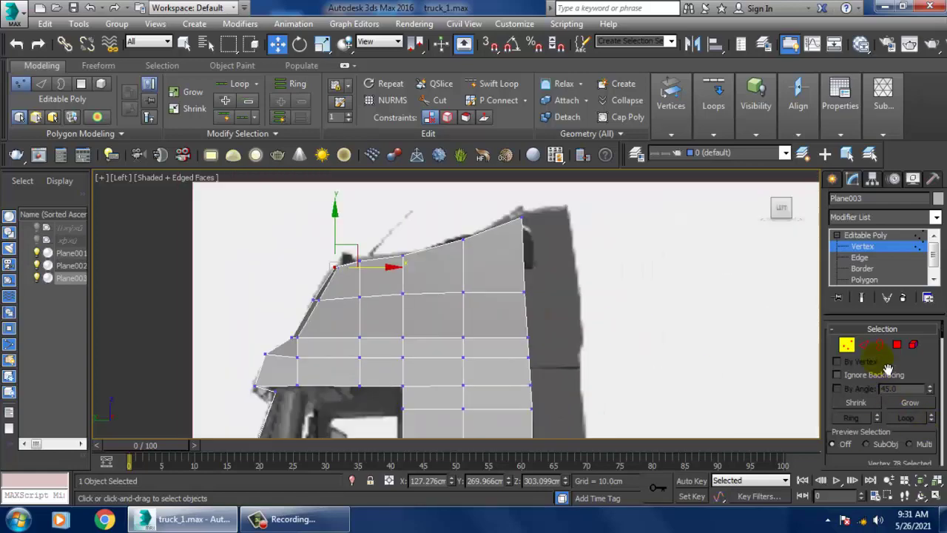
key(2)
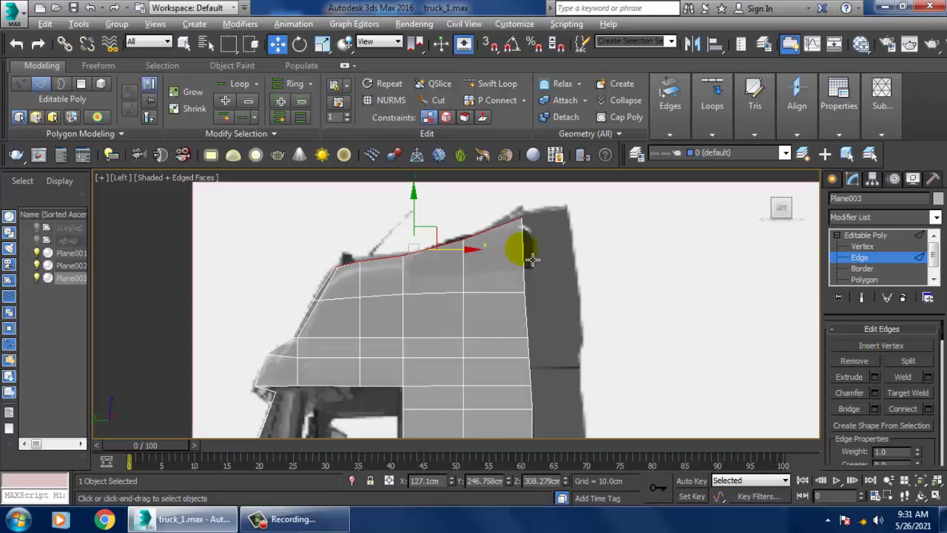
click(532, 258)
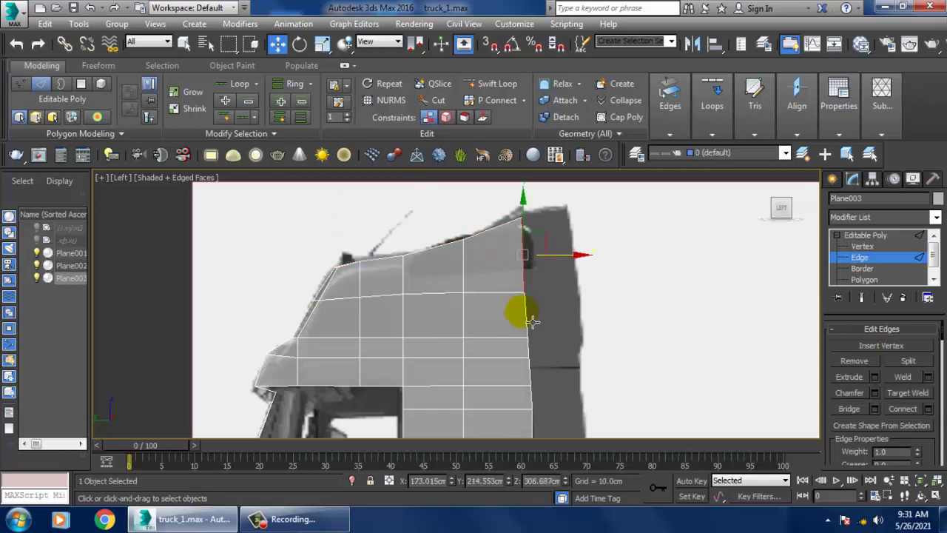
- In the maximized Perspective view, move the rear edge down to wheel arch level
key(alt+w)
key(alt+w)
key(alt+w)
key(alt+w)
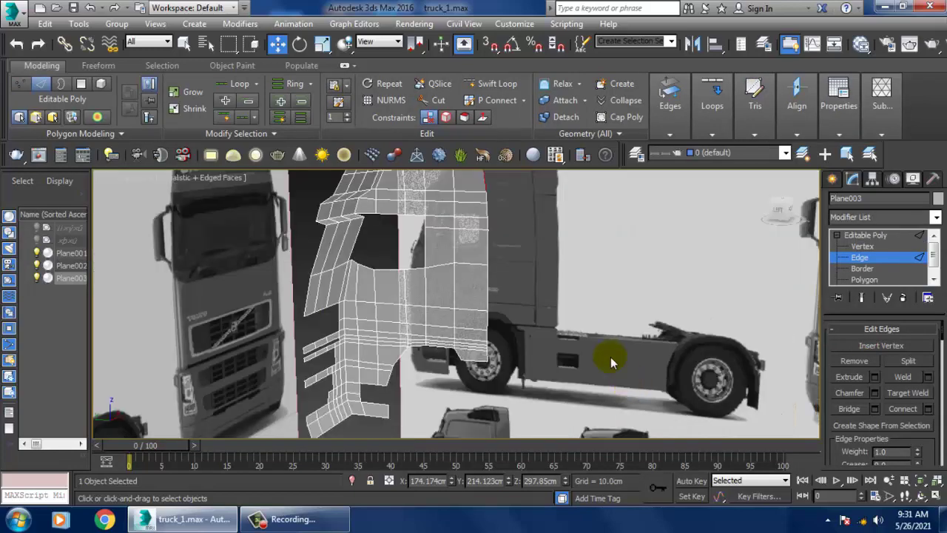
alt+middle_drag(610, 356, 550, 324)
scroll(512, 283, up, 2)
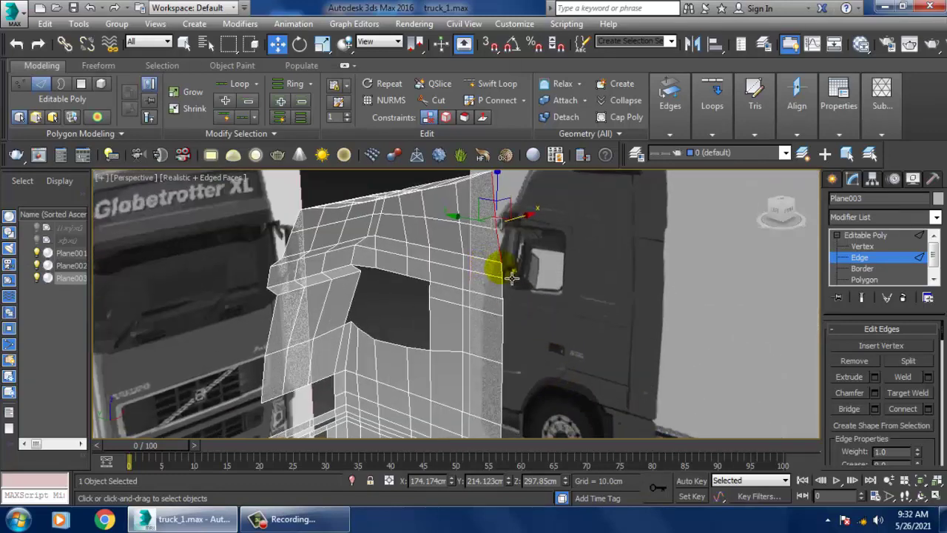
drag(512, 278, 513, 298)
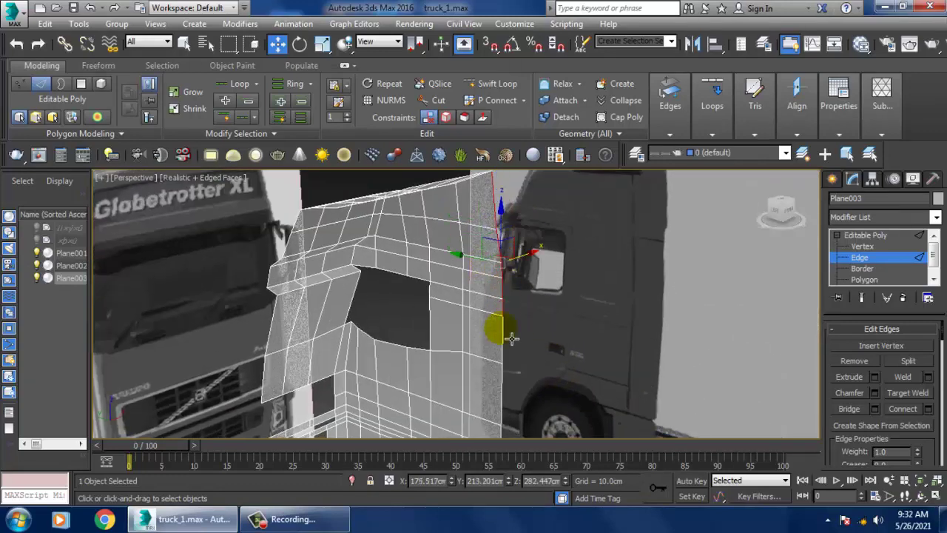
drag(512, 338, 508, 398)
middle_drag(500, 388, 538, 332)
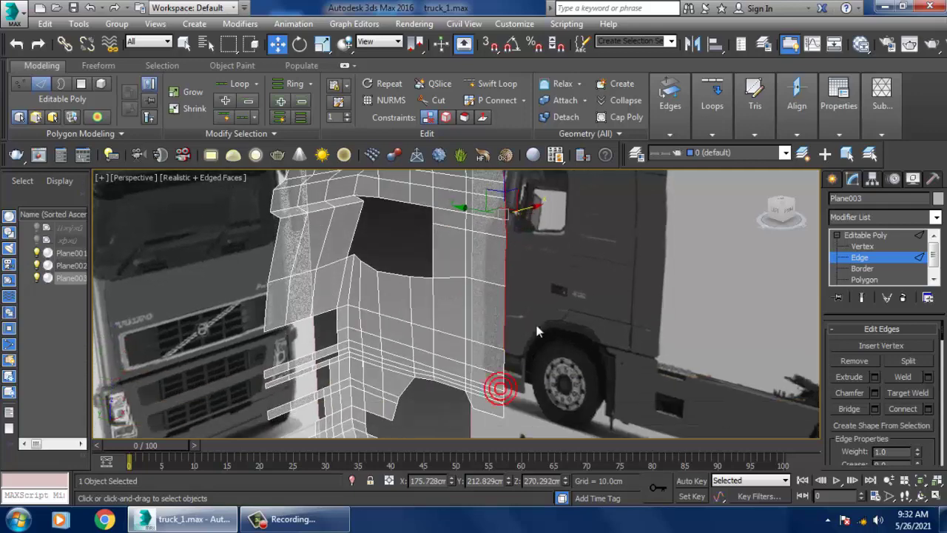
scroll(513, 398, up, 3)
scroll(509, 373, up, 2)
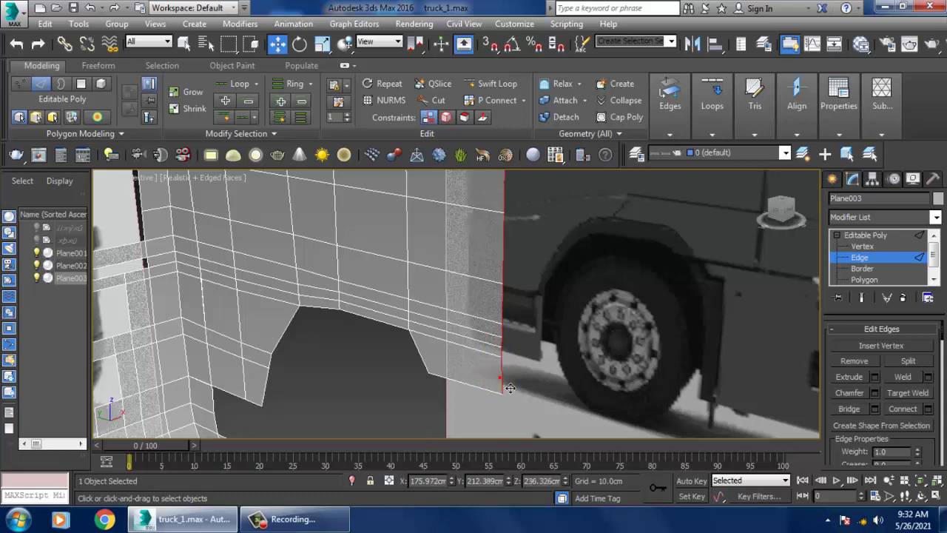
key(alt+w)
key(alt+w)
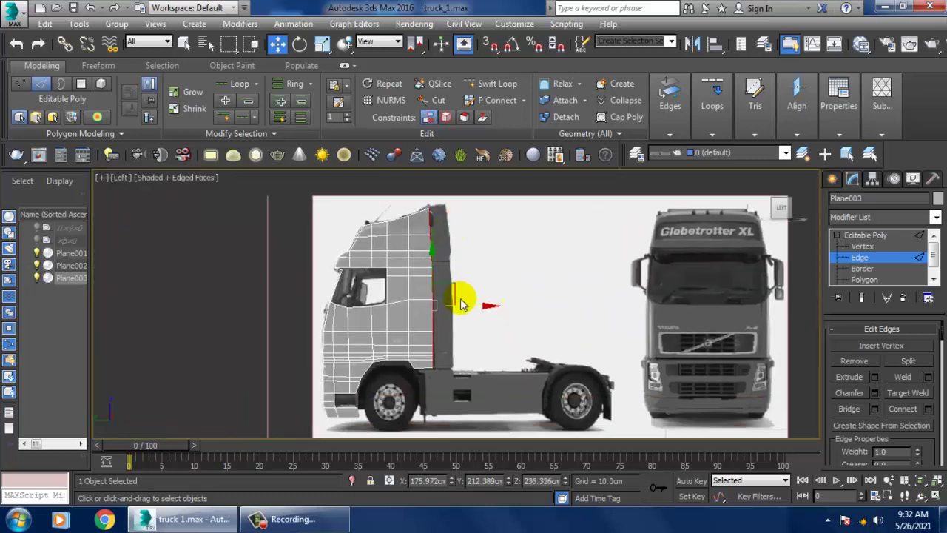
- Shift the rear cab edge back to match the side reference
scroll(460, 304, up, 3)
drag(452, 324, 487, 323)
scroll(489, 322, down, 3)
scroll(556, 296, up, 3)
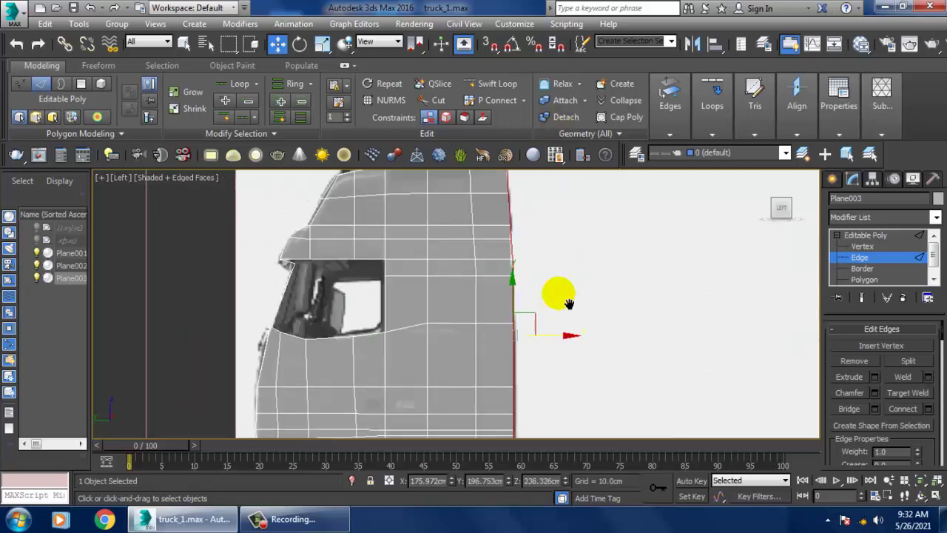
mouse_move(556, 296)
middle_down()
mouse_move(564, 259)
mouse_move(474, 286)
middle_up()
scroll(524, 243, up, 3)
- Pull the top-rear corner vertex up and back along the reference roofline
key(1)
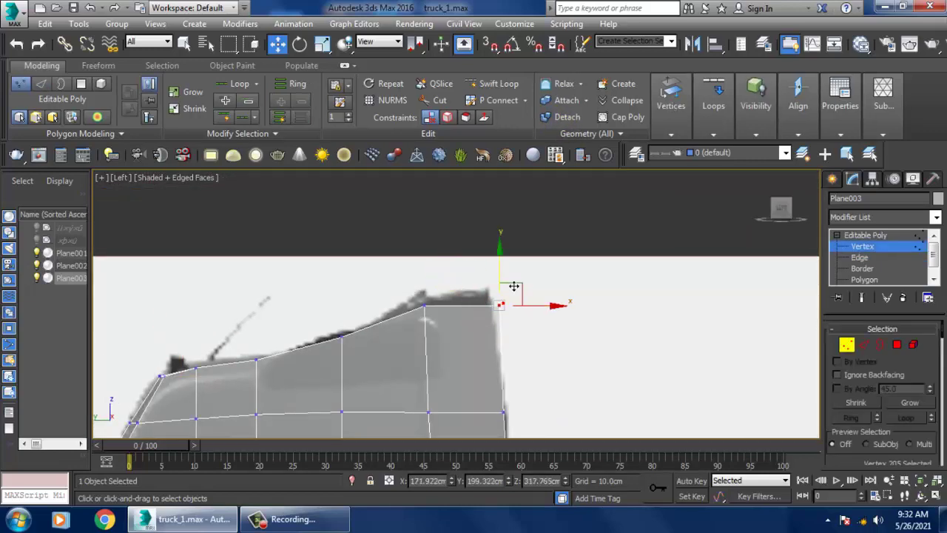
drag(511, 275, 465, 300)
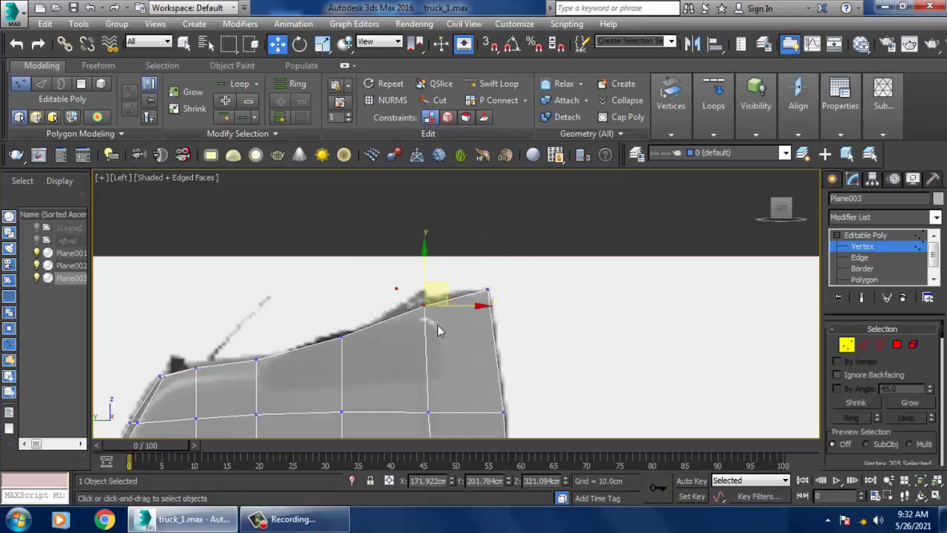
scroll(446, 291, down, 3)
mouse_move(456, 321)
middle_down()
mouse_move(493, 264)
mouse_move(516, 318)
mouse_move(514, 296)
mouse_move(632, 339)
middle_up()
scroll(535, 300, down, 3)
scroll(555, 307, down, 2)
scroll(556, 306, up, 6)
scroll(496, 296, up, 3)
scroll(567, 264, down, 1)
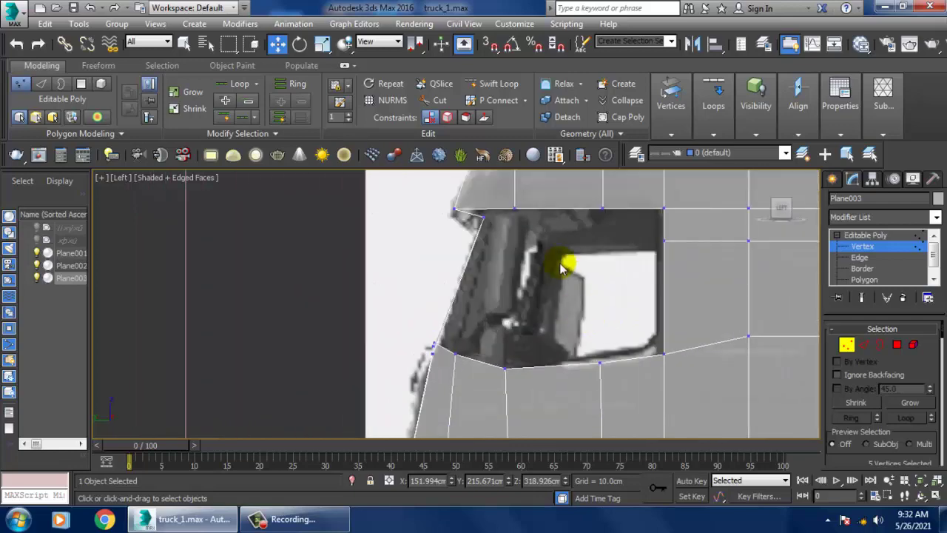
key(alt+w)
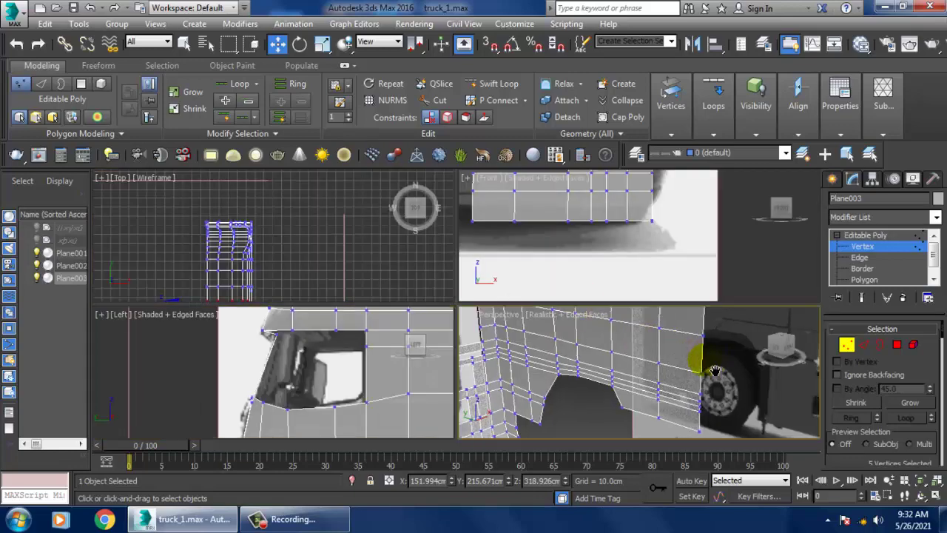
key(alt+w)
mouse_move(672, 362)
alt+middle_down()
mouse_move(672, 370)
mouse_move(567, 318)
mouse_move(613, 317)
mouse_move(570, 254)
mouse_move(617, 269)
mouse_move(666, 304)
alt+middle_up()
- At Edge level, extrude a new strip of faces outward from the roof edge
click(865, 349)
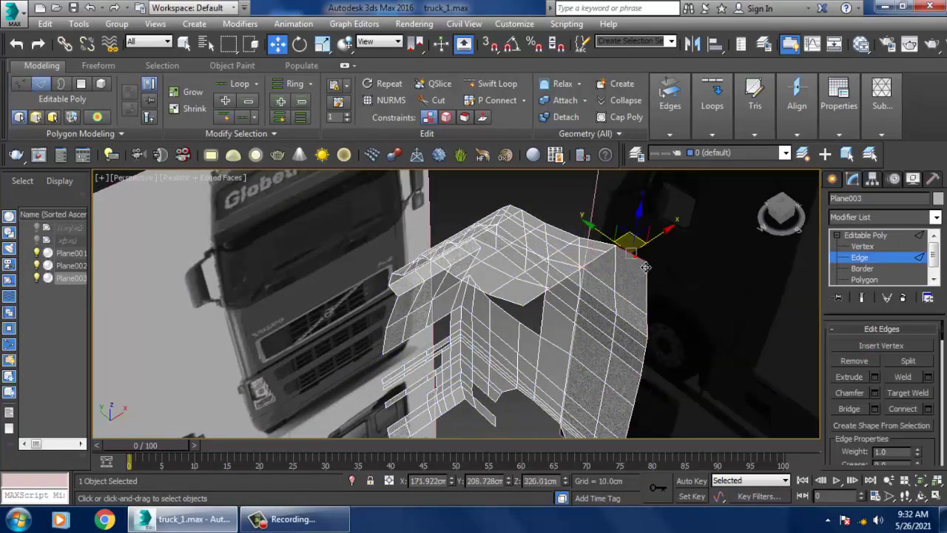
key(alt+w)
key(alt+w)
mouse_move(614, 317)
alt+middle_down()
mouse_move(596, 330)
mouse_move(590, 297)
mouse_move(629, 301)
mouse_move(579, 268)
alt+middle_up()
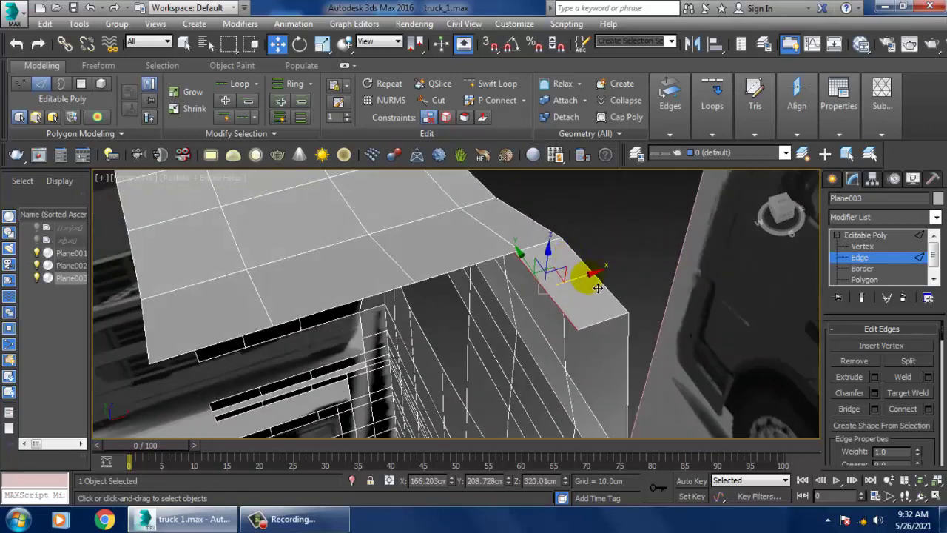
mouse_move(598, 288)
shift+mouse_down()
mouse_move(506, 296)
mouse_move(216, 391)
shift+mouse_up()
mouse_move(213, 393)
alt+middle_down()
mouse_move(611, 254)
mouse_move(484, 356)
alt+middle_up()
- Weld the loose corner vertices of the new strip and show the view in wireframe
key(1)
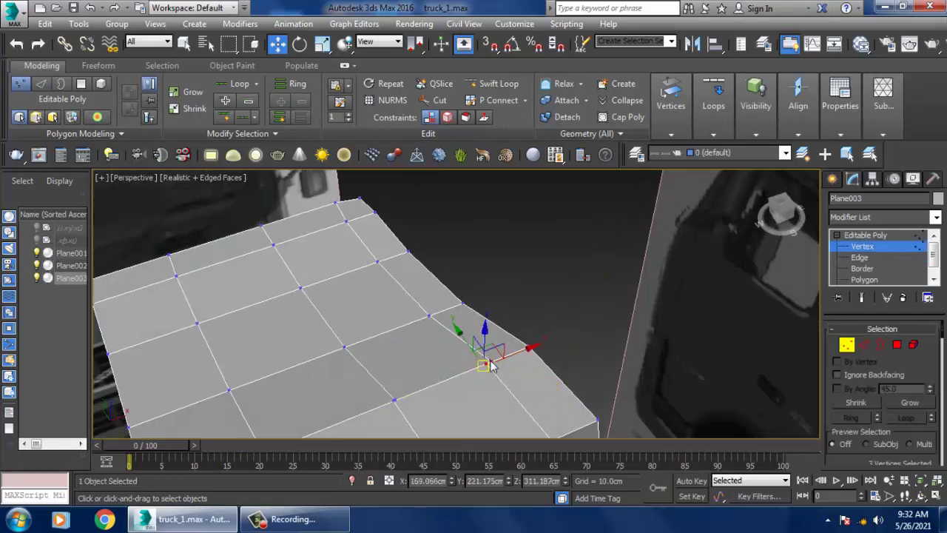
right_click(492, 366)
click(425, 442)
alt+middle_drag(425, 442, 556, 374)
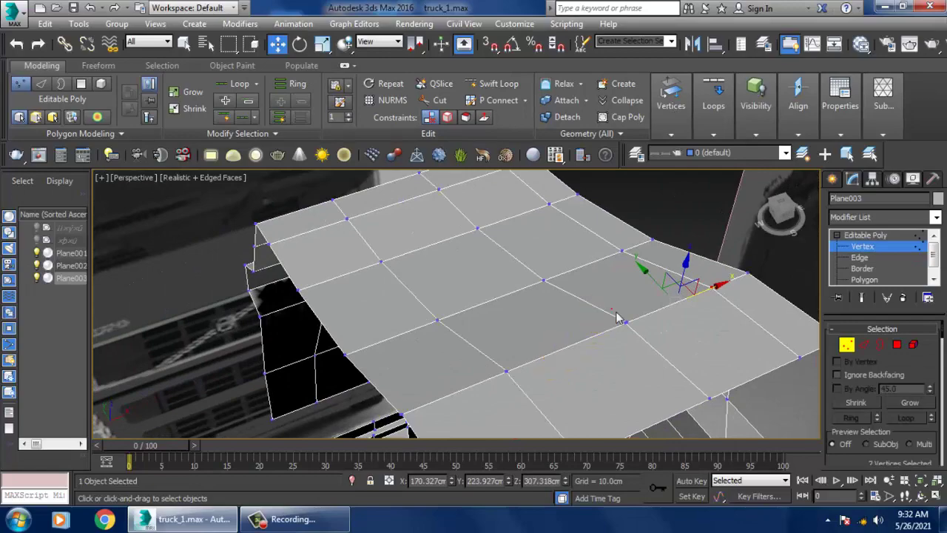
mouse_move(619, 343)
alt+middle_down()
mouse_move(681, 274)
mouse_move(656, 264)
mouse_move(652, 250)
mouse_move(676, 313)
alt+middle_up()
key(F3)
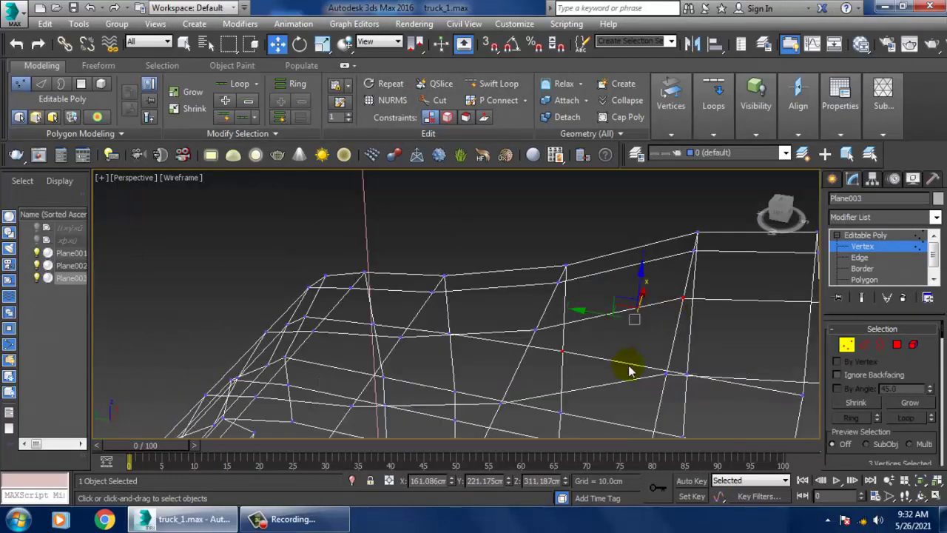
- Back in shaded view, weld the remaining roof seam vertex pairs into single vertices
right_click(686, 306)
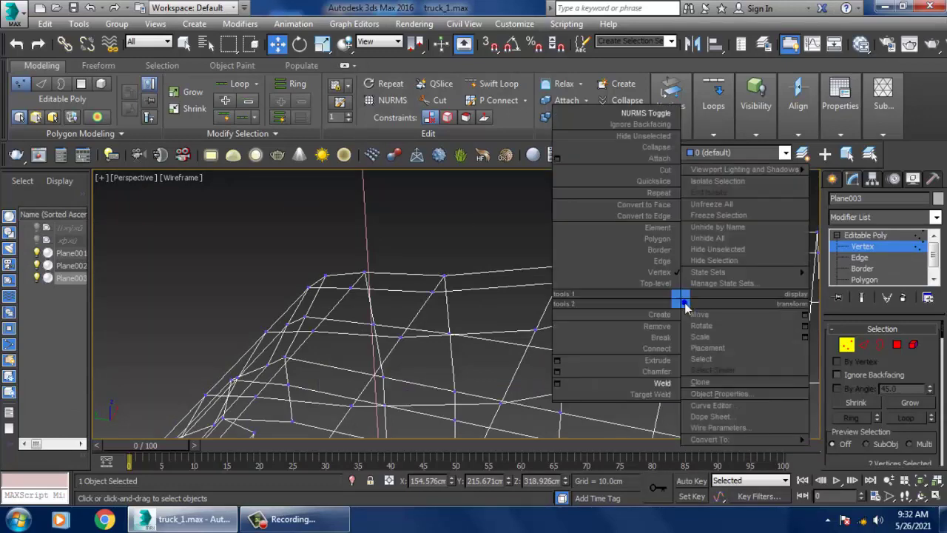
click(662, 394)
key(F3)
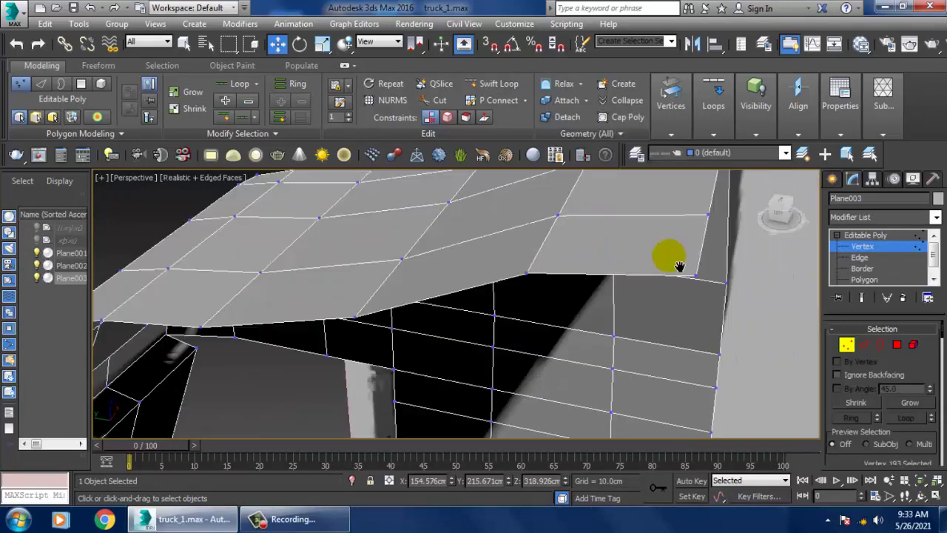
scroll(666, 258, up, 3)
scroll(602, 343, up, 3)
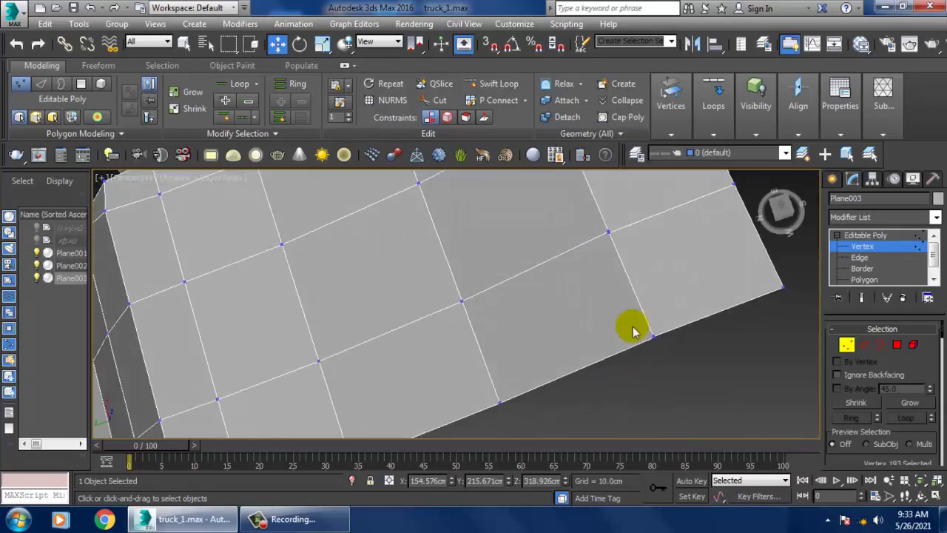
right_click(619, 237)
click(588, 313)
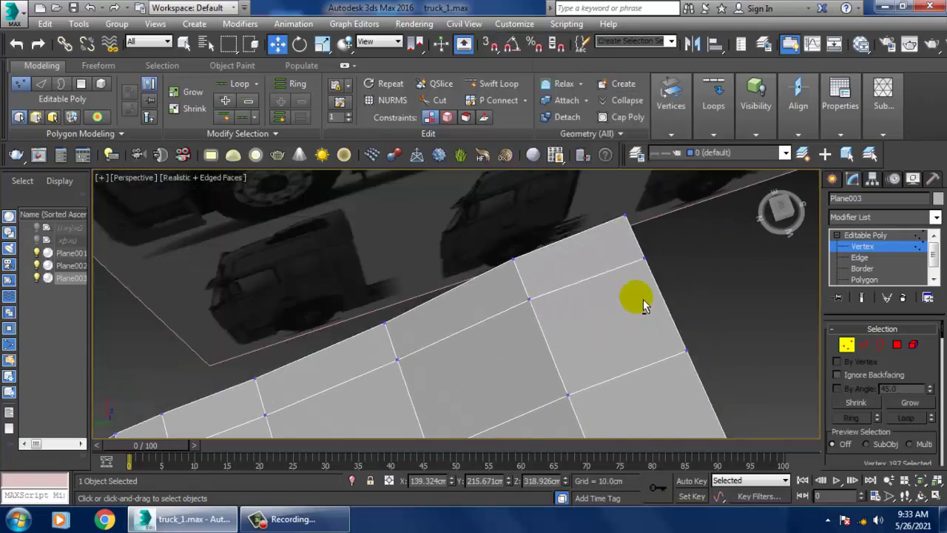
alt+middle_drag(642, 305, 626, 222)
click(626, 222)
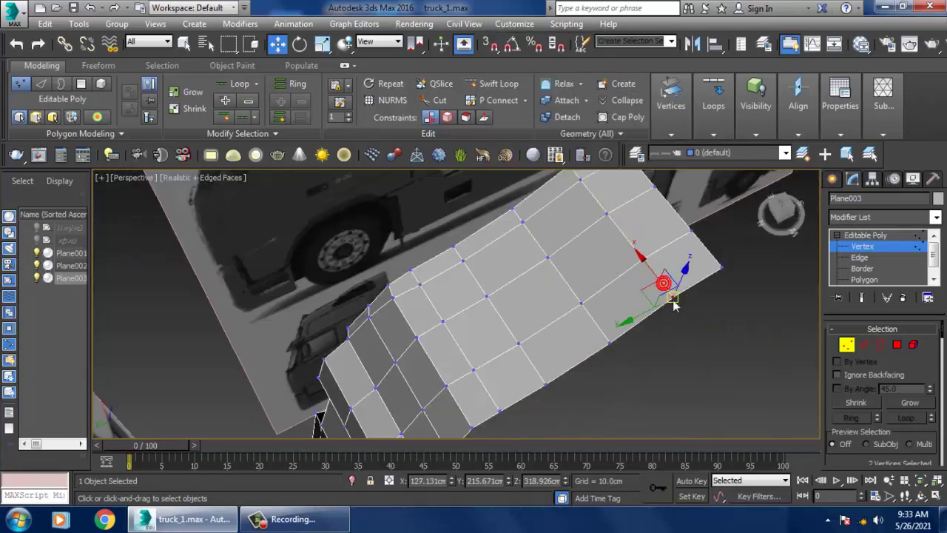
right_click(675, 306)
click(649, 328)
scroll(649, 328, down, 5)
- Preview the cab shell with NURMS smoothing from the side, then turn it off
right_click(577, 366)
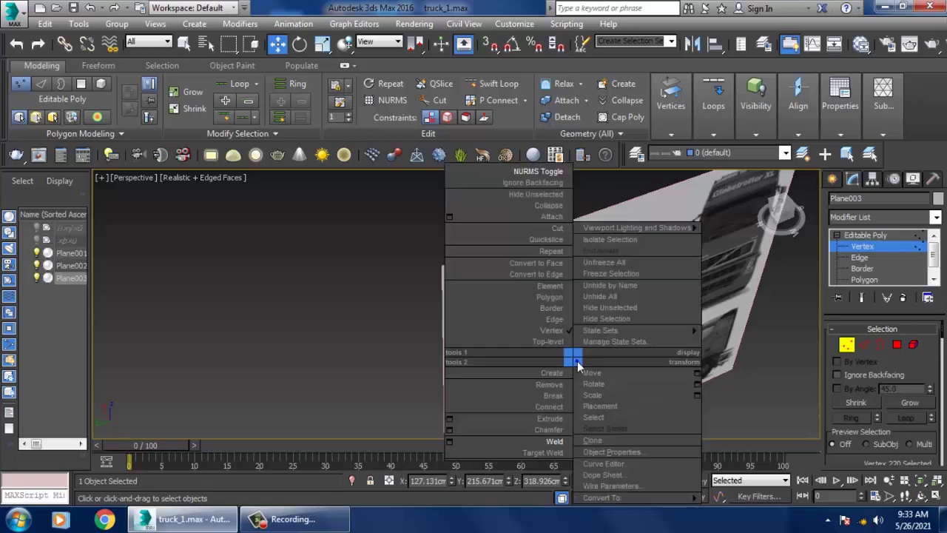
click(564, 171)
scroll(658, 365, up, 5)
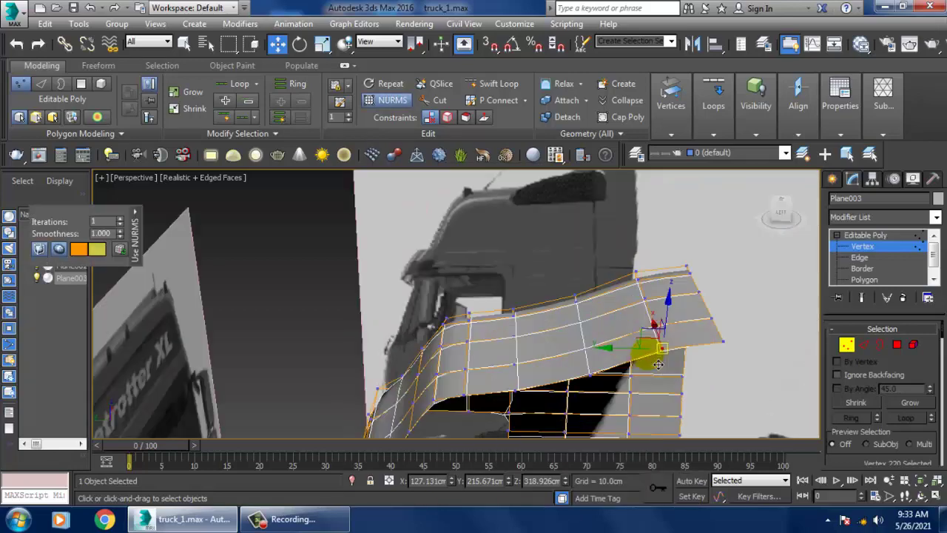
mouse_move(658, 365)
alt+middle_down()
mouse_move(494, 324)
mouse_move(588, 328)
mouse_move(624, 311)
mouse_move(464, 336)
alt+middle_up()
right_click(468, 274)
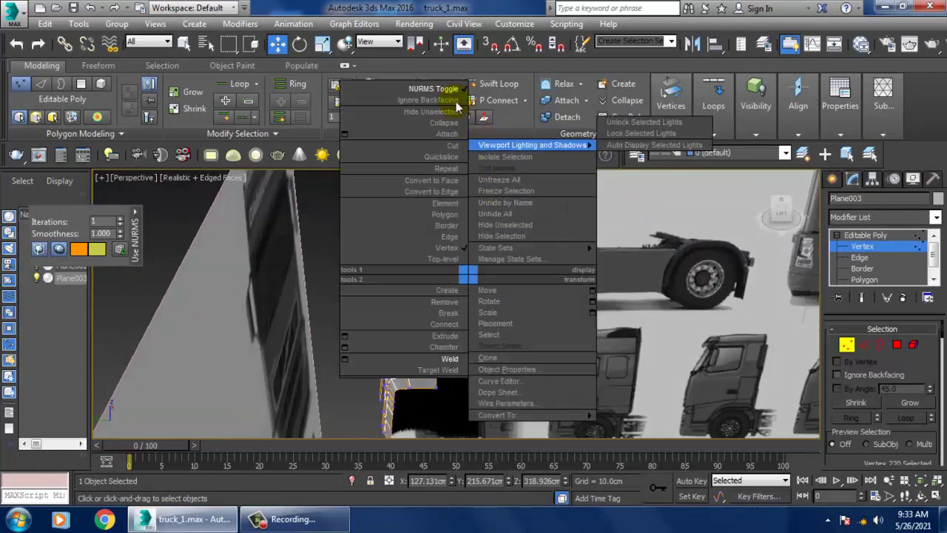
click(455, 92)
right_click(503, 207)
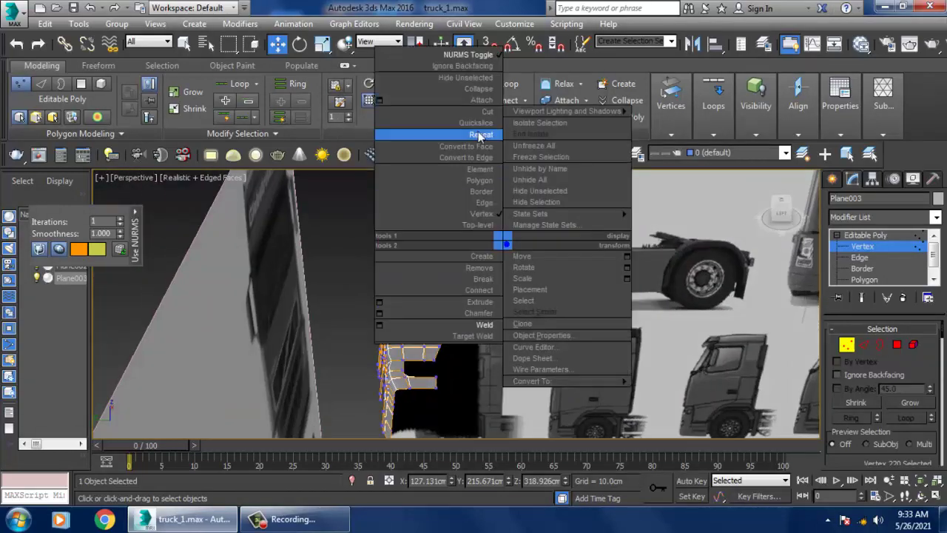
click(462, 66)
- Return from vertex editing to the whole Editable Poly object
scroll(518, 338, down, 5)
mouse_move(519, 338)
alt+middle_down()
mouse_move(592, 328)
mouse_move(653, 375)
mouse_move(620, 373)
mouse_move(635, 264)
mouse_move(703, 226)
mouse_move(680, 239)
mouse_move(683, 253)
mouse_move(650, 314)
mouse_move(586, 328)
mouse_move(603, 338)
mouse_move(671, 331)
mouse_move(684, 279)
mouse_move(659, 318)
mouse_move(634, 274)
mouse_move(649, 295)
alt+middle_up()
click(884, 244)
- Compare the cab shell against the truck side reference in the Left view
key(alt+w)
key(alt+w)
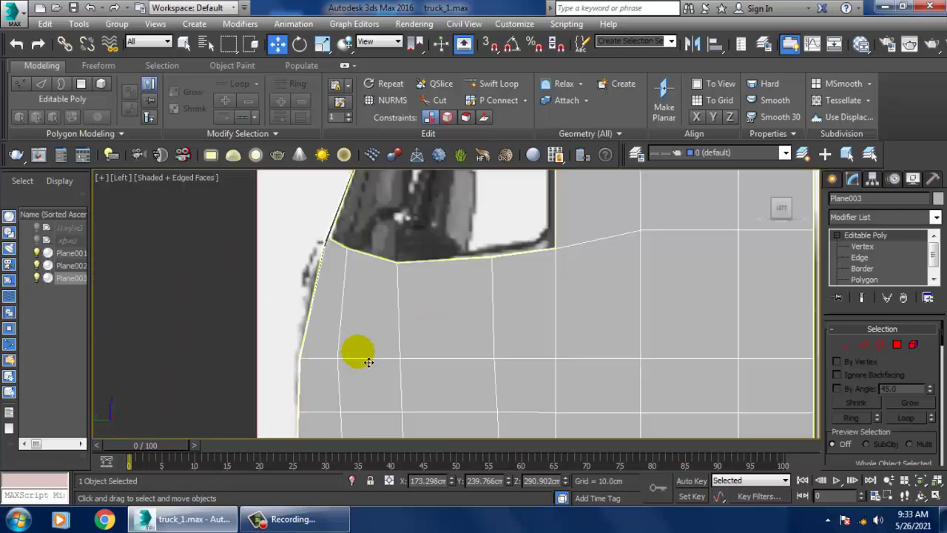
scroll(360, 353, down, 5)
mouse_move(359, 353)
middle_down()
mouse_move(544, 181)
mouse_move(533, 303)
middle_up()
scroll(533, 303, up, 2)
scroll(524, 300, up, 2)
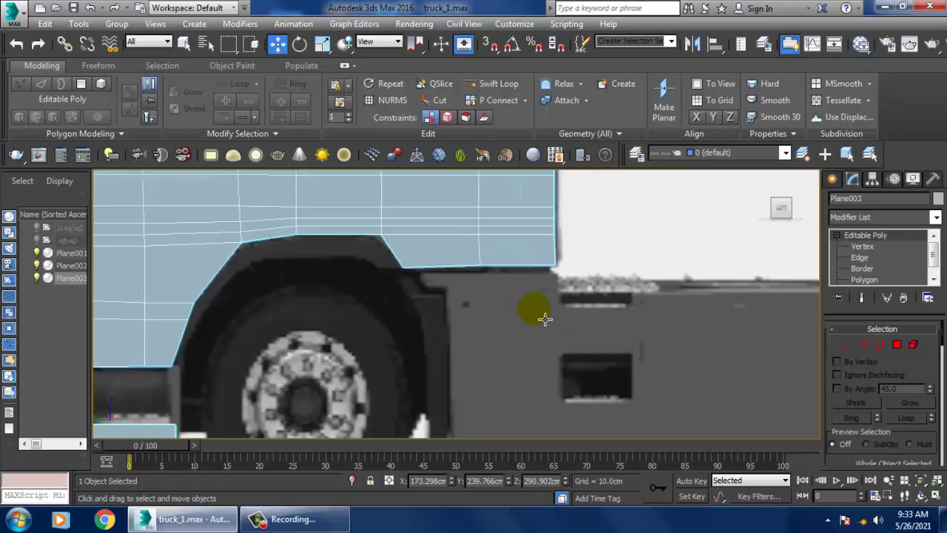
middle_drag(567, 344, 574, 344)
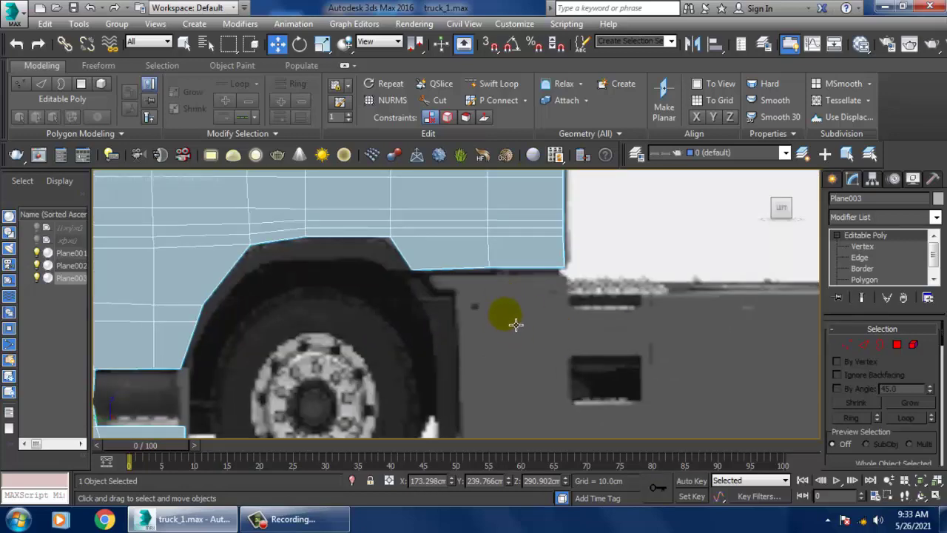
scroll(516, 324, down, 3)
scroll(528, 338, down, 2)
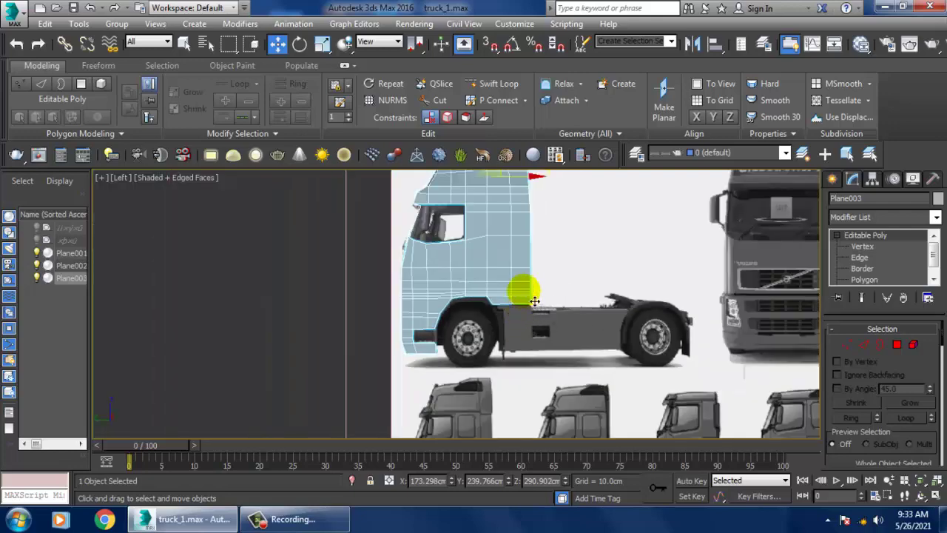
middle_drag(520, 291, 598, 339)
scroll(444, 366, up, 2)
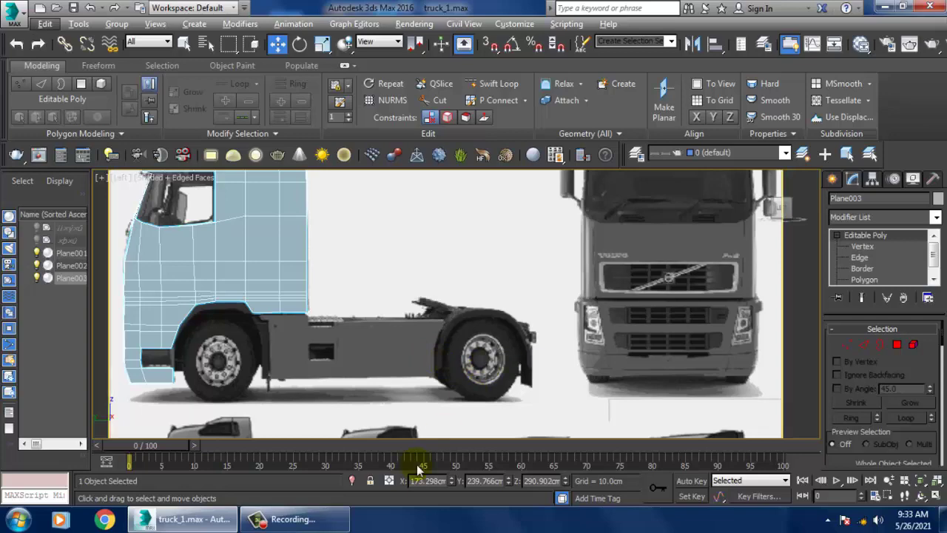
- Check the cab front in the maximized Front view, then switch to Edge level
key(alt+w)
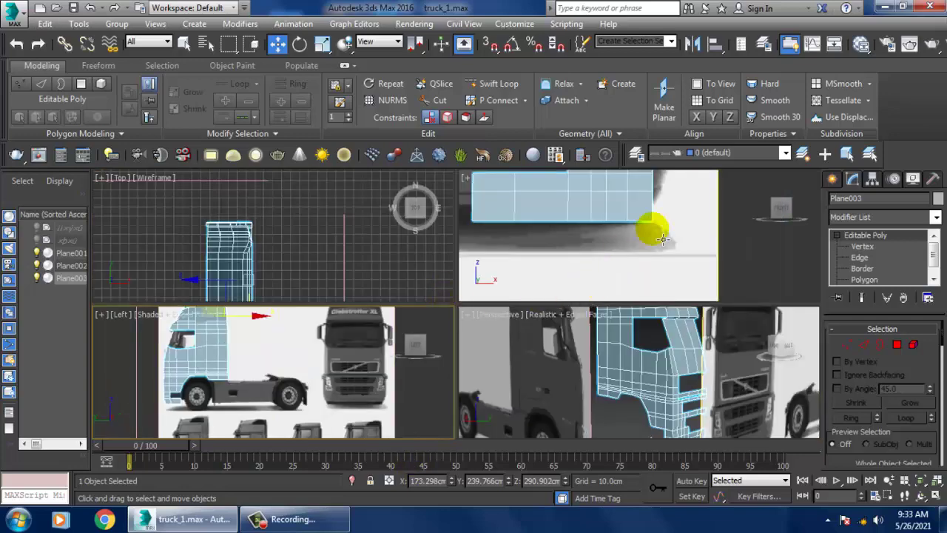
key(alt+w)
scroll(691, 290, down, 3)
middle_drag(661, 366, 661, 403)
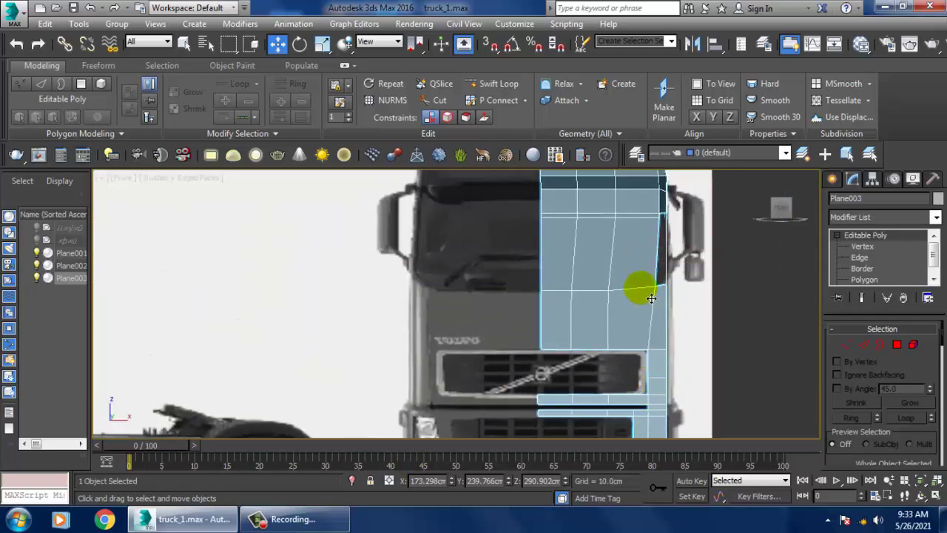
middle_drag(651, 298, 646, 332)
scroll(647, 332, up, 3)
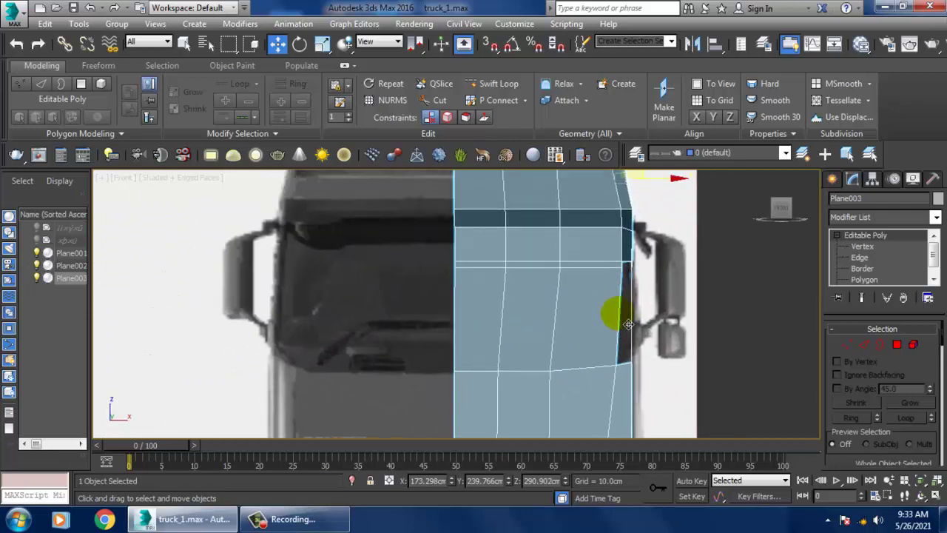
scroll(669, 348, up, 2)
key(2)
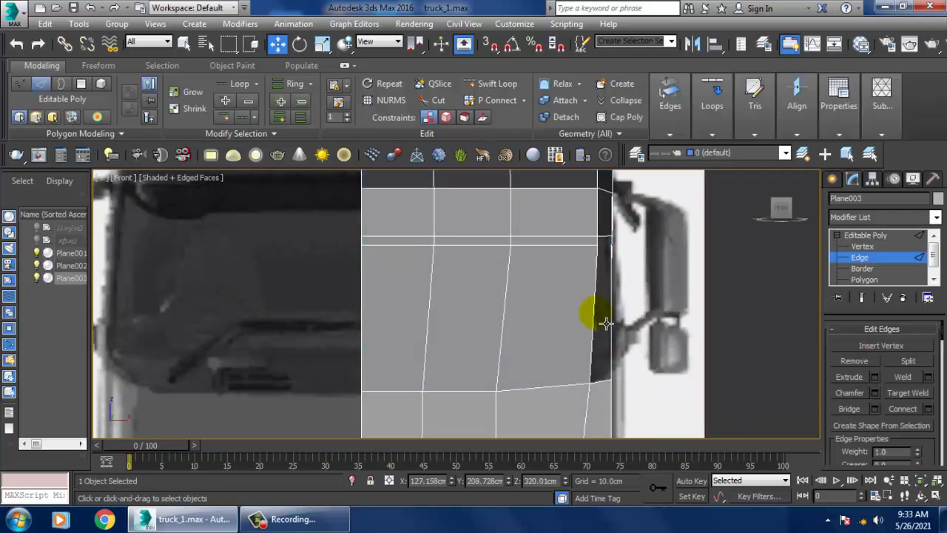
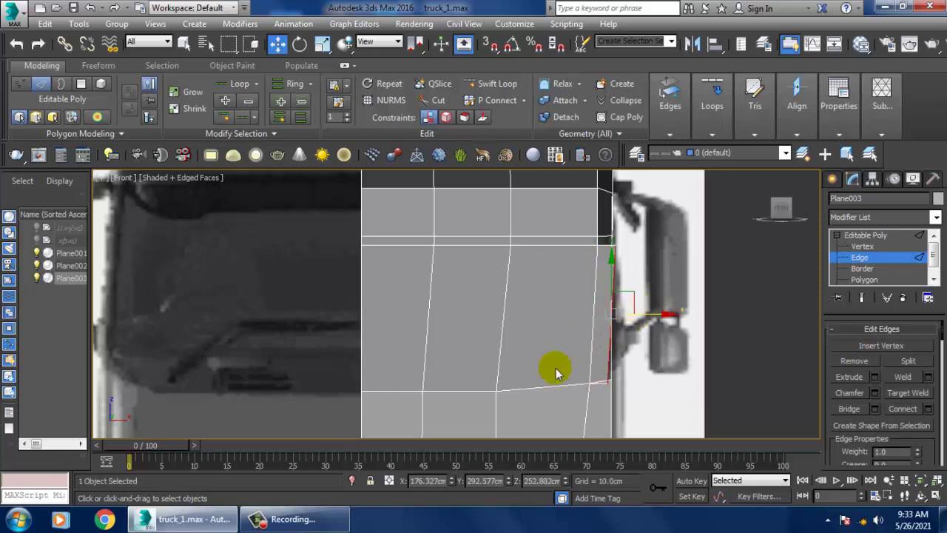
- Shift-drag the selected side edge to extrude a new strip of faces from the cab
key(alt+w)
key(alt+w)
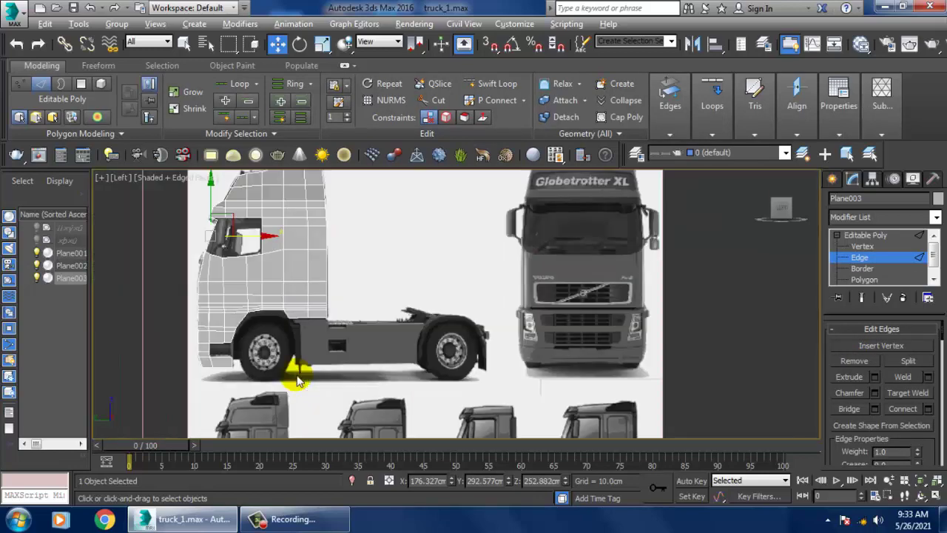
scroll(442, 316, up, 5)
shift+drag(567, 331, 587, 357)
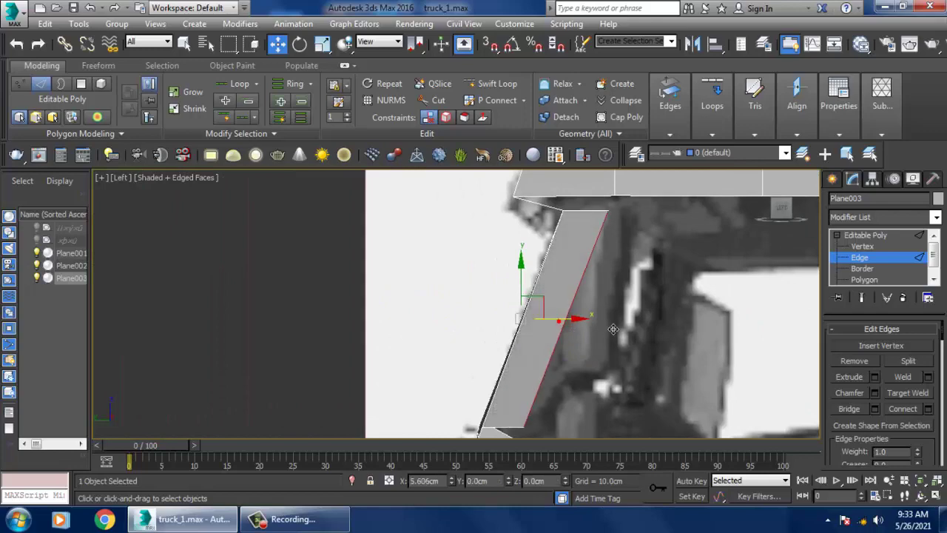
- In a full perspective view from below, select another cab edge and move it to reshape the mesh
key(alt+w)
key(alt+w)
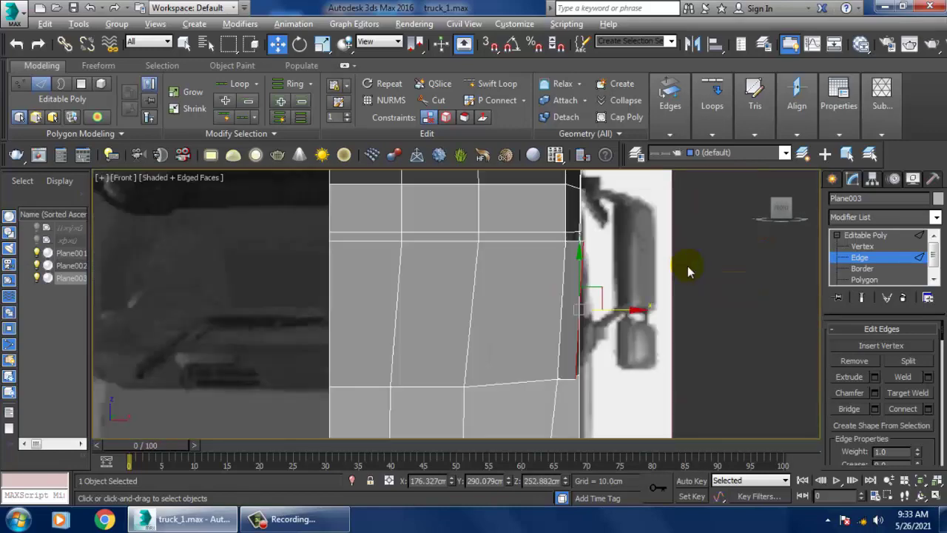
key(alt+w)
key(alt+w)
key(z)
scroll(716, 374, down, 3)
scroll(604, 356, down, 3)
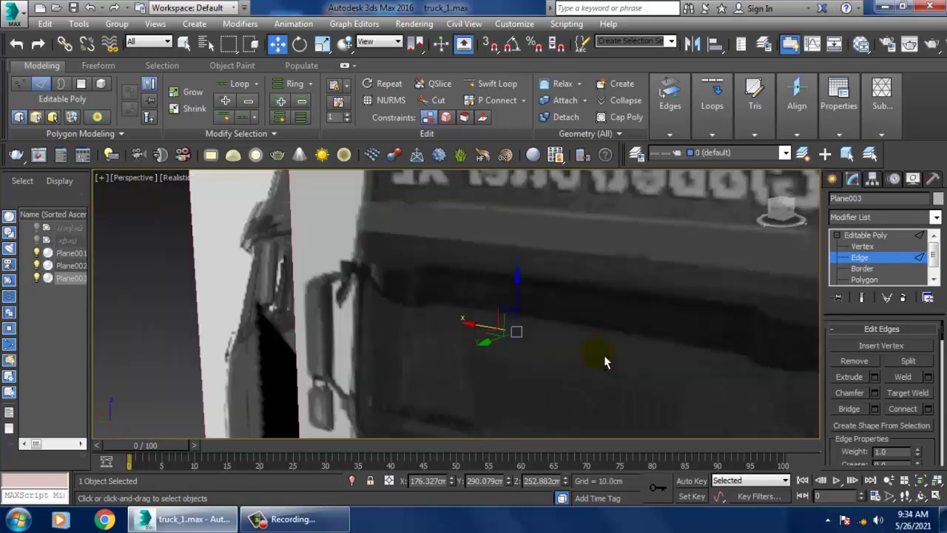
scroll(592, 352, down, 3)
scroll(586, 351, down, 2)
mouse_move(585, 351)
alt+middle_down()
mouse_move(575, 275)
mouse_move(555, 289)
mouse_move(525, 275)
mouse_move(537, 257)
mouse_move(516, 347)
alt+middle_up()
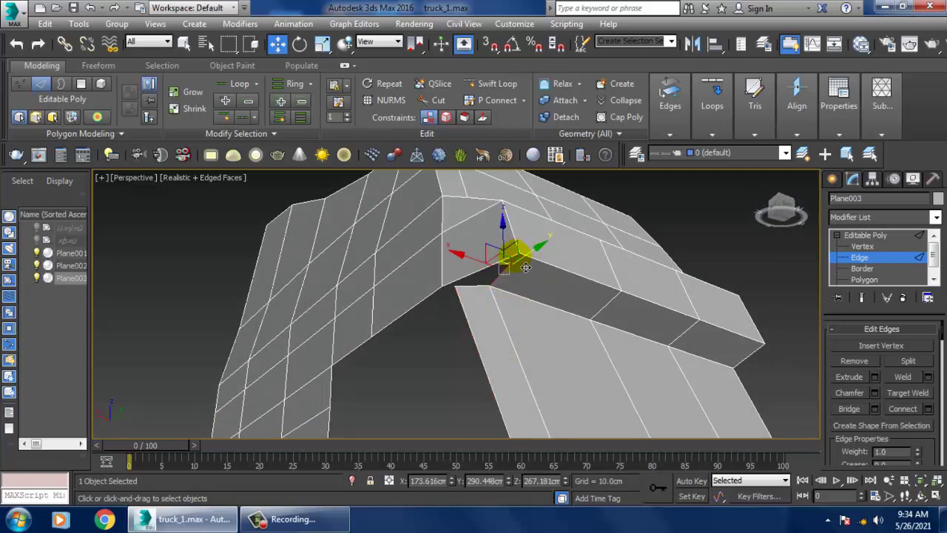
click(476, 265)
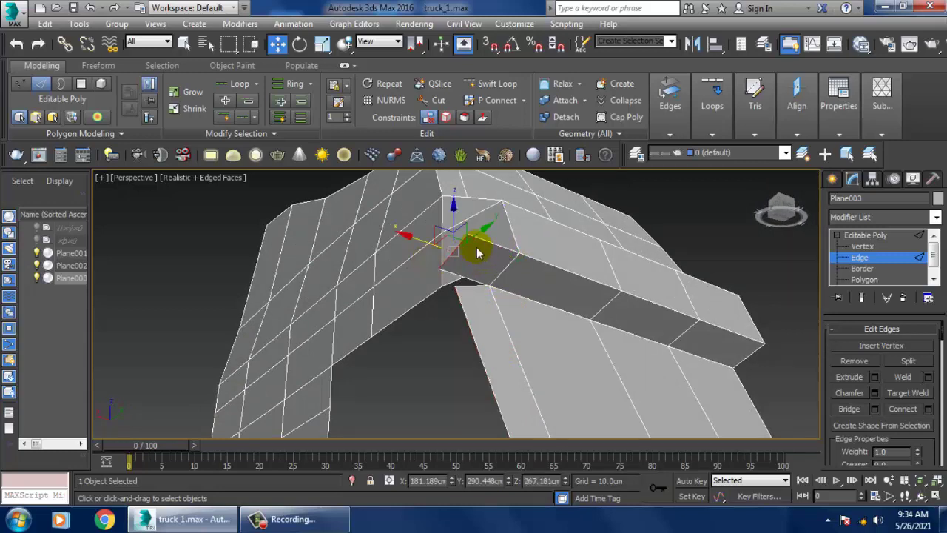
drag(488, 243, 464, 277)
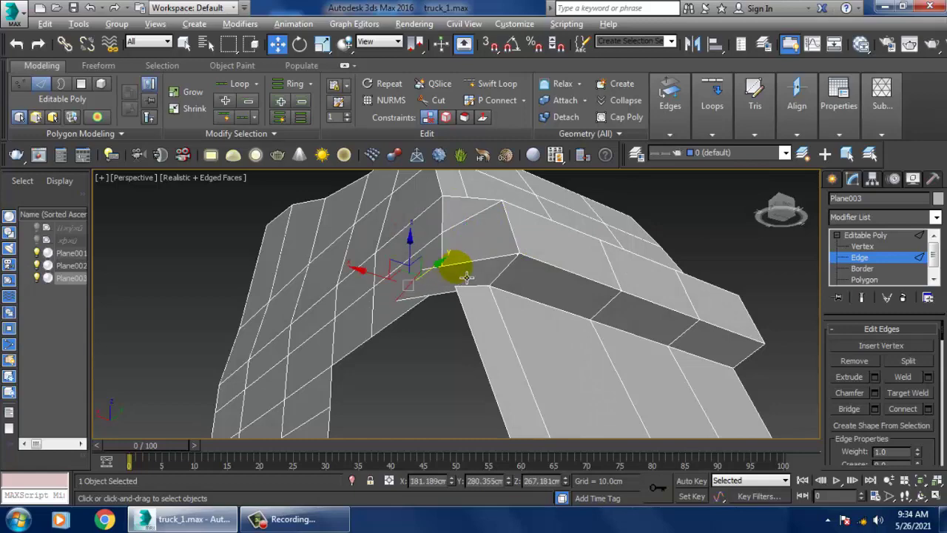
alt+middle_drag(466, 277, 464, 280)
- Target-weld the first loose corner vertex of the new strip onto its neighbouring cab vertex
right_click(465, 279)
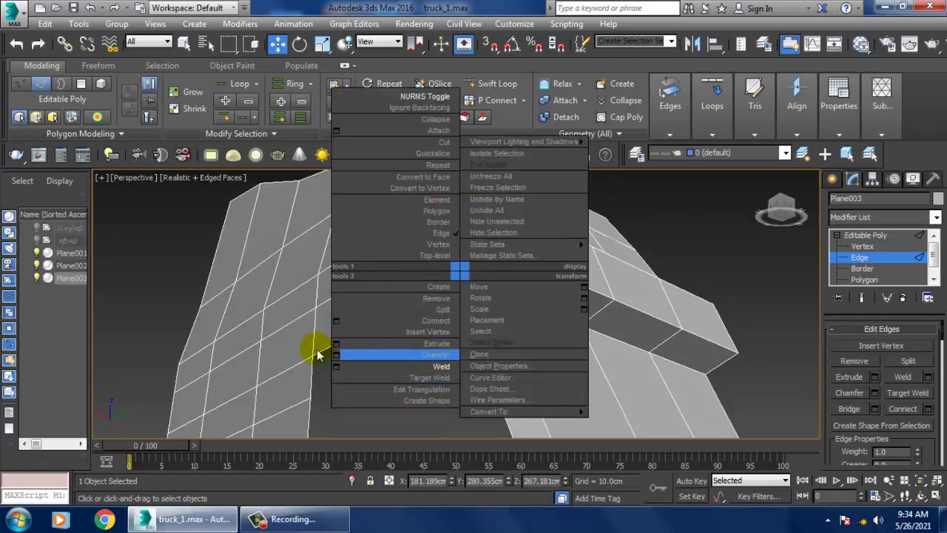
click(352, 435)
key(1)
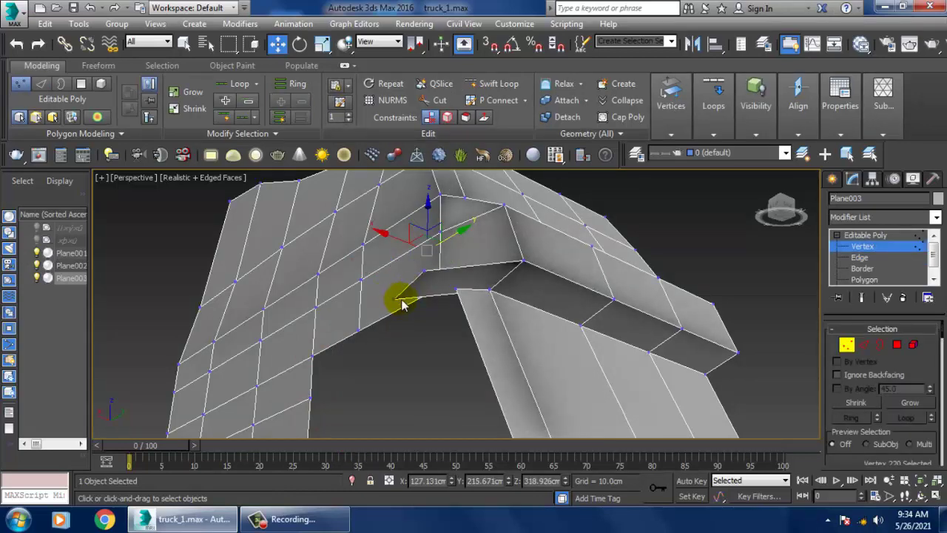
right_click(406, 309)
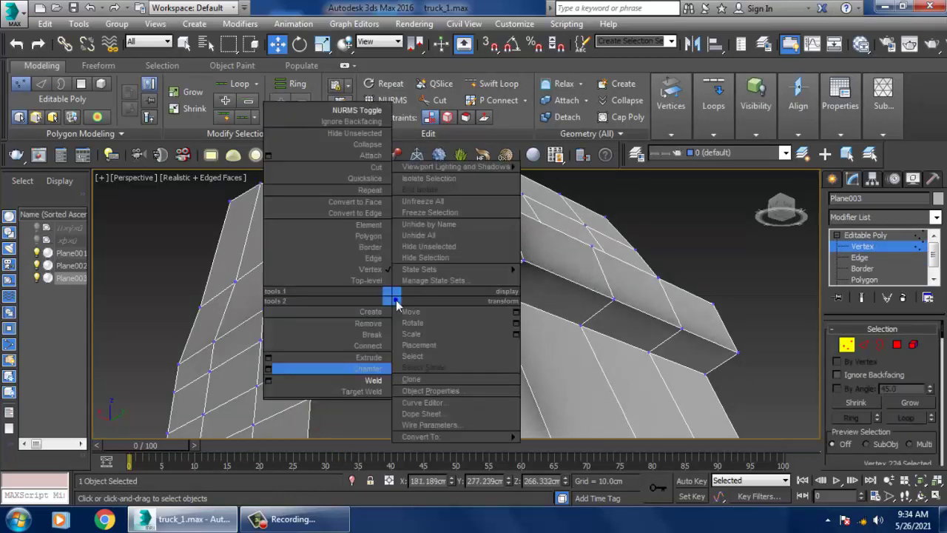
click(384, 395)
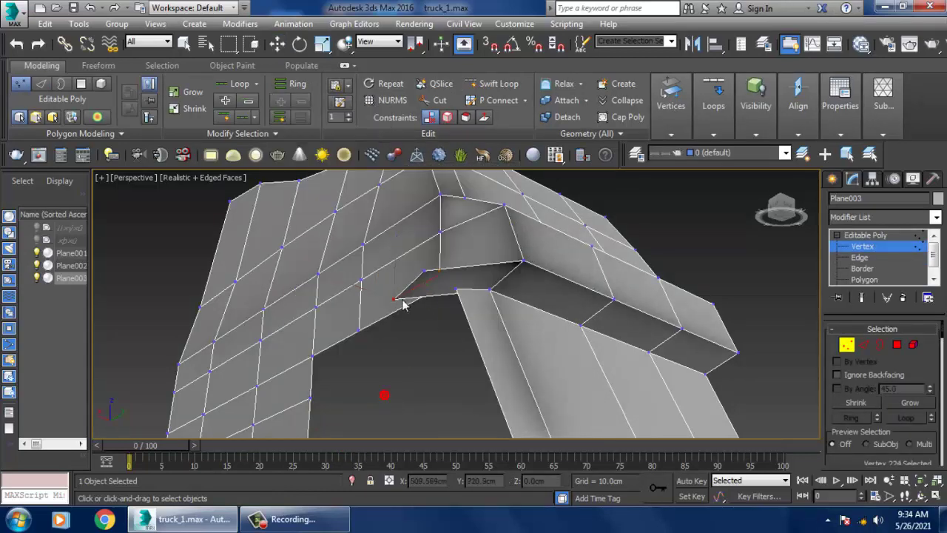
click(462, 295)
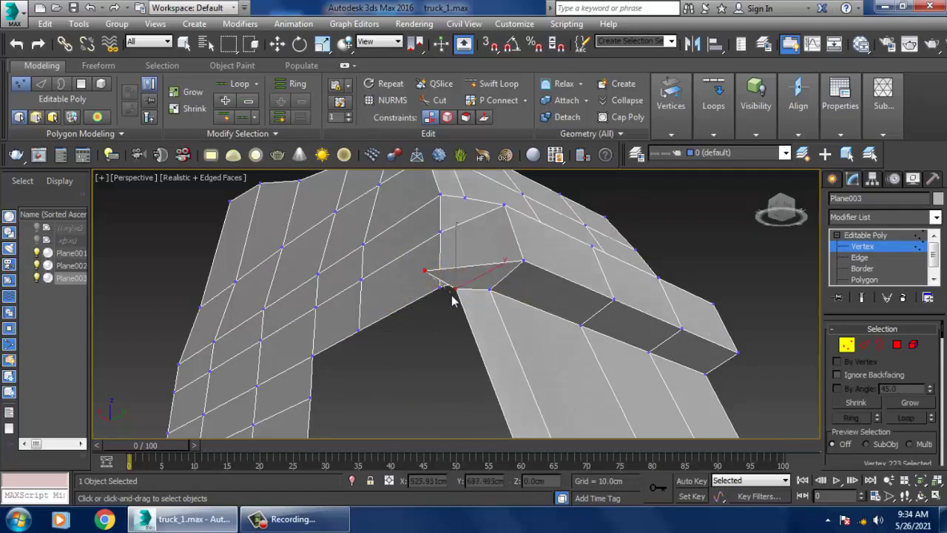
mouse_move(501, 303)
alt+middle_down()
mouse_move(418, 363)
mouse_move(542, 359)
mouse_move(528, 389)
mouse_move(564, 376)
mouse_move(546, 341)
mouse_move(535, 376)
mouse_move(570, 366)
mouse_move(541, 308)
mouse_move(613, 342)
mouse_move(571, 296)
mouse_move(575, 268)
mouse_move(546, 329)
mouse_move(519, 353)
mouse_move(518, 343)
mouse_move(444, 296)
mouse_move(443, 316)
alt+middle_up()
- Check the edge along the opening, then target-weld the second loose vertex onto its neighbour
key(2)
key(w)
click(564, 368)
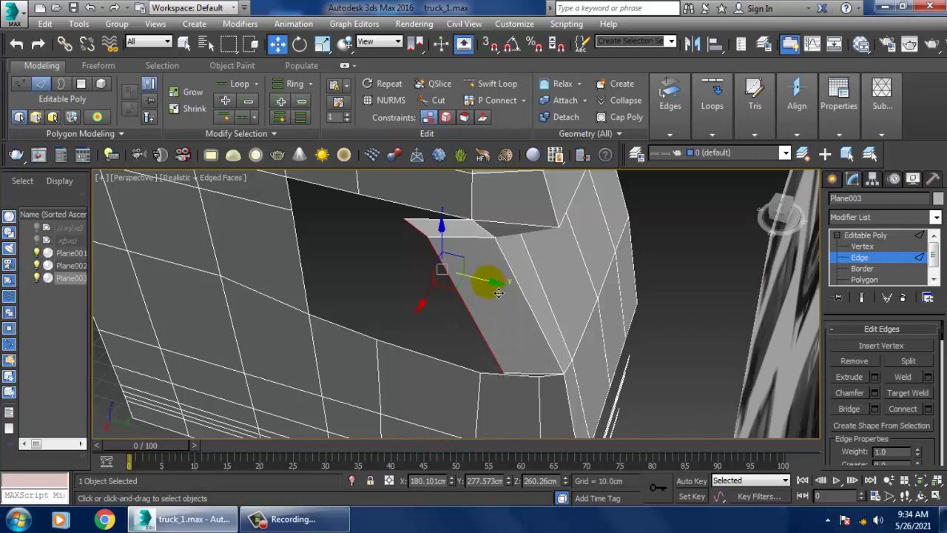
mouse_move(499, 293)
alt+middle_down()
mouse_move(514, 268)
mouse_move(508, 249)
mouse_move(516, 302)
alt+middle_up()
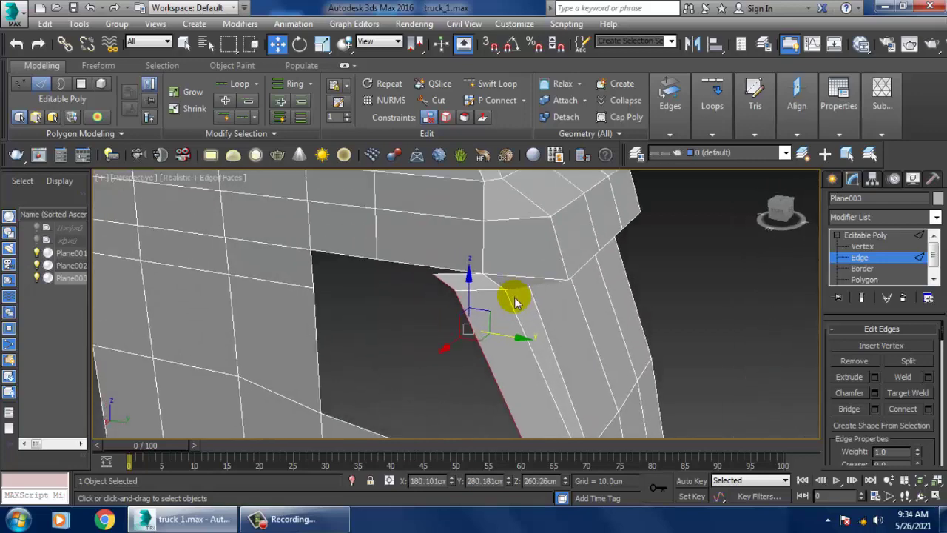
scroll(516, 302, down, 5)
scroll(508, 291, up, 5)
key(1)
scroll(524, 359, up, 3)
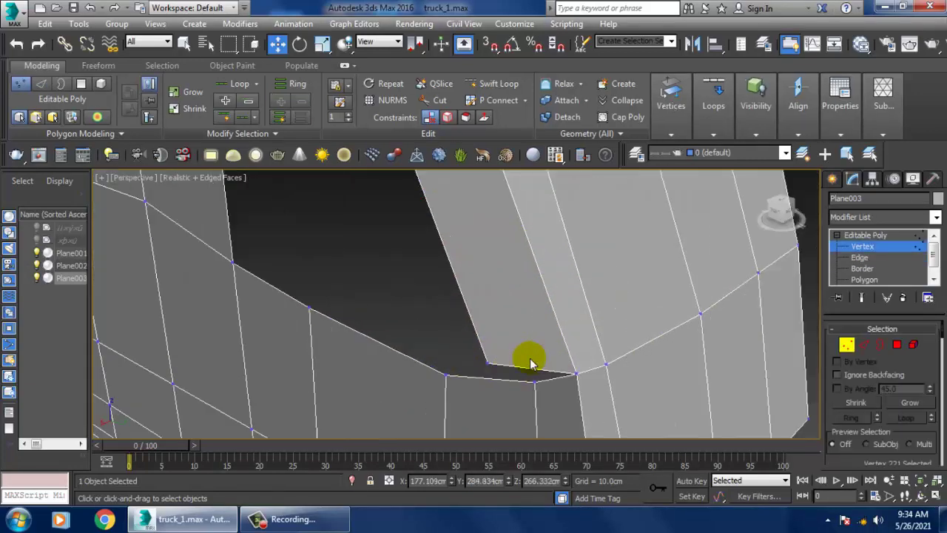
alt+middle_drag(530, 362, 479, 364)
right_click(491, 364)
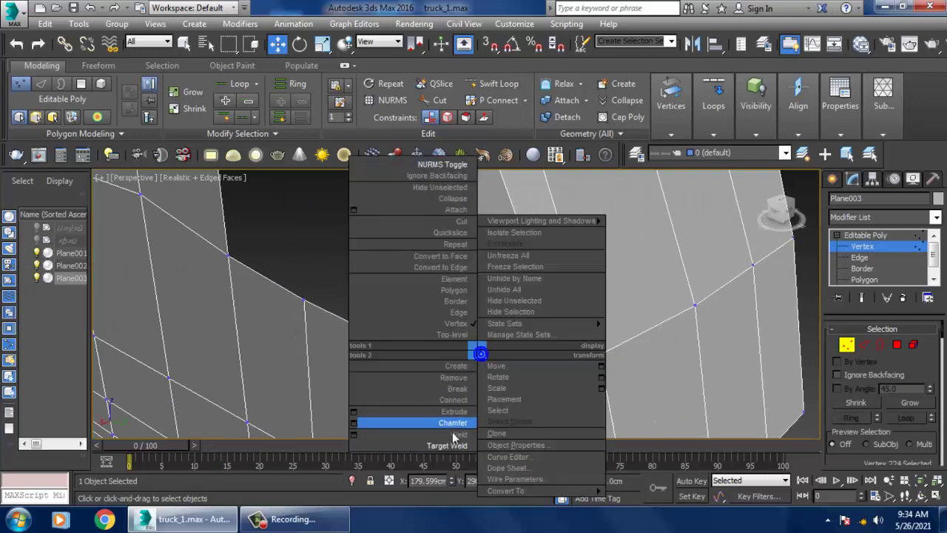
click(451, 444)
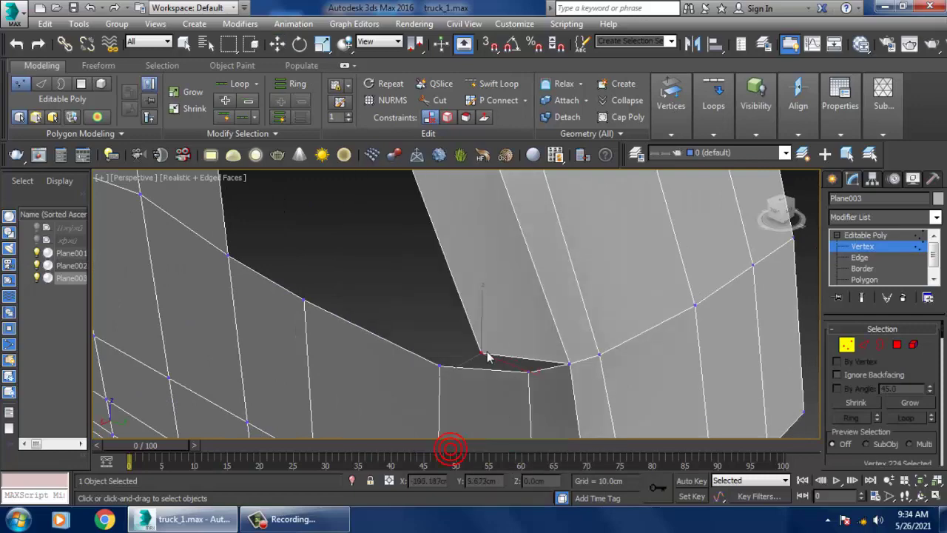
click(530, 373)
mouse_move(536, 380)
alt+middle_down()
mouse_move(539, 356)
mouse_move(556, 361)
mouse_move(528, 331)
alt+middle_up()
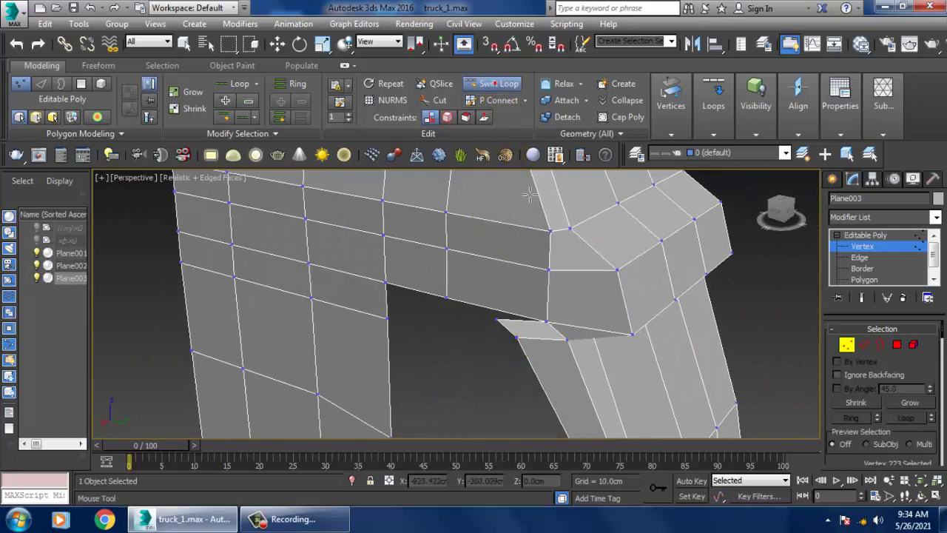
- Frame the hole in the cab's side opening, with Target Weld started on a vertex
alt+middle_drag(506, 236, 528, 254)
scroll(528, 254, up, 5)
scroll(497, 321, down, 5)
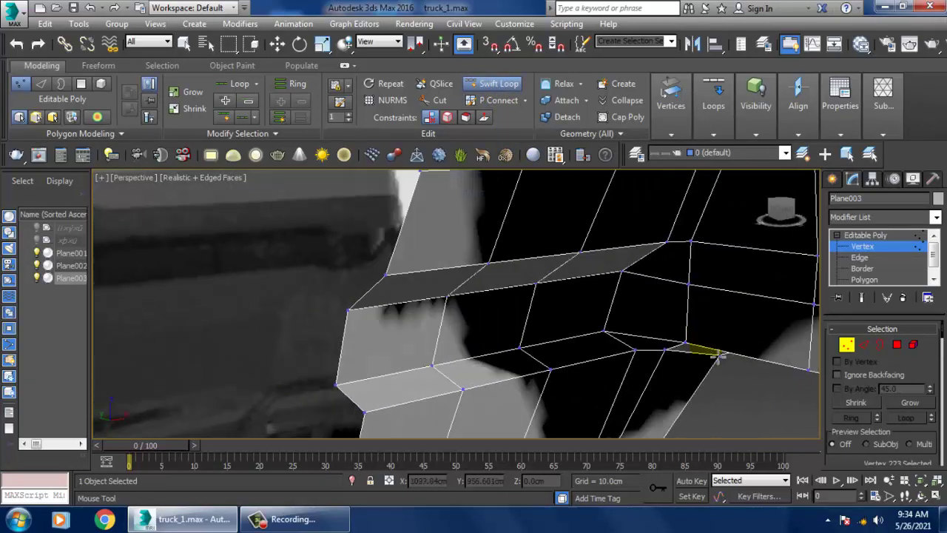
mouse_move(698, 356)
middle_down()
mouse_move(693, 335)
mouse_move(677, 329)
middle_up()
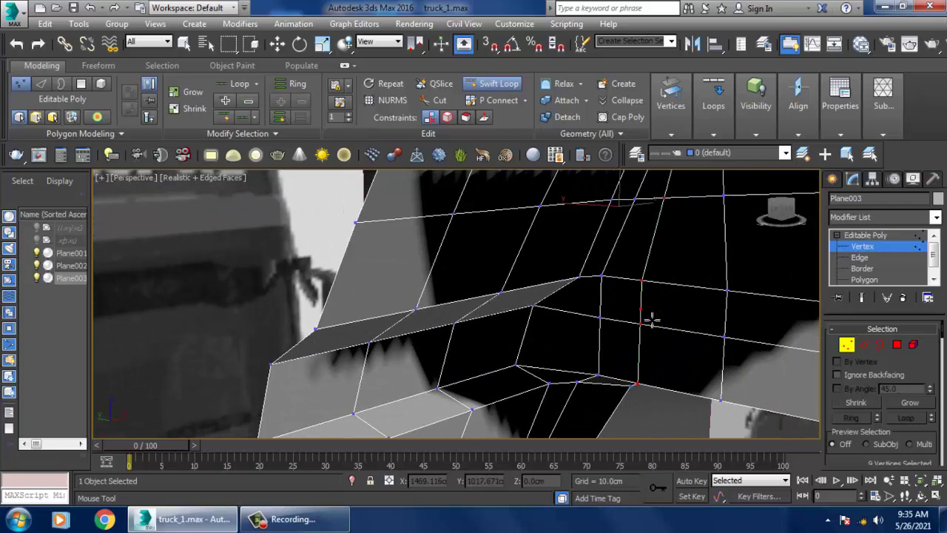
scroll(529, 334, up, 5)
key(w)
mouse_move(529, 334)
alt+middle_down()
mouse_move(639, 387)
mouse_move(654, 332)
alt+middle_up()
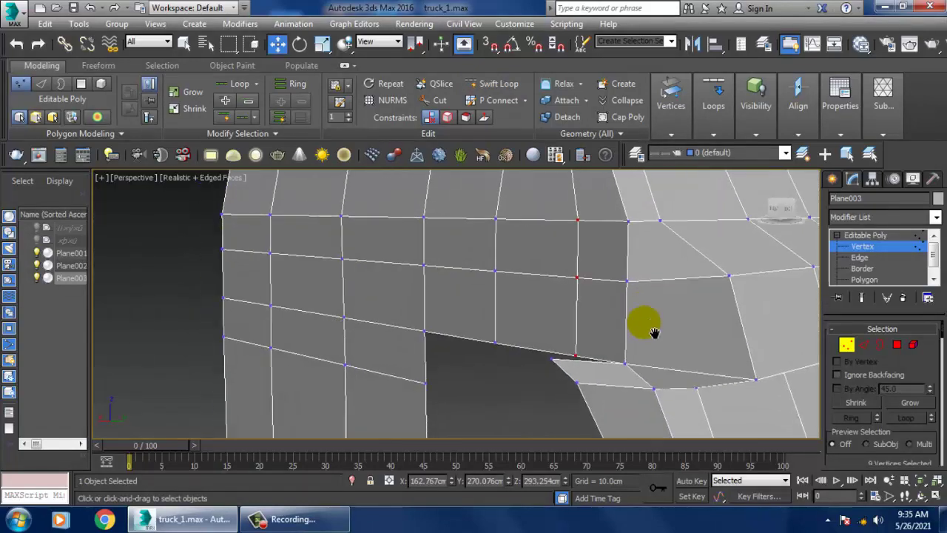
right_click(563, 370)
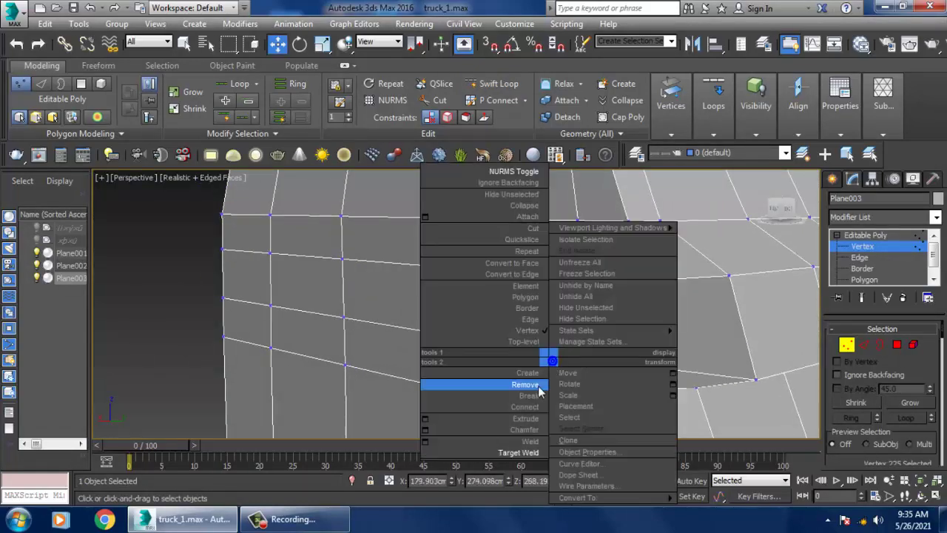
click(511, 450)
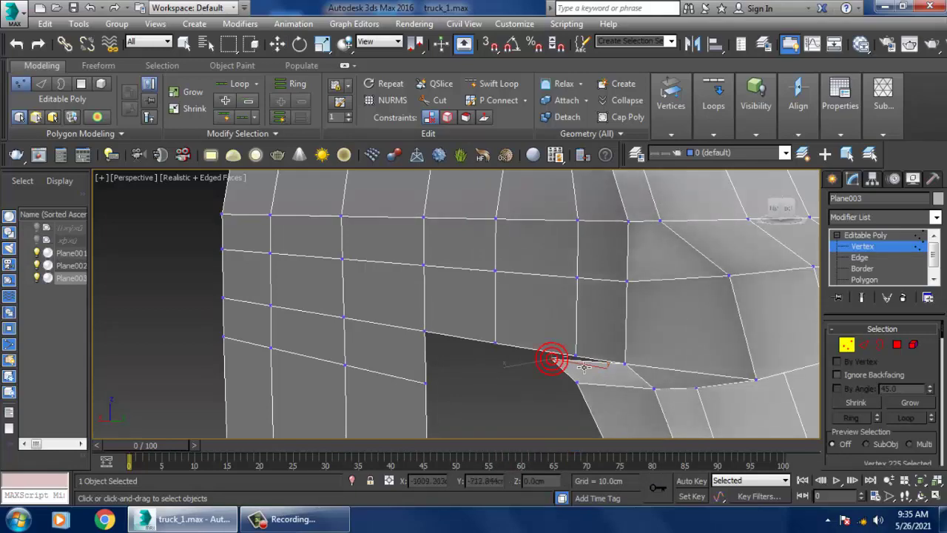
scroll(584, 368, down, 5)
mouse_move(584, 367)
alt+middle_down()
mouse_move(588, 380)
mouse_move(534, 309)
alt+middle_up()
scroll(588, 380, up, 6)
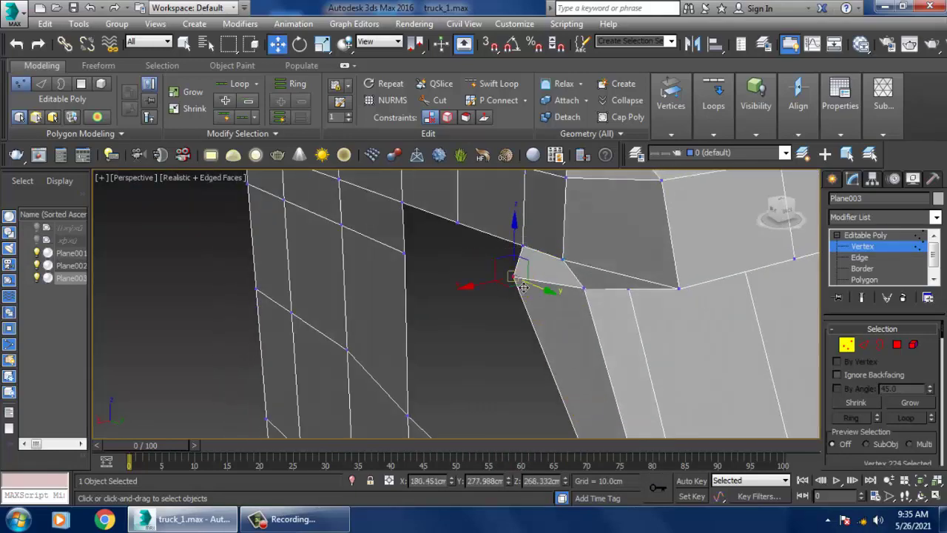
scroll(503, 292, down, 4)
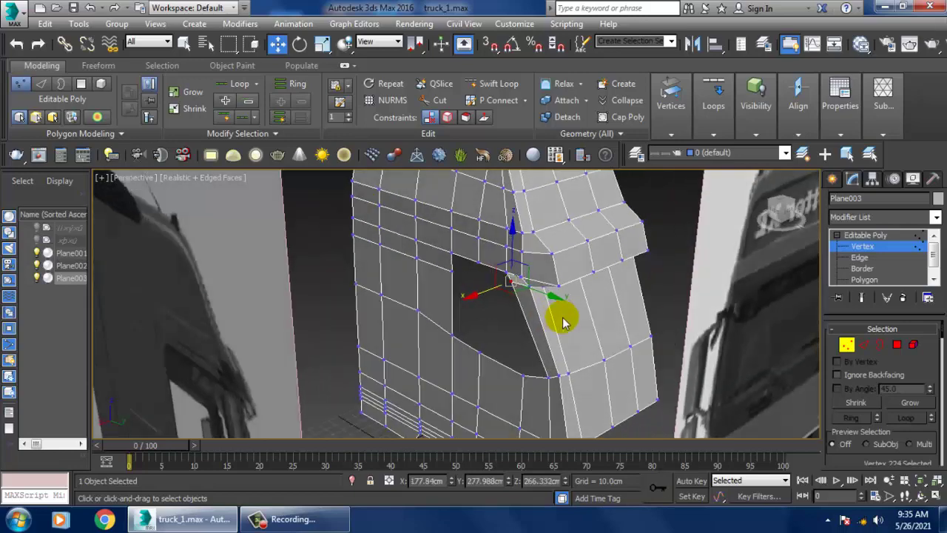
mouse_move(567, 317)
alt+middle_down()
mouse_move(540, 266)
mouse_move(548, 236)
mouse_move(577, 296)
alt+middle_up()
scroll(559, 316, up, 3)
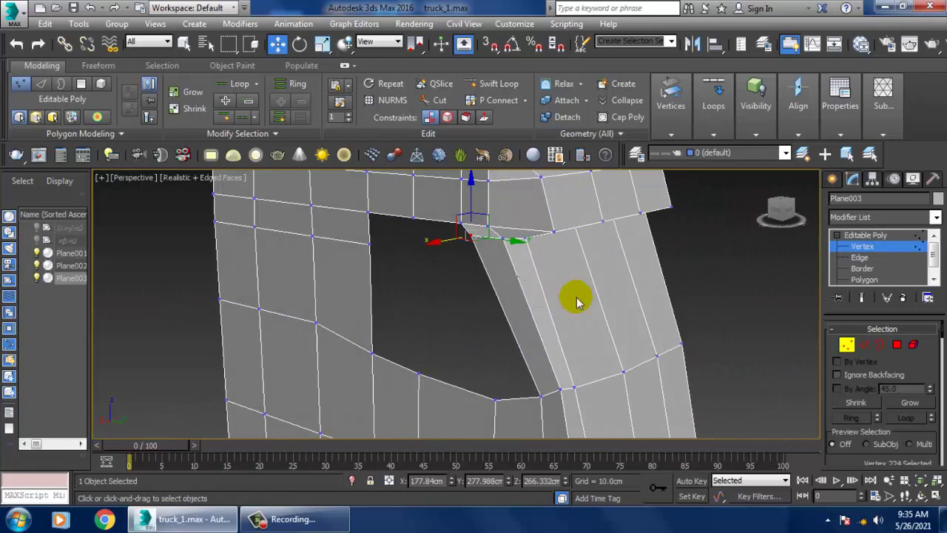
- Select the open border loop around the hole in the side panel
click(864, 346)
click(460, 231)
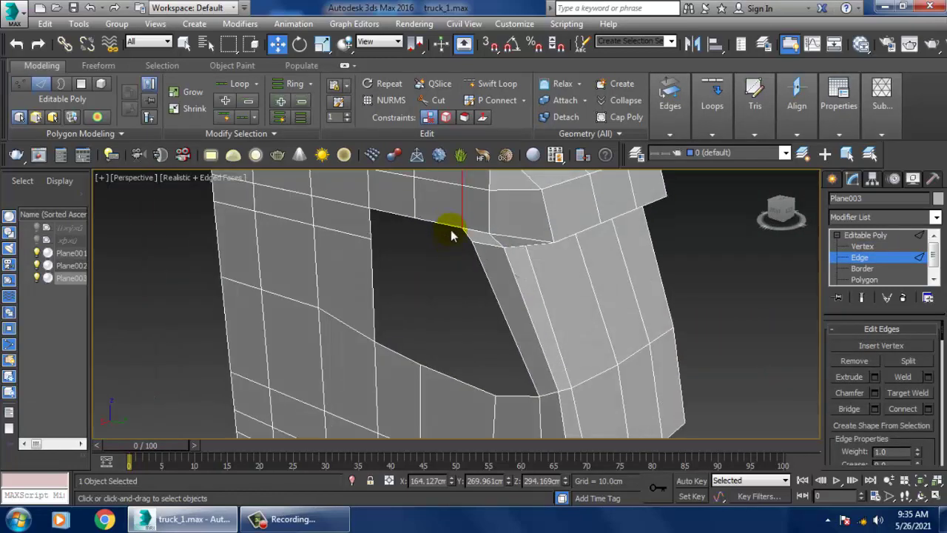
mouse_move(459, 234)
alt+middle_down()
mouse_move(508, 230)
mouse_move(499, 212)
mouse_move(580, 254)
mouse_move(530, 244)
alt+middle_up()
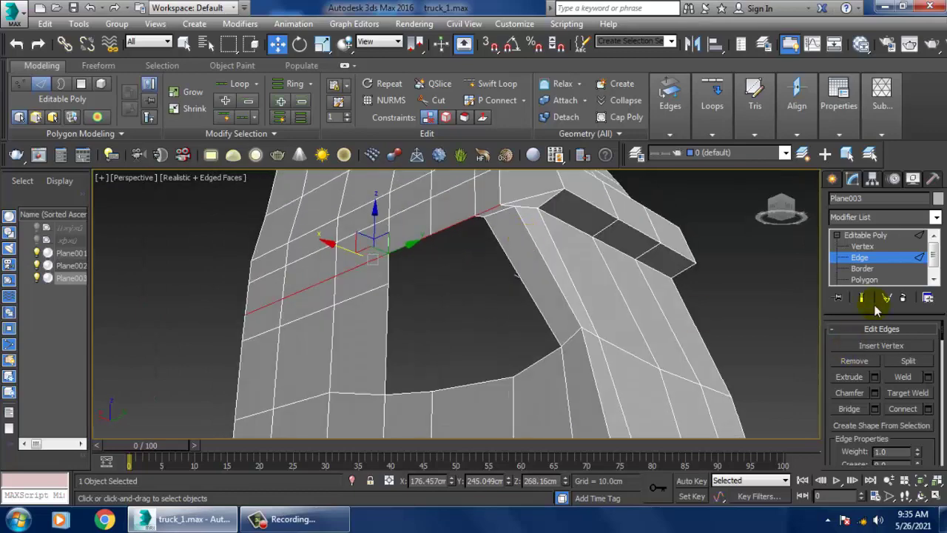
click(863, 269)
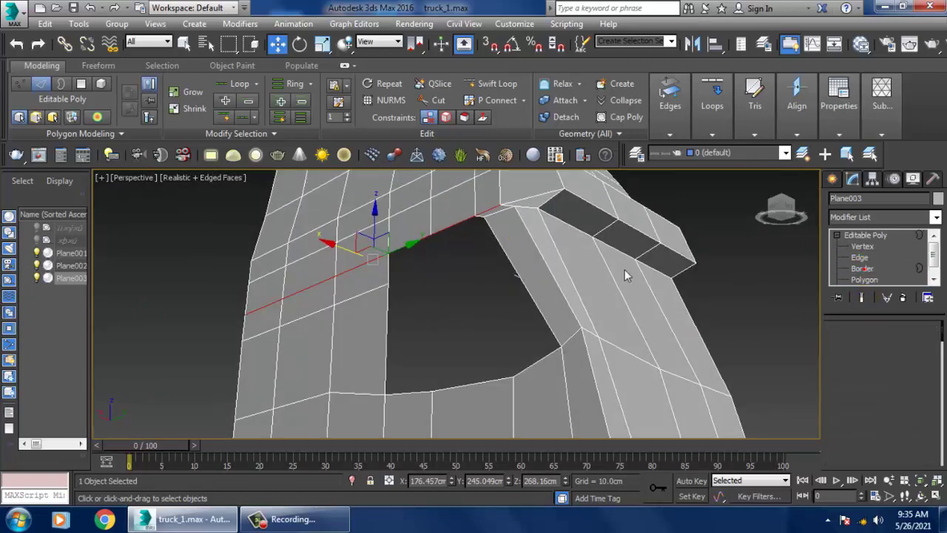
click(518, 268)
mouse_move(524, 277)
alt+middle_down()
mouse_move(571, 286)
mouse_move(598, 316)
alt+middle_up()
- Apply quad-menu vertex commands to two vertices at the panel corner
key(1)
scroll(539, 275, up, 3)
scroll(535, 303, up, 2)
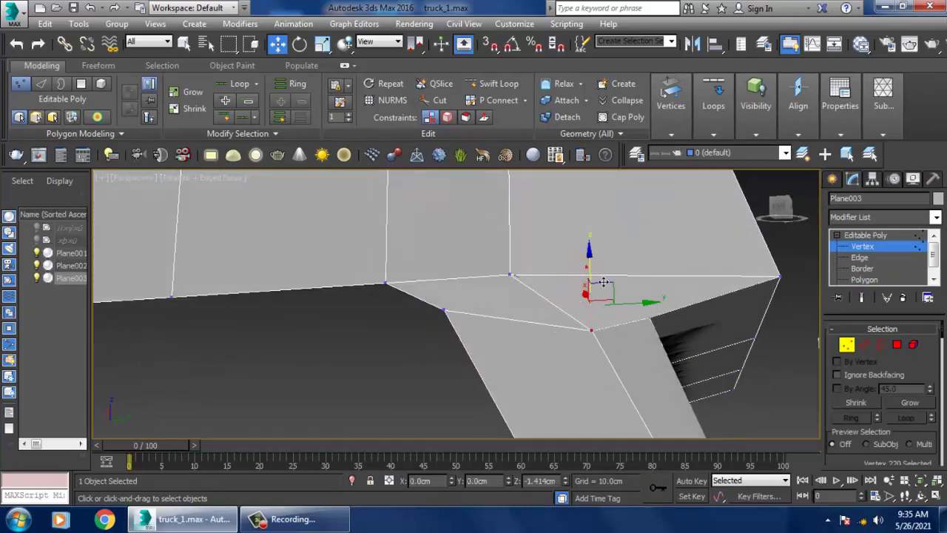
mouse_move(500, 268)
alt+middle_down()
mouse_move(518, 296)
mouse_move(316, 294)
alt+middle_up()
click(509, 274)
right_click(491, 261)
click(481, 333)
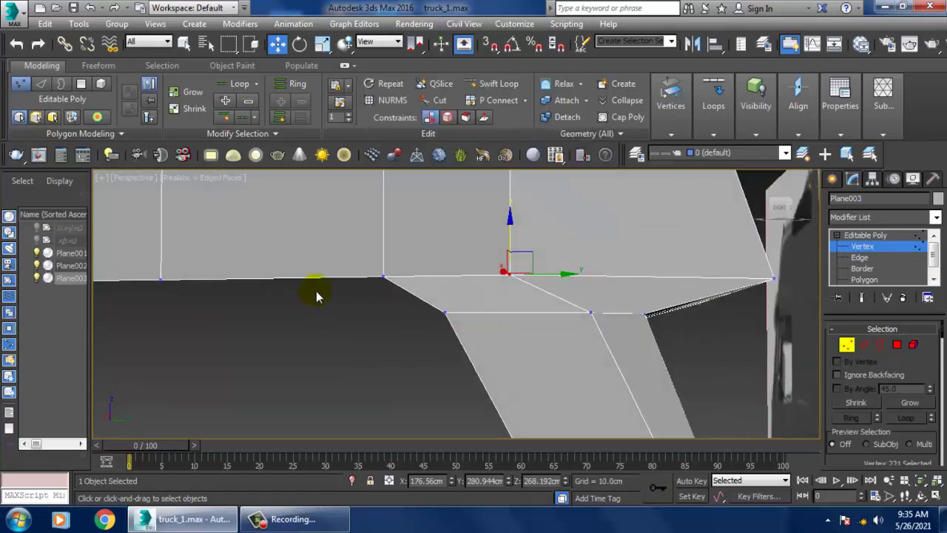
drag(407, 304, 407, 303)
right_click(376, 271)
click(363, 361)
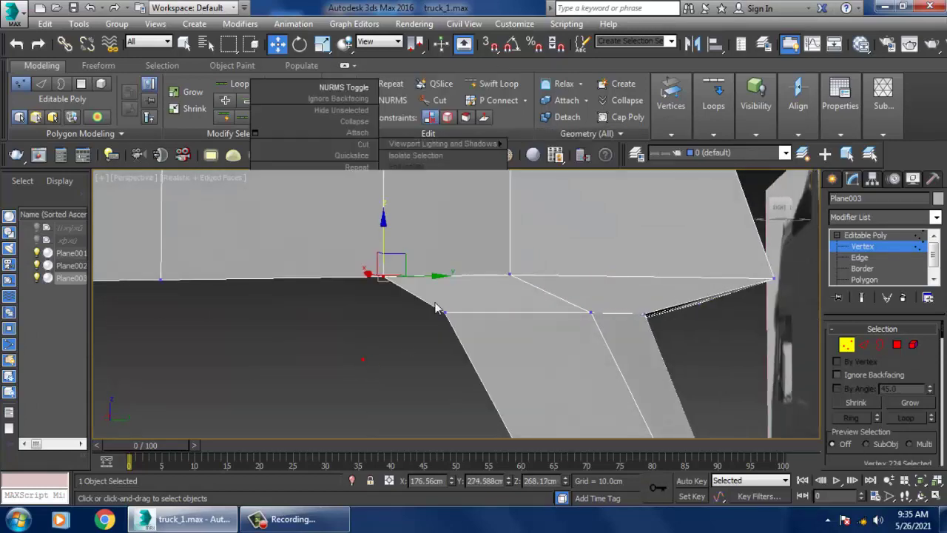
- Extend the edge at the hole's top-left corner into a new face across the gap
mouse_move(433, 302)
alt+middle_down()
mouse_move(439, 314)
mouse_move(531, 275)
alt+middle_up()
scroll(440, 315, down, 5)
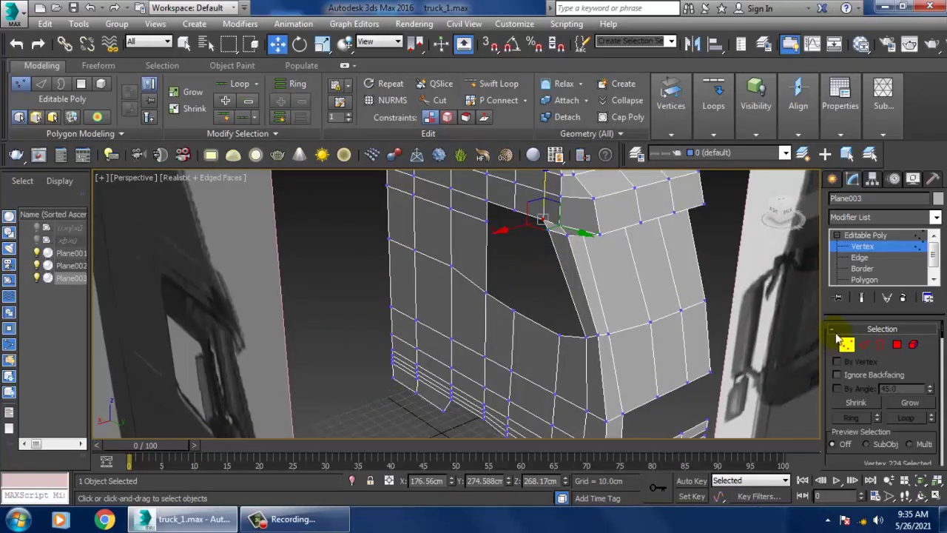
click(867, 347)
scroll(639, 318, up, 3)
middle_drag(614, 310, 619, 314)
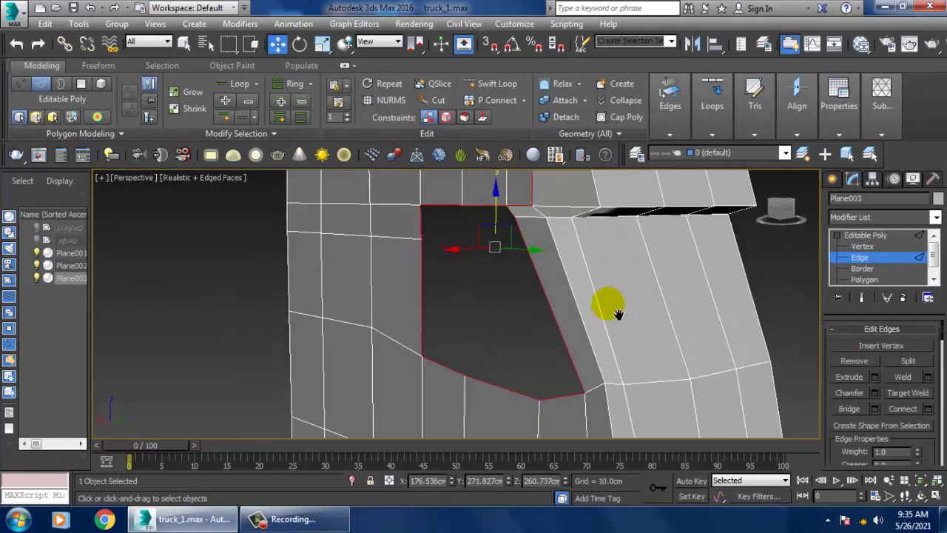
click(511, 86)
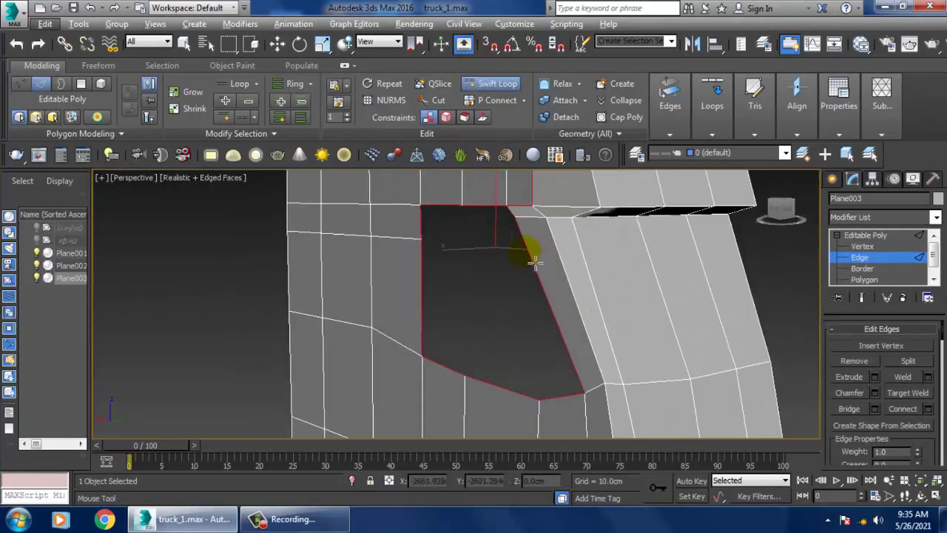
alt+middle_drag(533, 254, 757, 254)
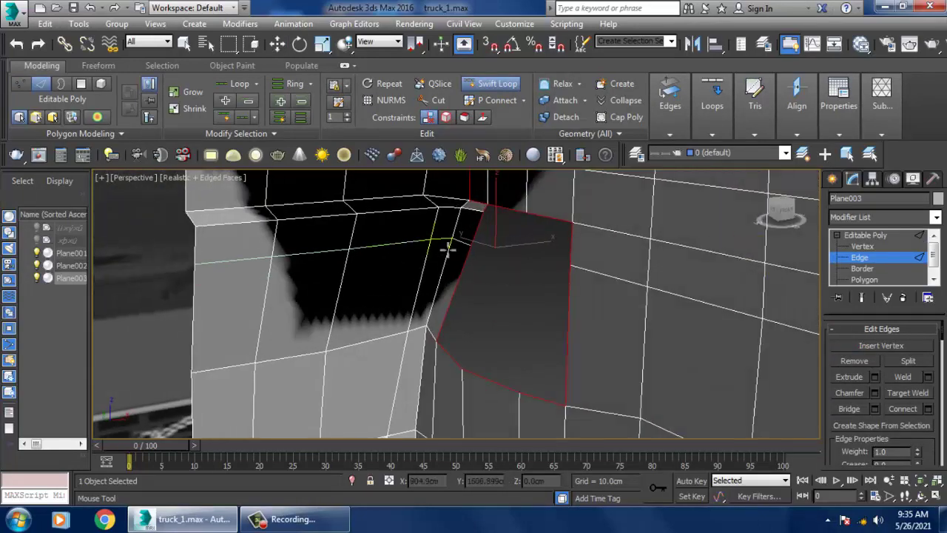
mouse_move(651, 236)
alt+middle_down()
mouse_move(391, 218)
mouse_move(437, 212)
alt+middle_up()
click(440, 222)
alt+middle_drag(562, 241, 562, 244)
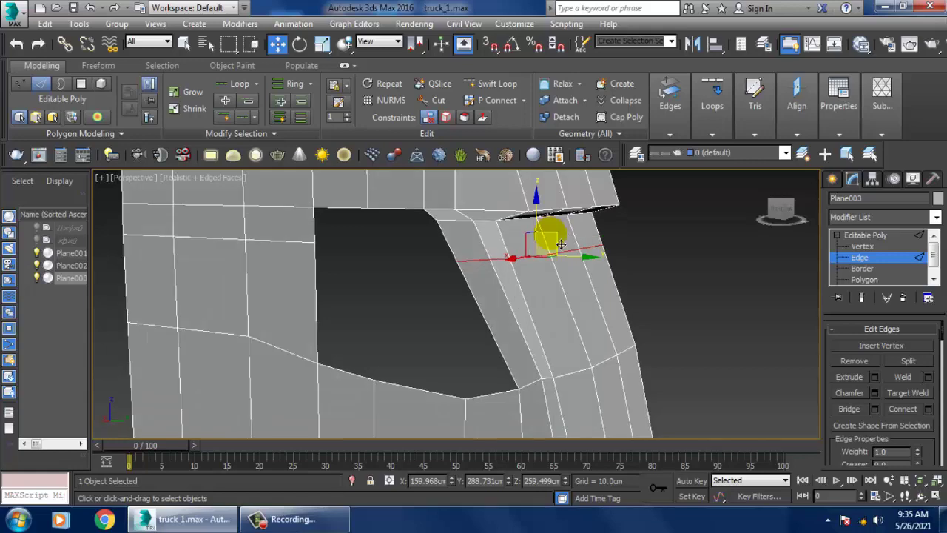
mouse_move(620, 249)
alt+middle_down()
mouse_move(544, 232)
mouse_move(499, 112)
mouse_move(518, 281)
mouse_move(469, 264)
mouse_move(641, 362)
alt+middle_up()
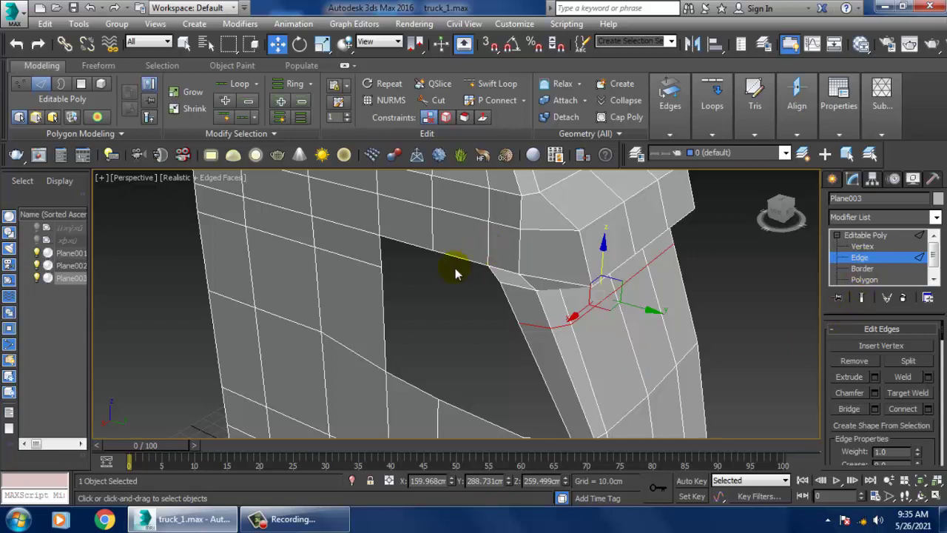
click(386, 263)
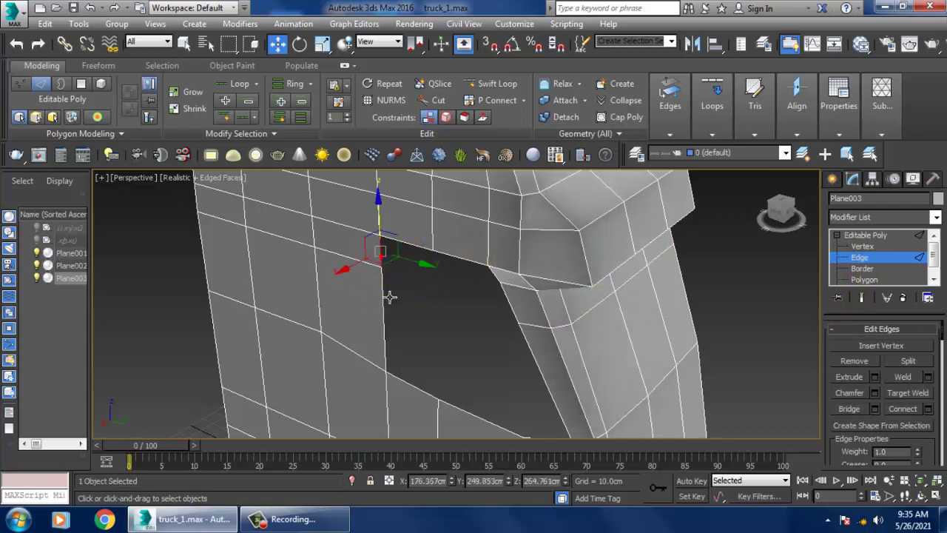
shift+drag(423, 309, 524, 328)
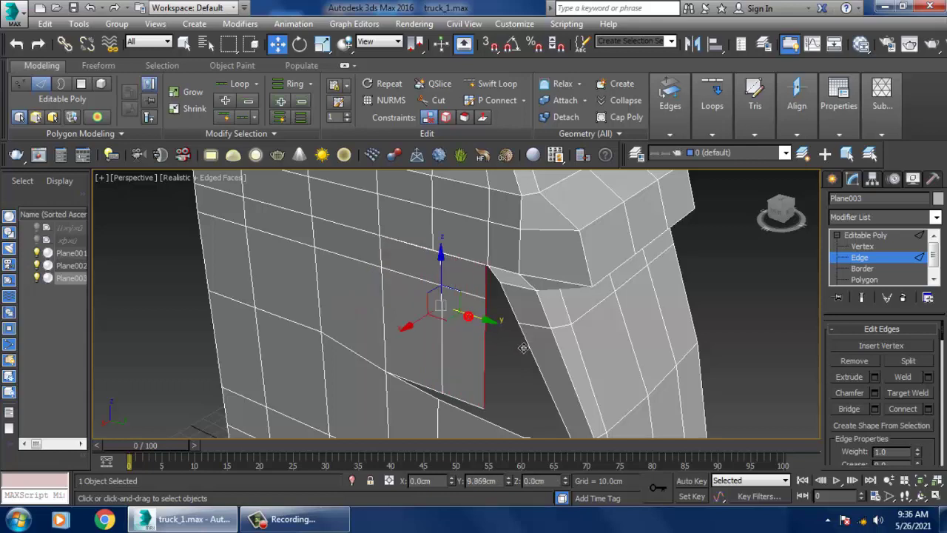
- Weld the vertex beside the new face and the two overlapping bottom vertices together
key(1)
click(403, 249)
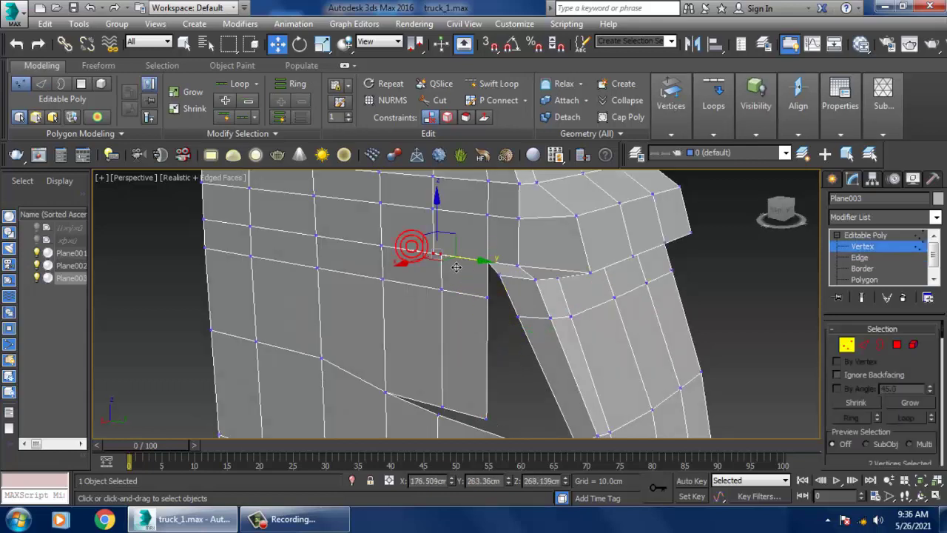
right_click(436, 249)
click(422, 332)
drag(427, 393, 455, 431)
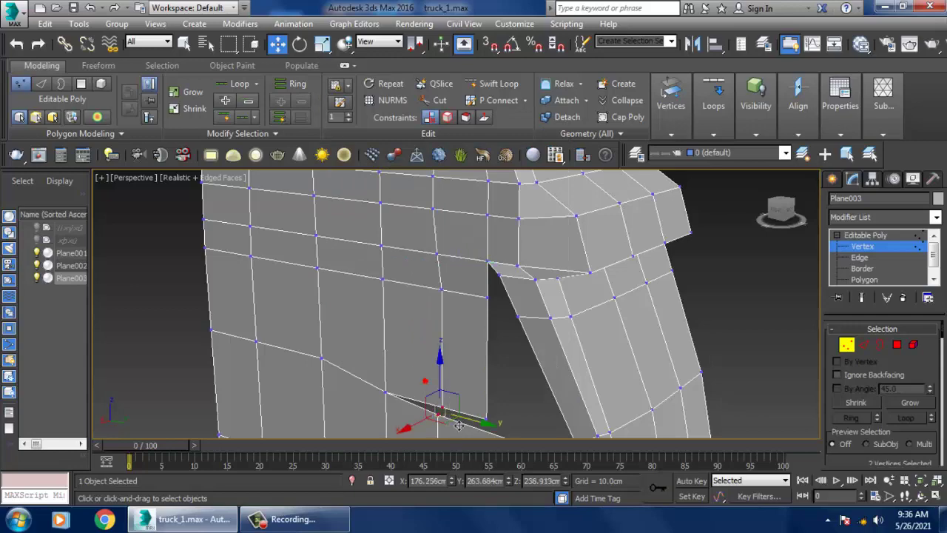
right_click(441, 360)
click(420, 447)
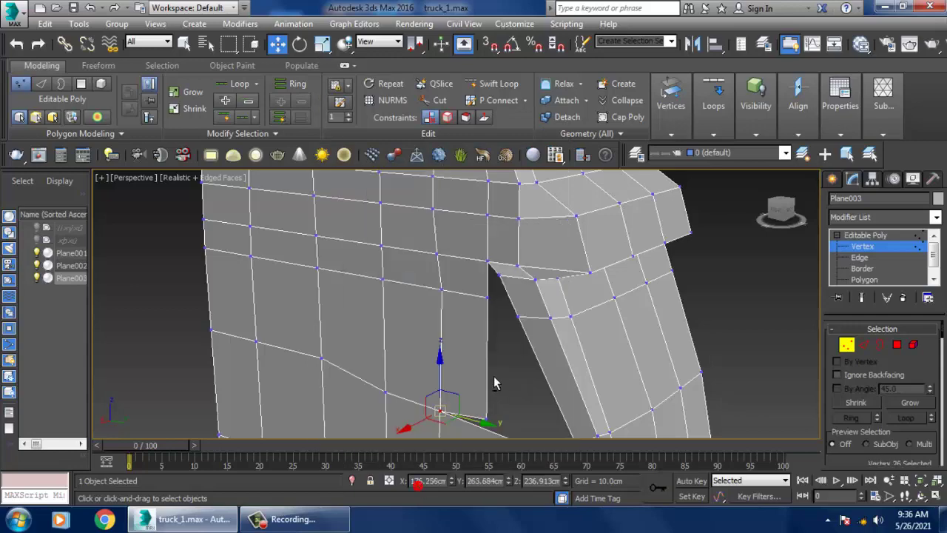
scroll(465, 317, up, 3)
scroll(461, 333, up, 2)
scroll(489, 352, up, 3)
scroll(498, 361, up, 1)
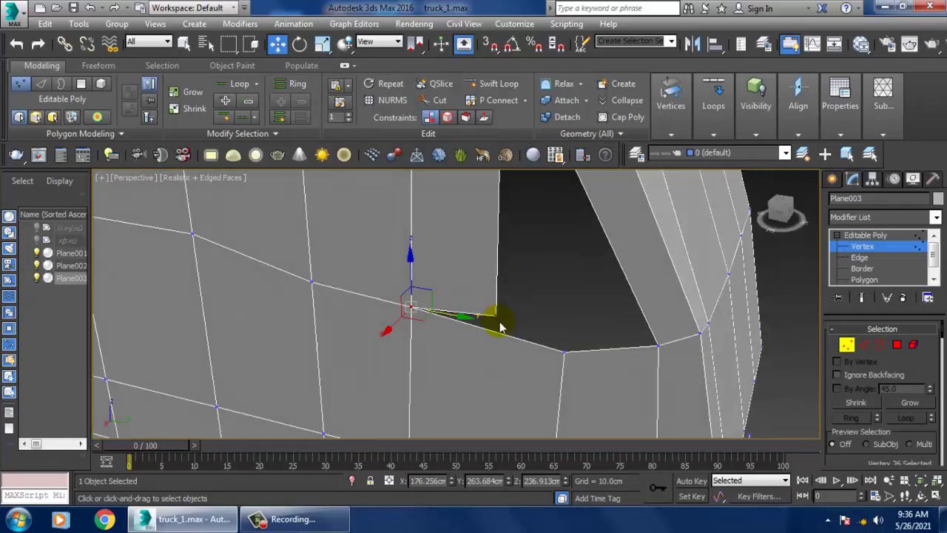
click(506, 328)
mouse_move(506, 326)
alt+middle_down()
mouse_move(481, 366)
mouse_move(460, 344)
mouse_move(464, 334)
mouse_move(443, 327)
alt+middle_up()
alt+middle_drag(482, 385, 466, 244)
- Target-weld a vertex along the slit onto its neighbour
right_click(404, 318)
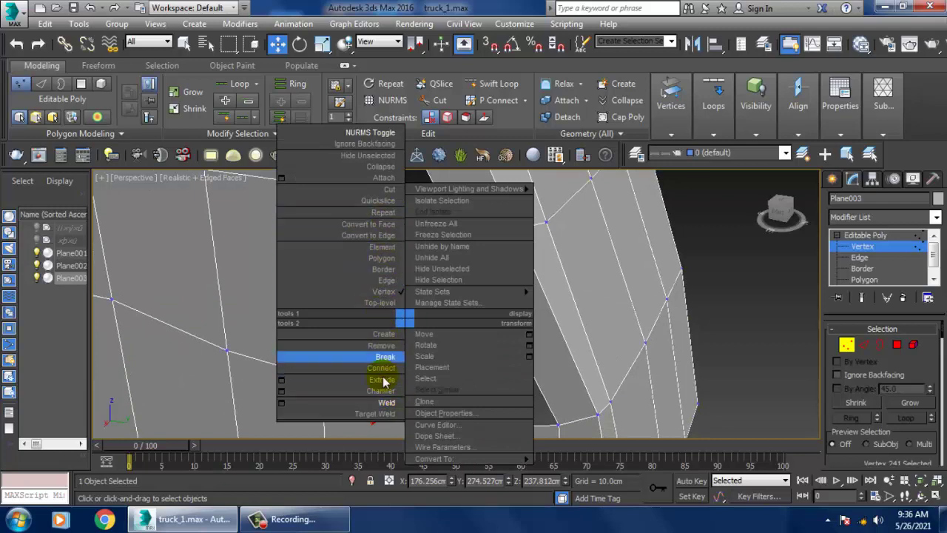
click(376, 413)
middle_drag(427, 370, 390, 346)
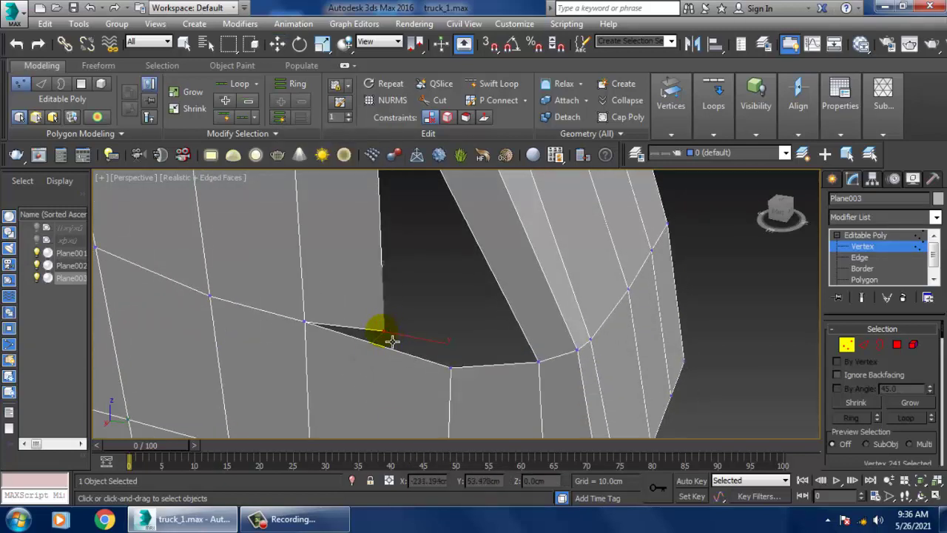
click(459, 376)
scroll(451, 364, down, 2)
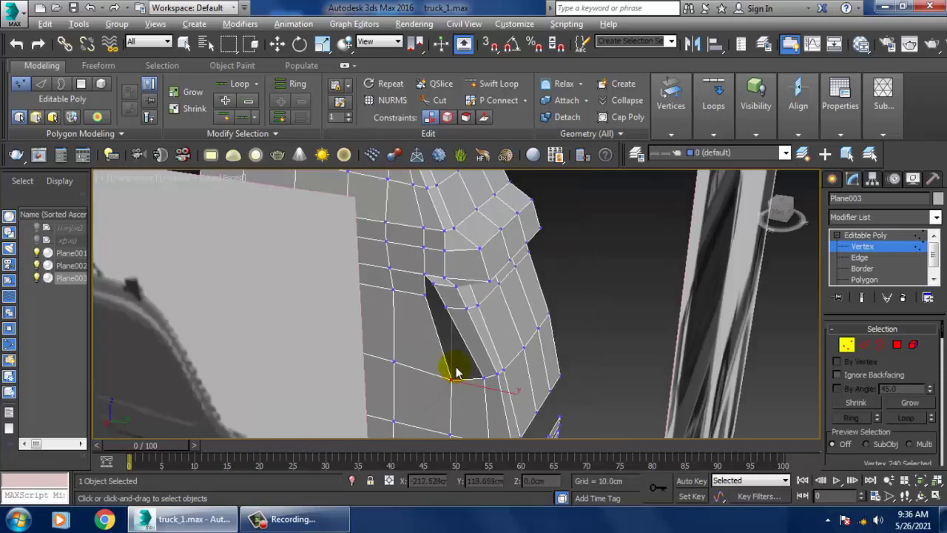
scroll(425, 348, down, 2)
scroll(444, 333, down, 2)
scroll(459, 318, up, 3)
scroll(459, 300, up, 1)
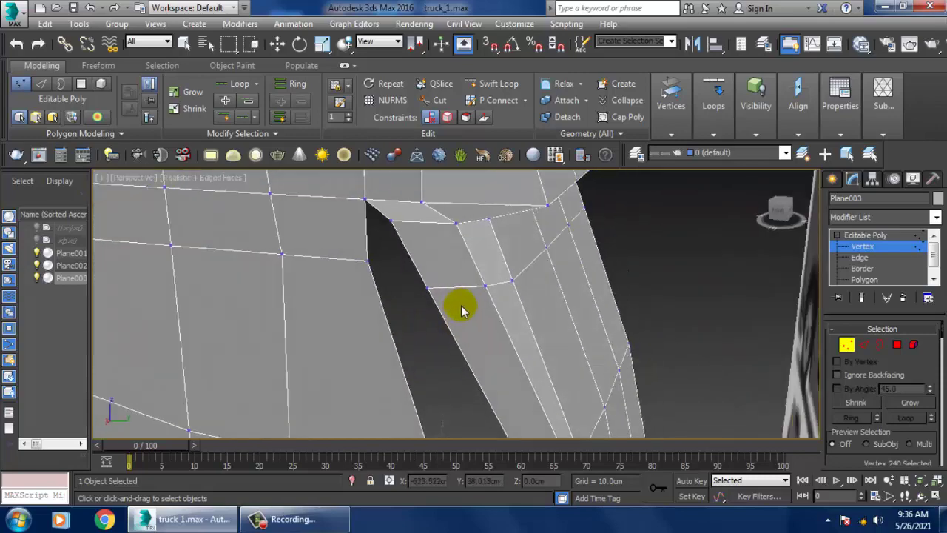
middle_drag(461, 305, 479, 326)
scroll(470, 314, down, 1)
scroll(469, 297, down, 3)
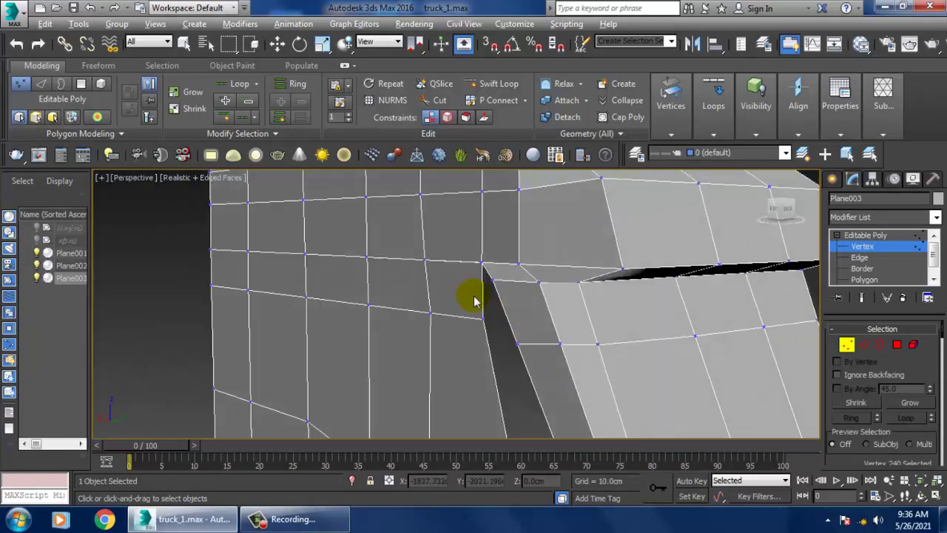
scroll(482, 291, down, 1)
- Insert a Swift Loop horizontally across the cab's side panel
click(495, 84)
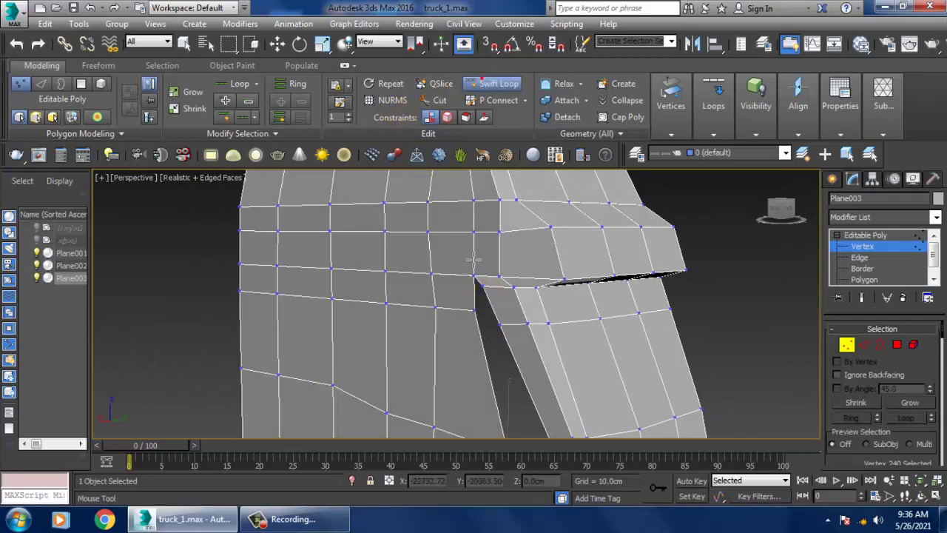
mouse_move(402, 296)
alt+middle_down()
mouse_move(560, 275)
mouse_move(619, 290)
mouse_move(575, 302)
mouse_move(612, 302)
mouse_move(387, 303)
mouse_move(520, 330)
mouse_move(528, 278)
mouse_move(594, 314)
alt+middle_up()
click(609, 316)
scroll(595, 294, up, 3)
scroll(558, 302, up, 2)
- Target-weld a vertex between the front panels onto its neighbour
scroll(594, 313, up, 2)
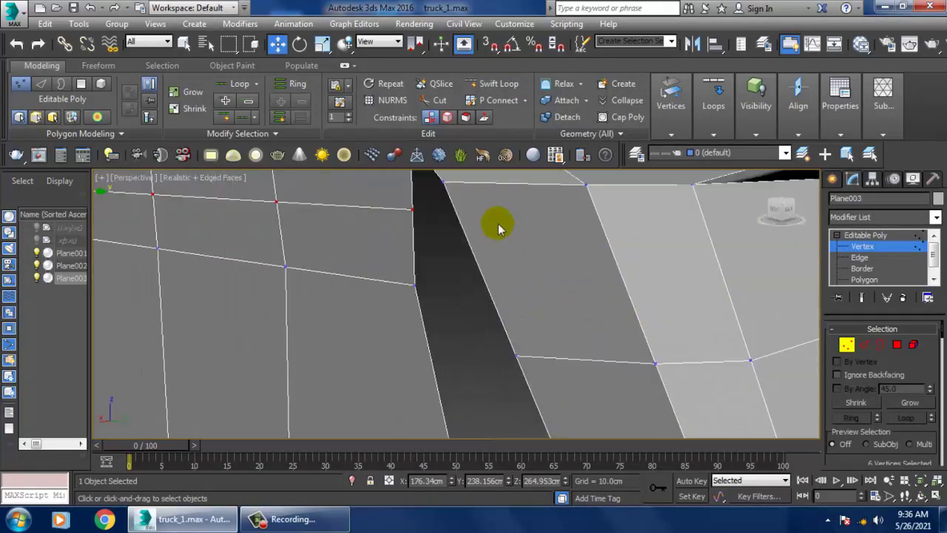
middle_drag(474, 214, 468, 201)
right_click(418, 233)
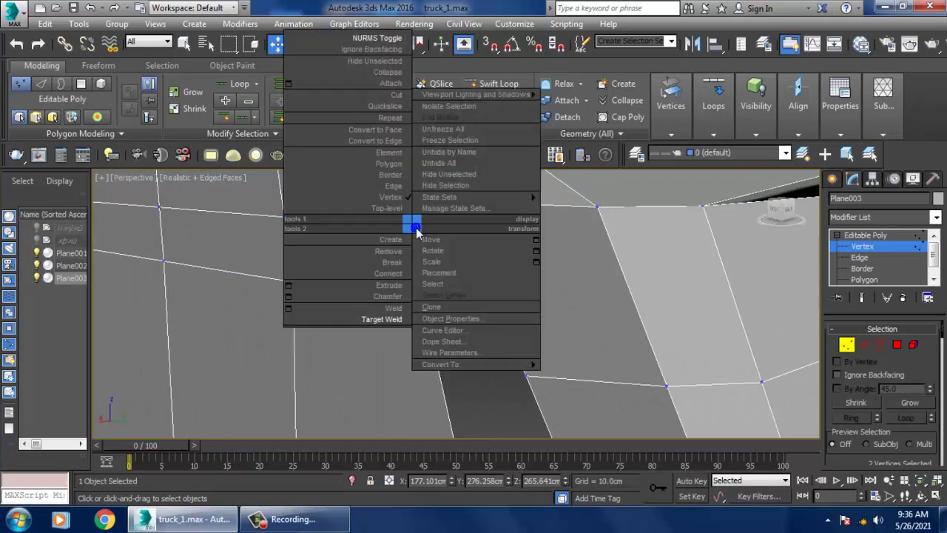
click(400, 311)
mouse_move(400, 312)
middle_down()
mouse_move(473, 292)
mouse_move(478, 311)
mouse_move(479, 264)
mouse_move(481, 316)
middle_up()
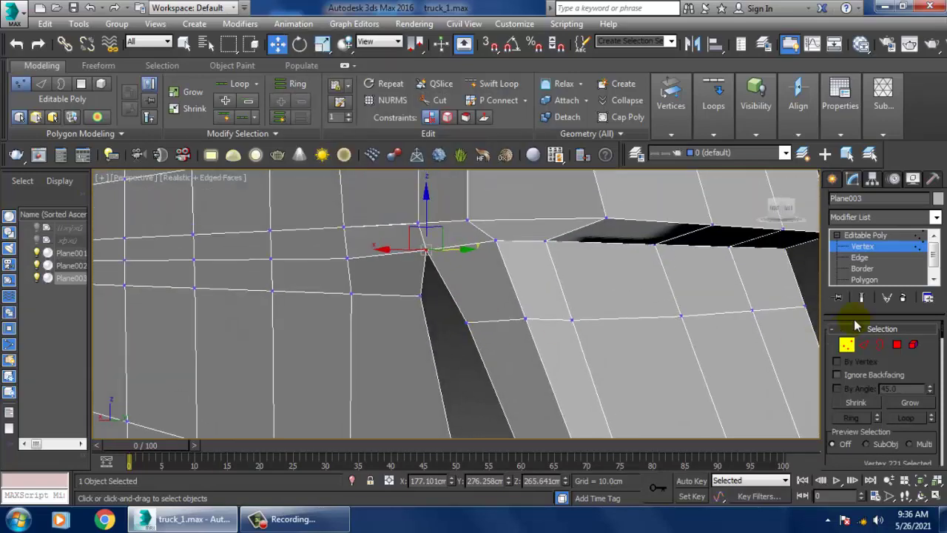
- Select the horizontal edge on the cab side and nudge it slightly into place
click(860, 259)
click(598, 322)
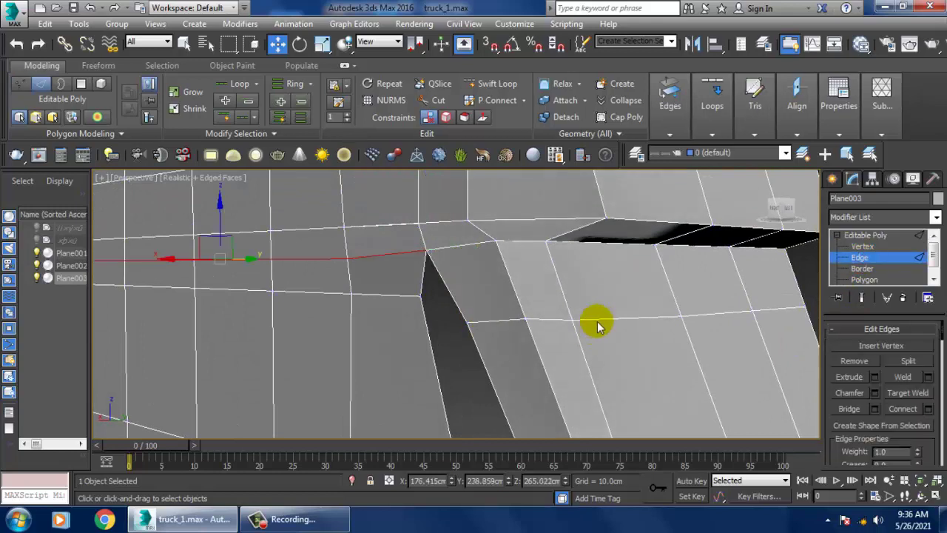
mouse_move(656, 287)
mouse_down()
mouse_move(678, 306)
mouse_move(689, 296)
mouse_up()
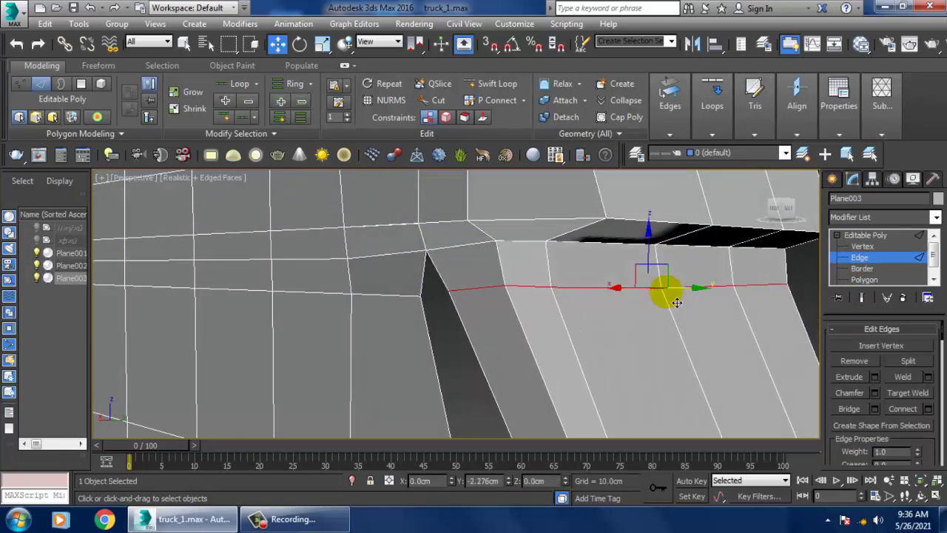
mouse_move(666, 290)
alt+middle_down()
mouse_move(666, 320)
mouse_move(704, 300)
alt+middle_up()
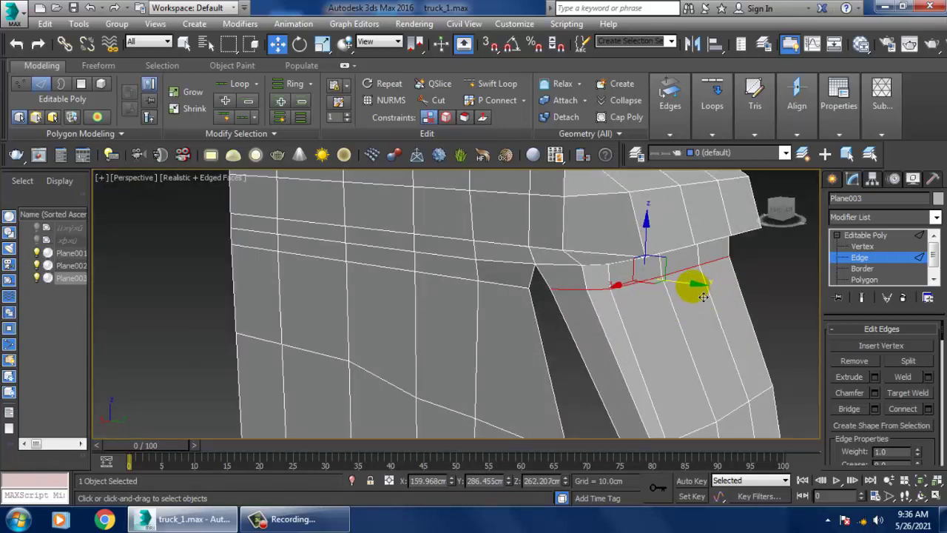
drag(704, 297, 709, 297)
mouse_move(709, 297)
alt+middle_down()
mouse_move(567, 281)
mouse_move(587, 291)
alt+middle_up()
- Target-weld the stray vertex at the opening's lower corner onto its neighbour and inspect it
key(1)
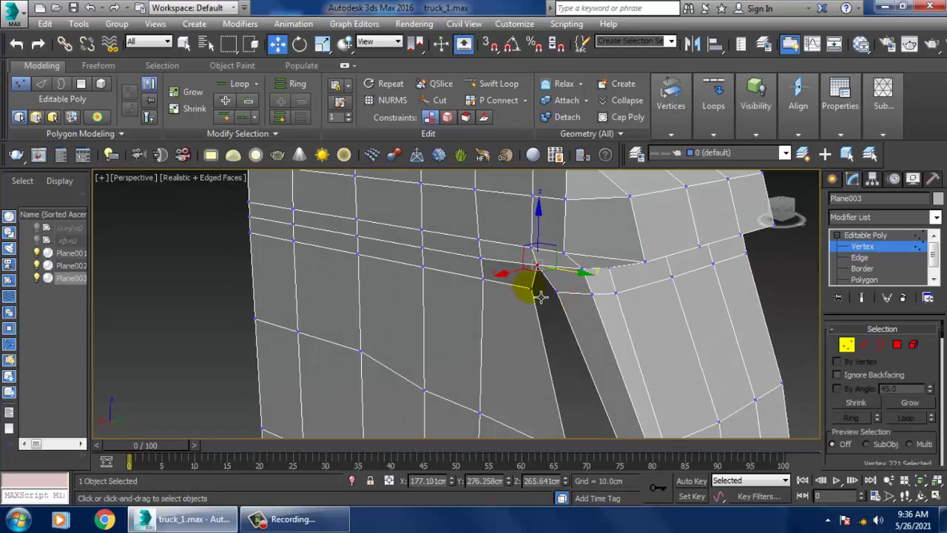
right_click(461, 279)
click(454, 375)
click(592, 295)
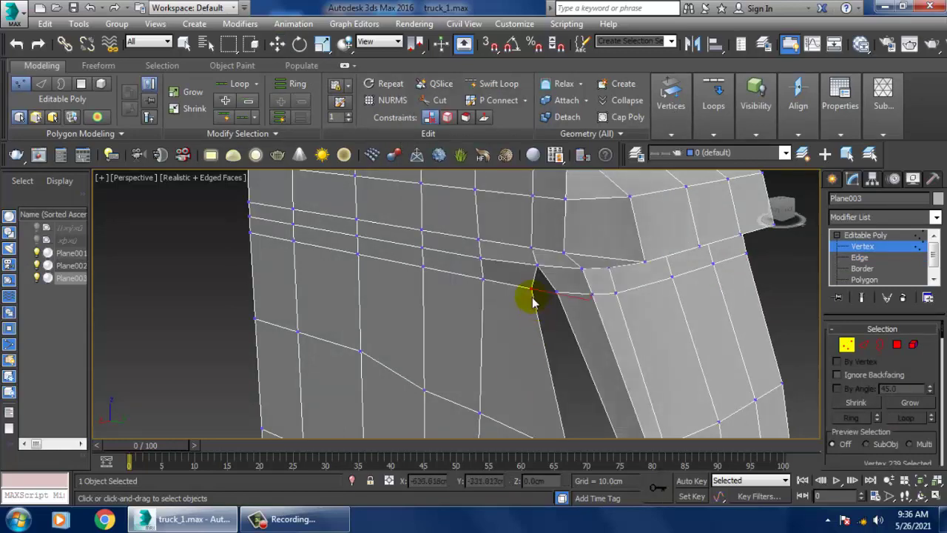
mouse_move(543, 295)
middle_down()
mouse_move(560, 296)
mouse_move(538, 288)
middle_up()
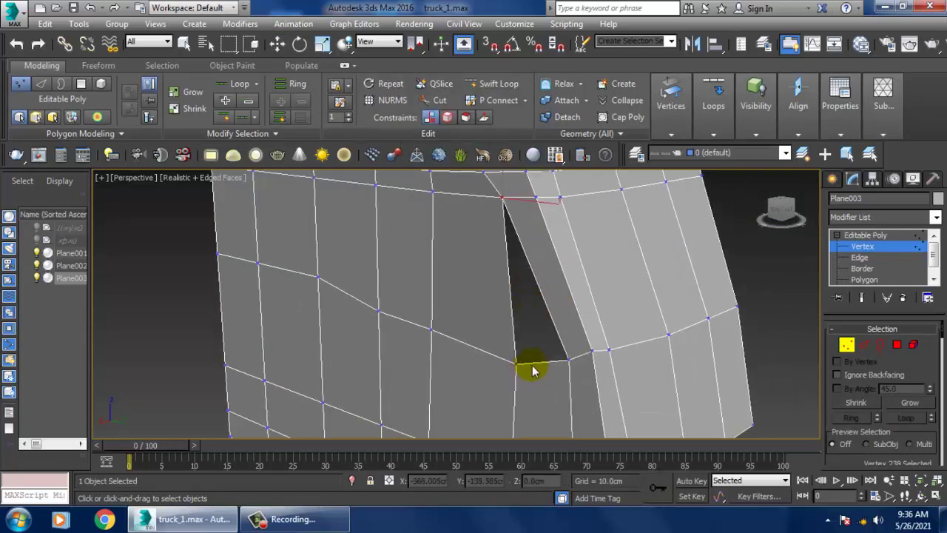
click(570, 361)
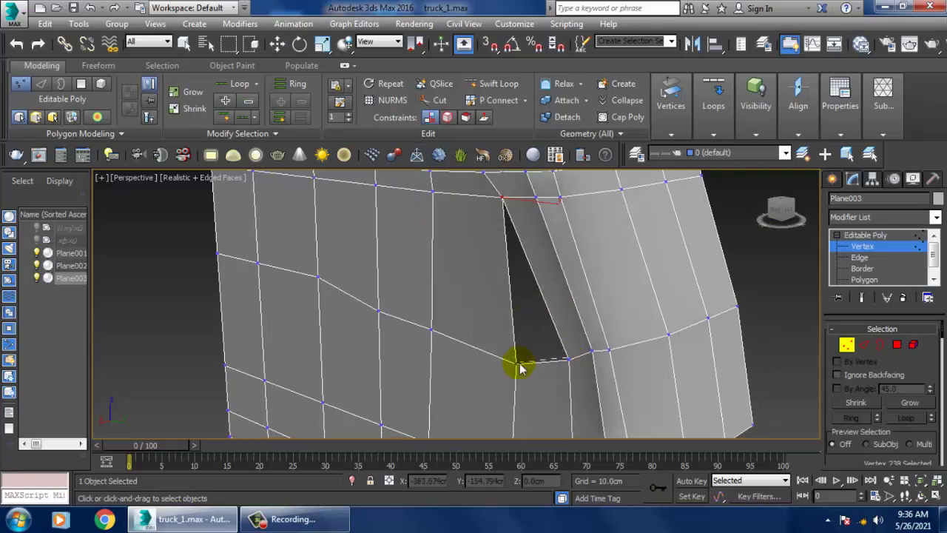
mouse_move(523, 374)
alt+middle_down()
mouse_move(518, 360)
mouse_move(571, 363)
mouse_move(512, 360)
mouse_move(567, 355)
mouse_move(571, 300)
mouse_move(568, 317)
alt+middle_up()
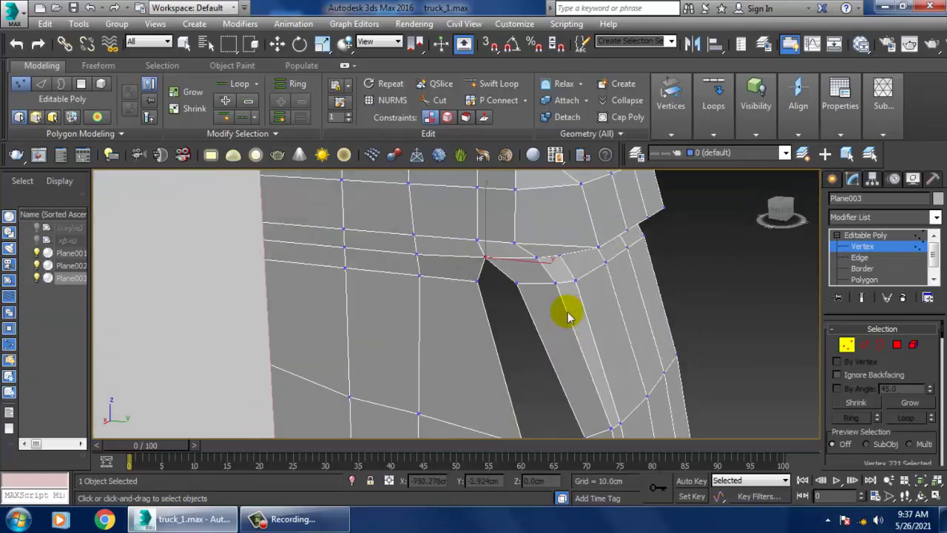
- Slide the edge at the top of the gap sideways to reshape the dark face
click(859, 258)
click(491, 285)
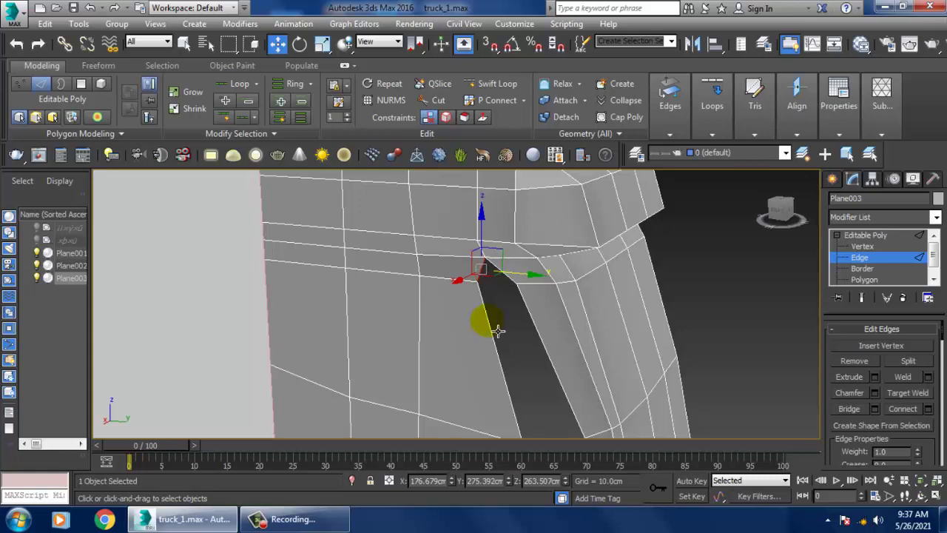
alt+middle_drag(497, 331, 533, 345)
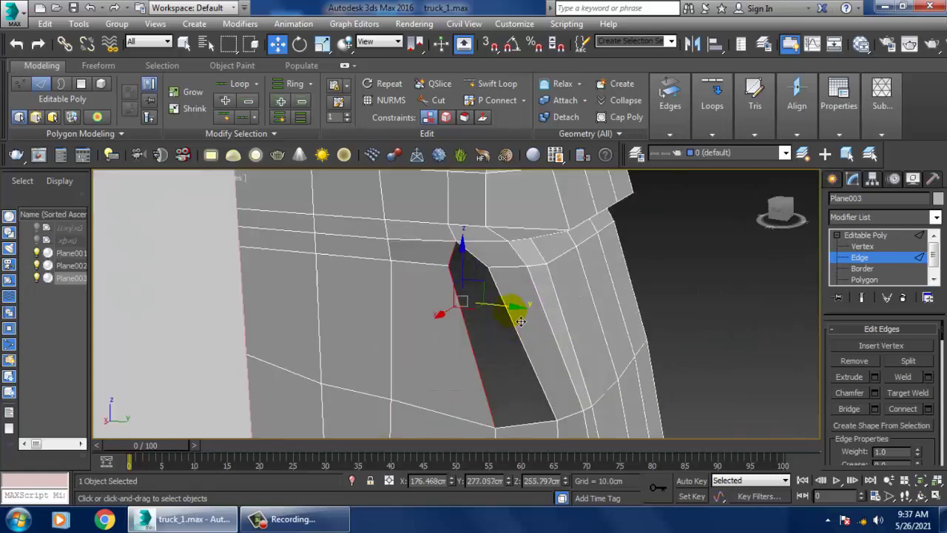
drag(516, 316, 547, 314)
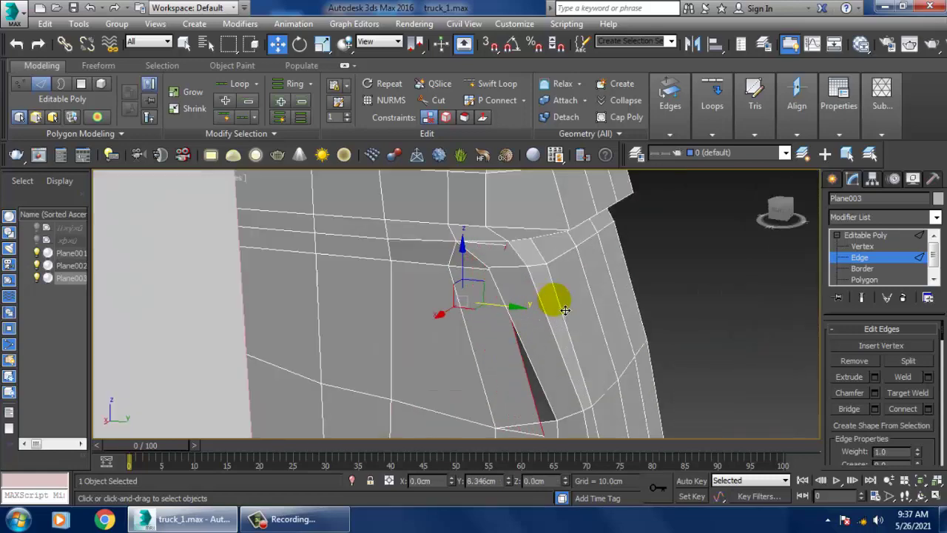
alt+middle_drag(546, 315, 541, 321)
- Target-weld the gap's corner vertex onto the adjacent vertex, checking it in wireframe
key(1)
click(377, 248)
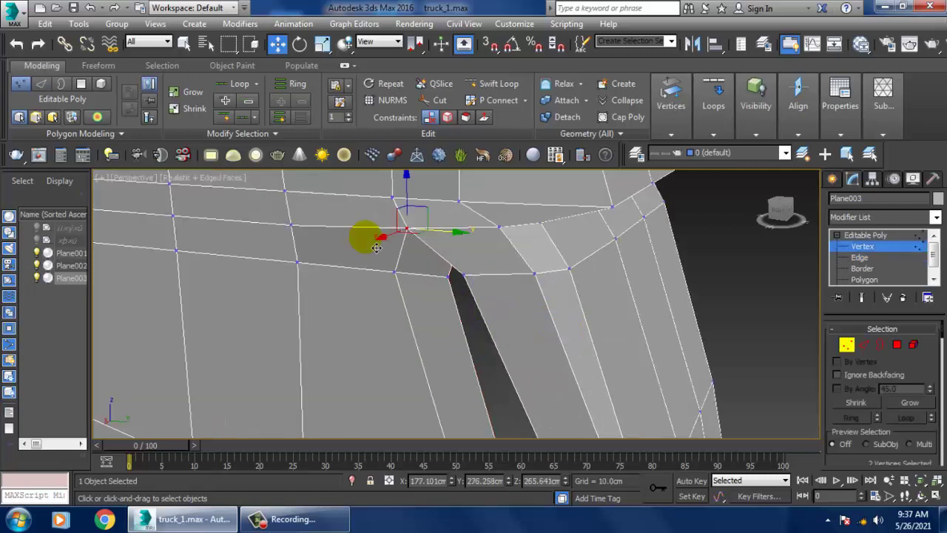
right_click(412, 252)
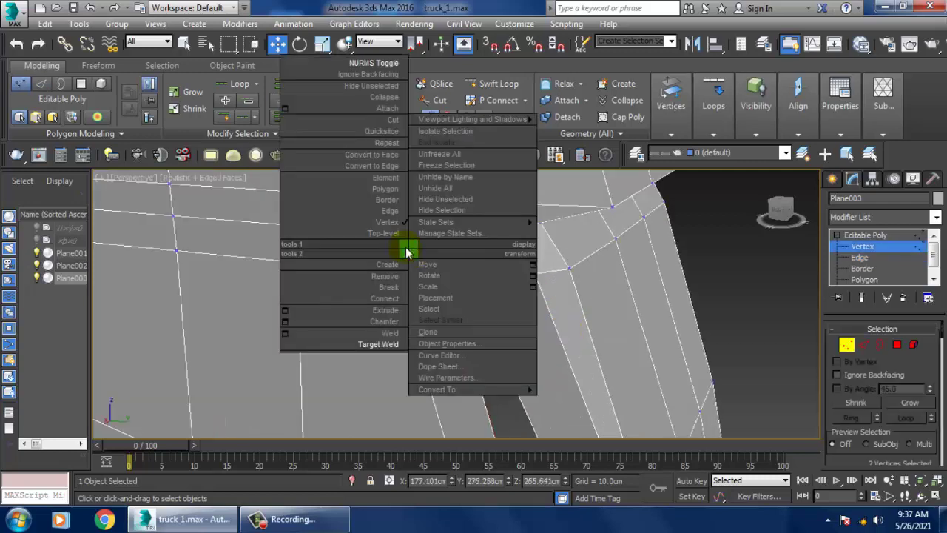
click(383, 343)
key(F3)
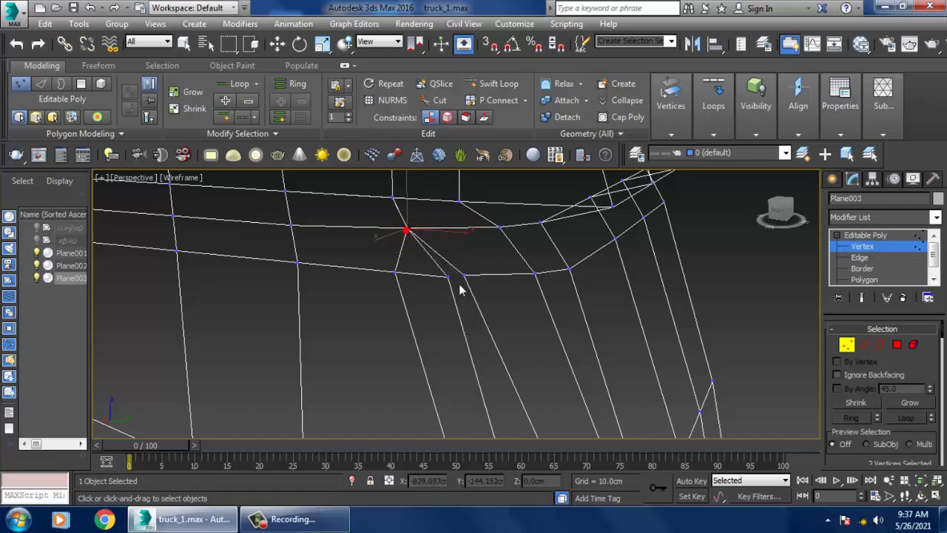
key(F3)
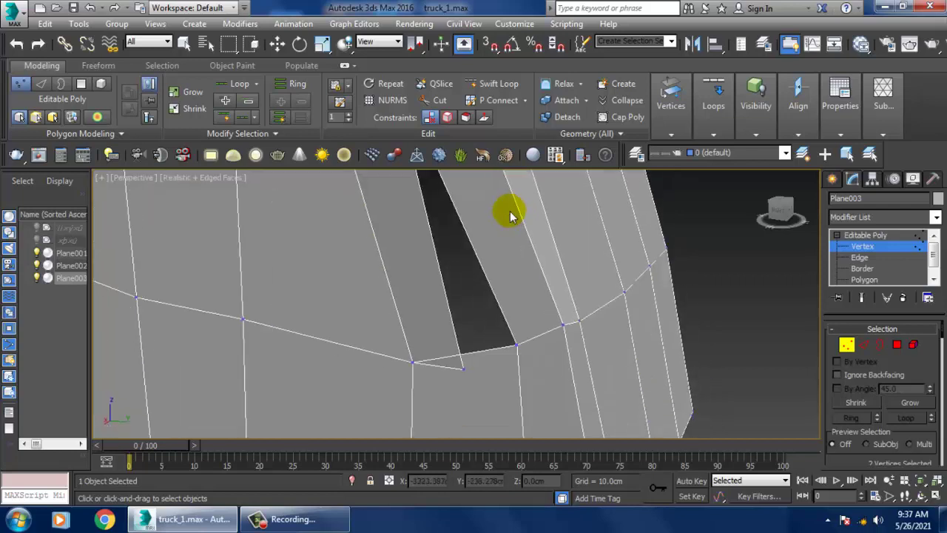
click(518, 344)
scroll(545, 321, down, 5)
mouse_move(546, 322)
alt+middle_down()
mouse_move(608, 319)
mouse_move(448, 321)
mouse_move(461, 330)
mouse_move(608, 332)
alt+middle_up()
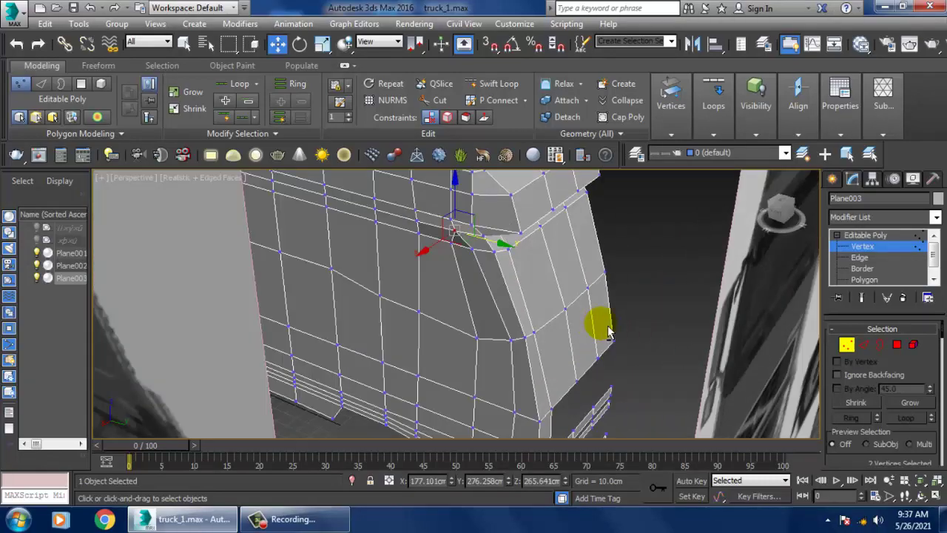
right_click(486, 256)
- Preview the cab with NURMS smoothing on, then switch smoothing back off
click(459, 57)
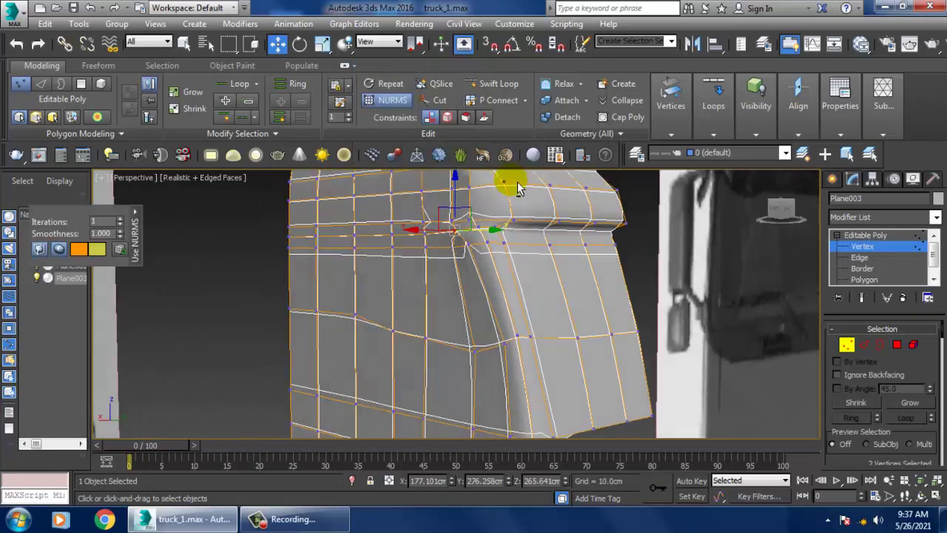
mouse_move(518, 188)
alt+middle_down()
mouse_move(518, 231)
mouse_move(540, 263)
alt+middle_up()
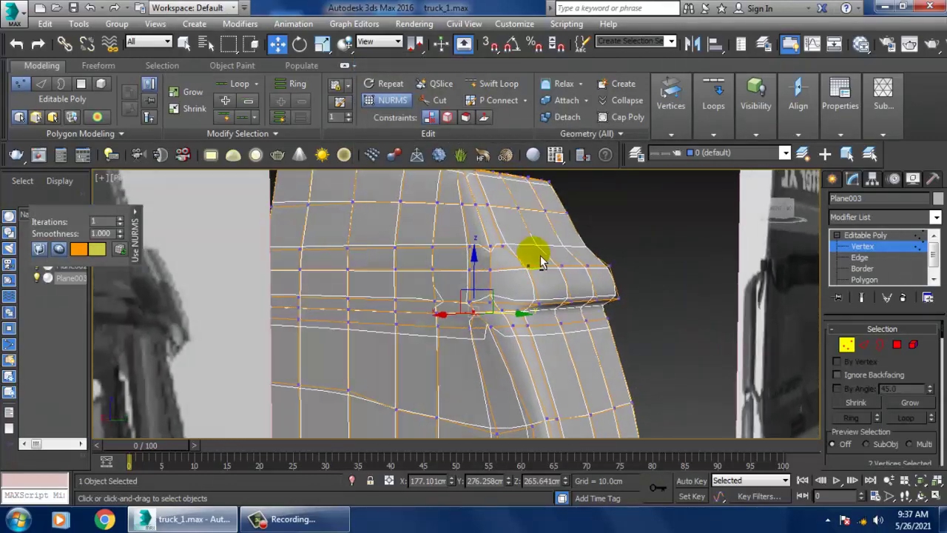
scroll(541, 263, up, 5)
key(1)
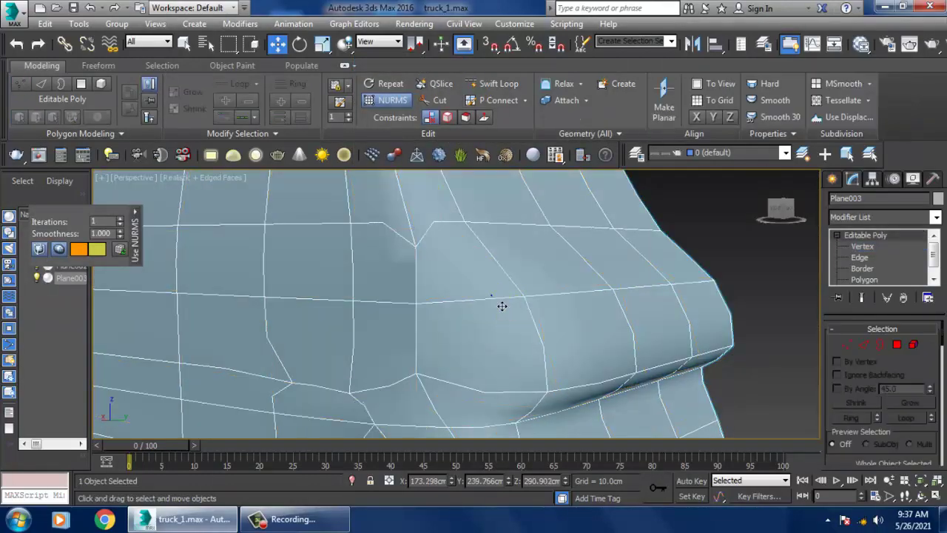
right_click(502, 306)
click(429, 154)
click(464, 320)
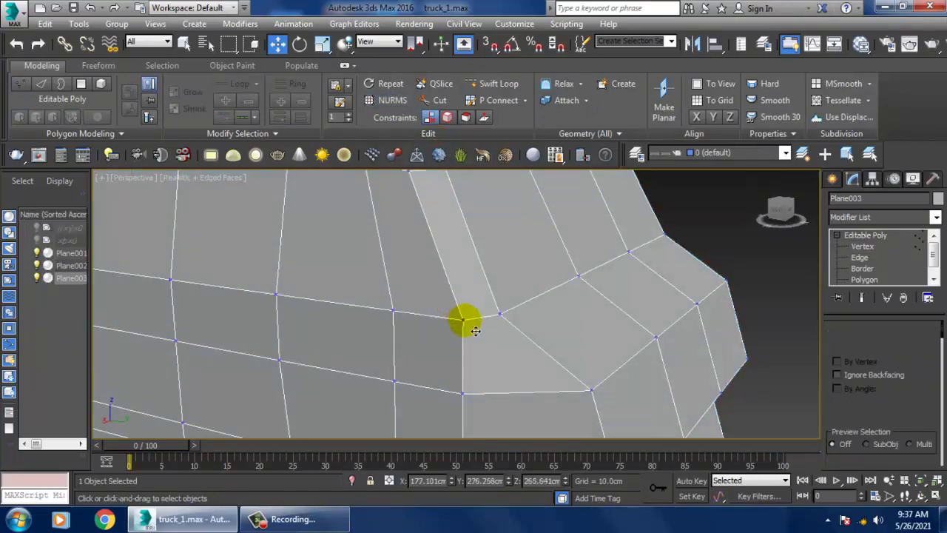
- Select the panel-corner vertex and turn NURMS smoothing back on
key(1)
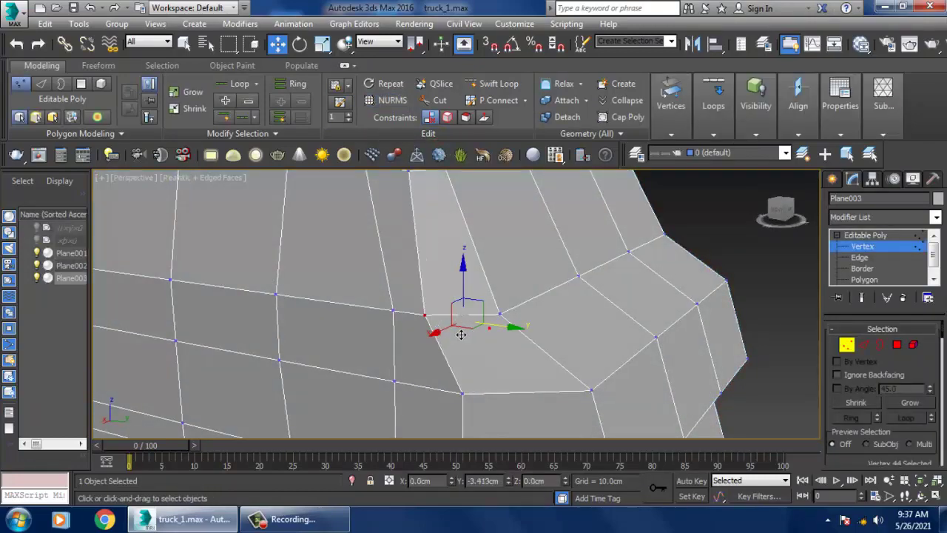
click(496, 329)
mouse_move(496, 338)
alt+middle_down()
mouse_move(571, 275)
mouse_move(544, 271)
mouse_move(564, 264)
alt+middle_up()
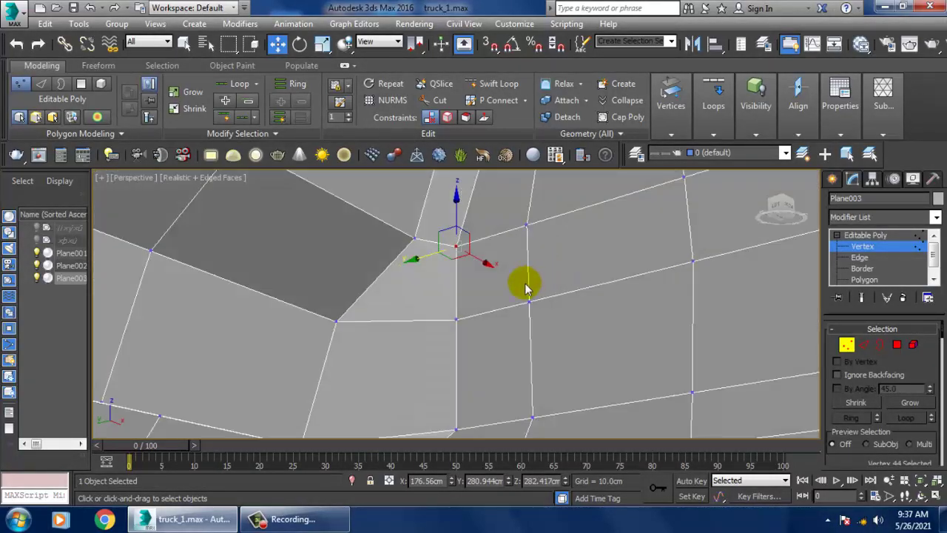
right_click(474, 279)
click(438, 93)
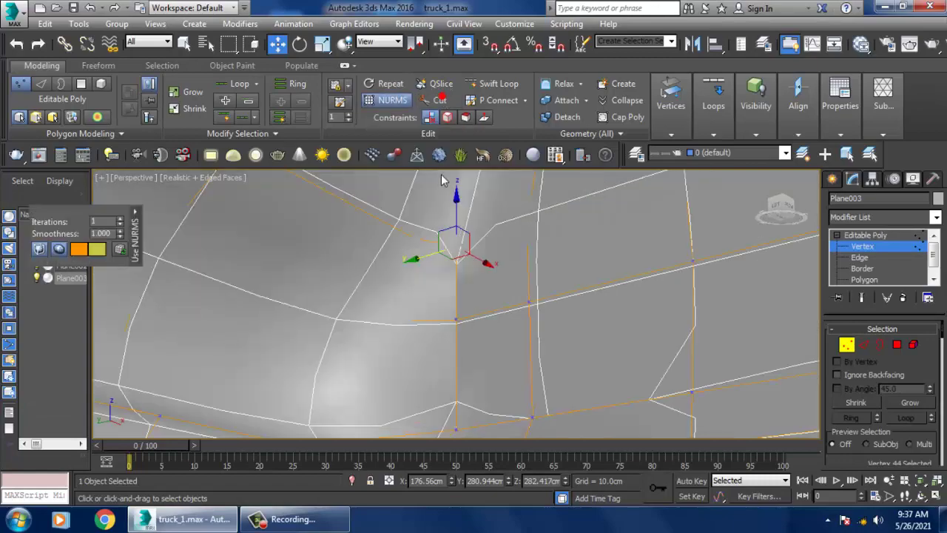
- Inspect the smoothed cab and end isolation so the blueprint planes reappear
mouse_move(444, 193)
alt+middle_down()
mouse_move(472, 235)
mouse_move(603, 270)
mouse_move(672, 281)
mouse_move(730, 271)
mouse_move(692, 267)
mouse_move(554, 289)
mouse_move(407, 283)
alt+middle_up()
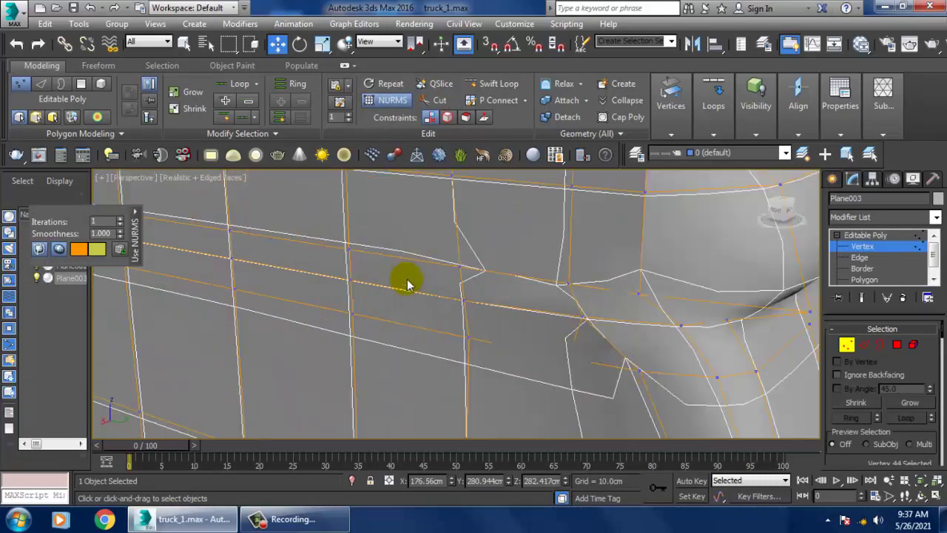
mouse_move(511, 285)
alt+middle_down()
mouse_move(469, 268)
mouse_move(555, 323)
mouse_move(542, 322)
alt+middle_up()
right_click(545, 267)
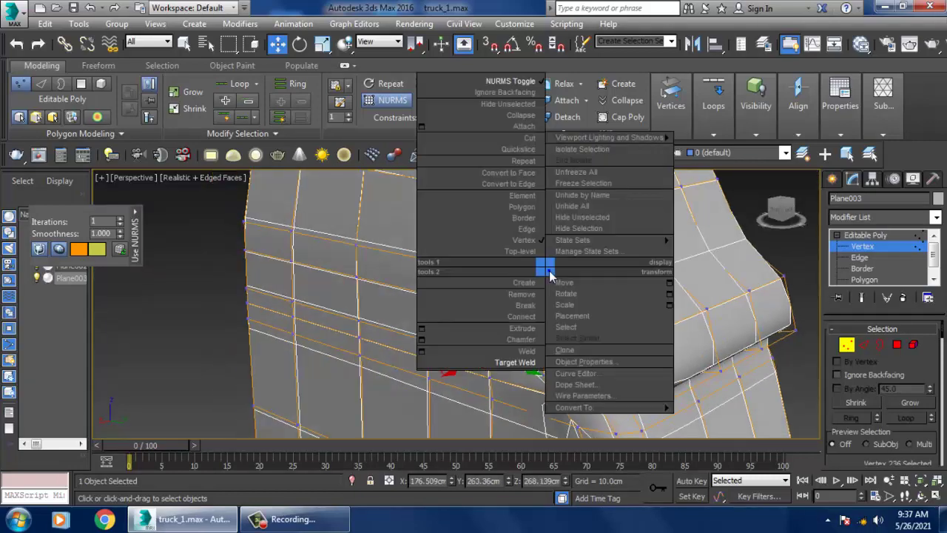
click(489, 83)
mouse_move(508, 284)
alt+middle_down()
mouse_move(387, 289)
mouse_move(523, 328)
mouse_move(672, 314)
mouse_move(683, 339)
alt+middle_up()
click(884, 235)
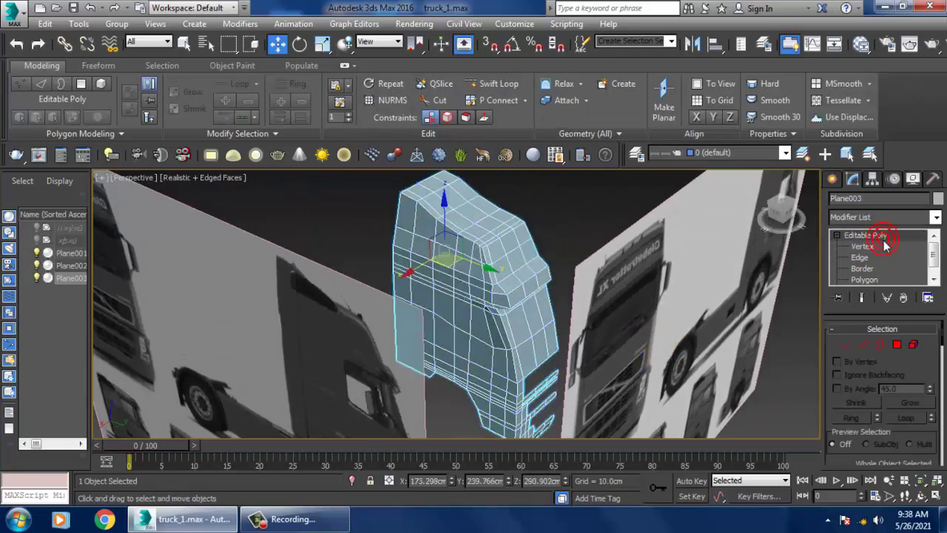
click(871, 219)
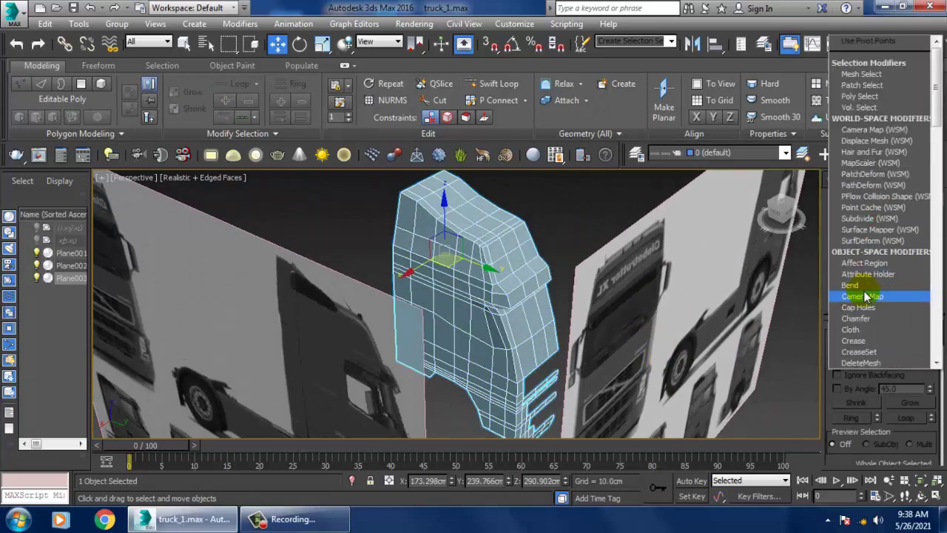
- Add a Symmetry modifier mirroring on the Z axis with Flip enabled
text(sym)
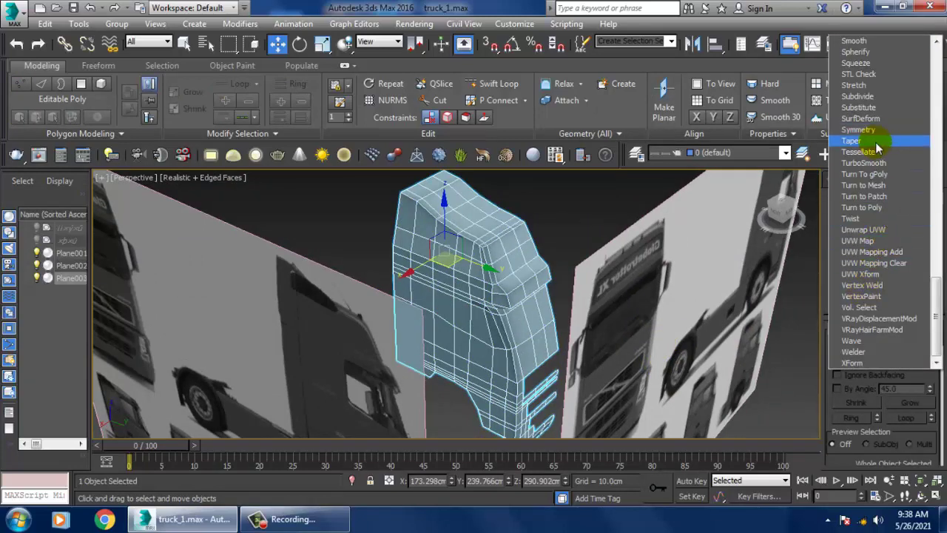
click(876, 131)
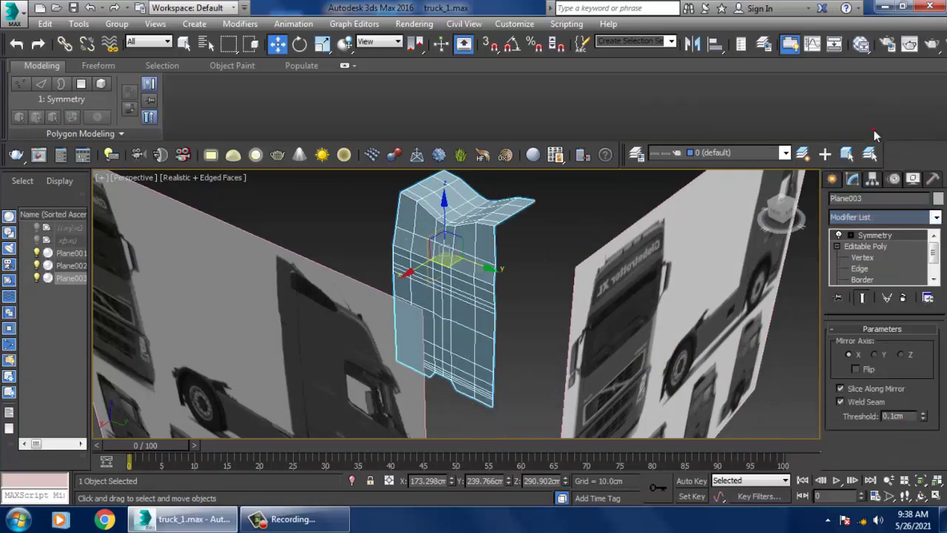
click(875, 355)
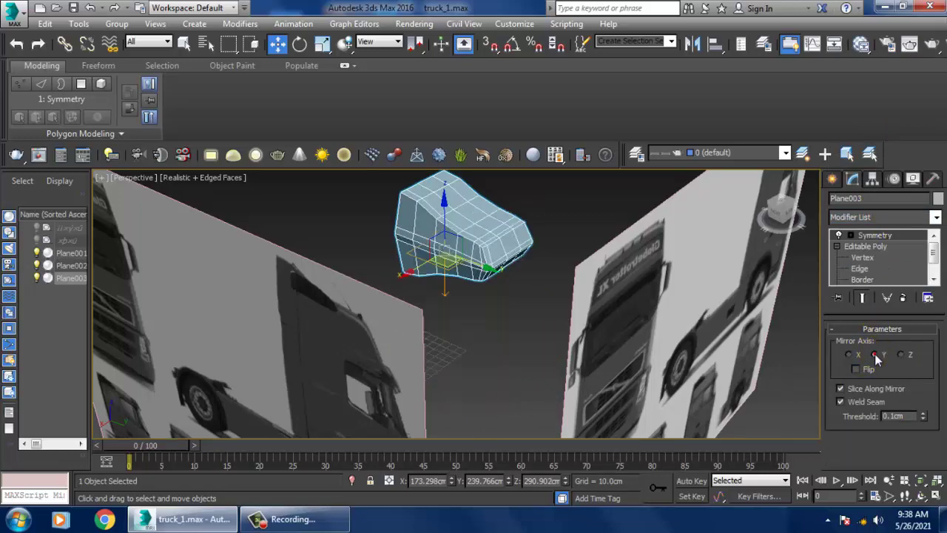
click(901, 356)
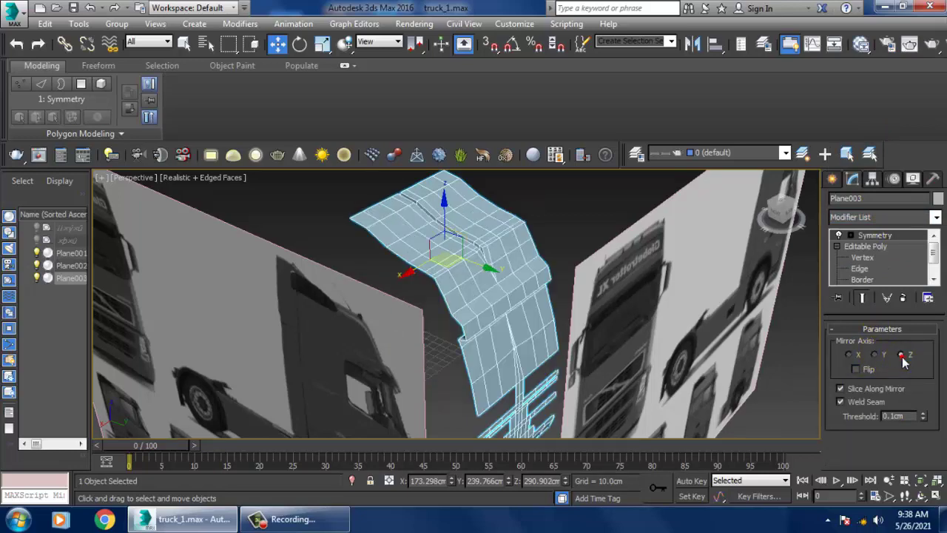
click(866, 372)
alt+middle_drag(444, 296, 403, 302)
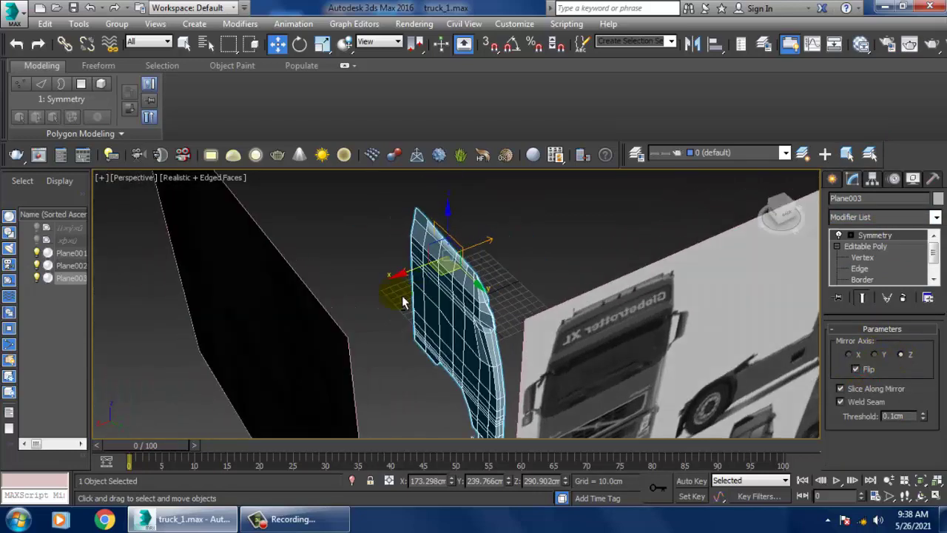
- Move the Symmetry mirror plane along X so the two cab halves join
click(850, 234)
click(875, 246)
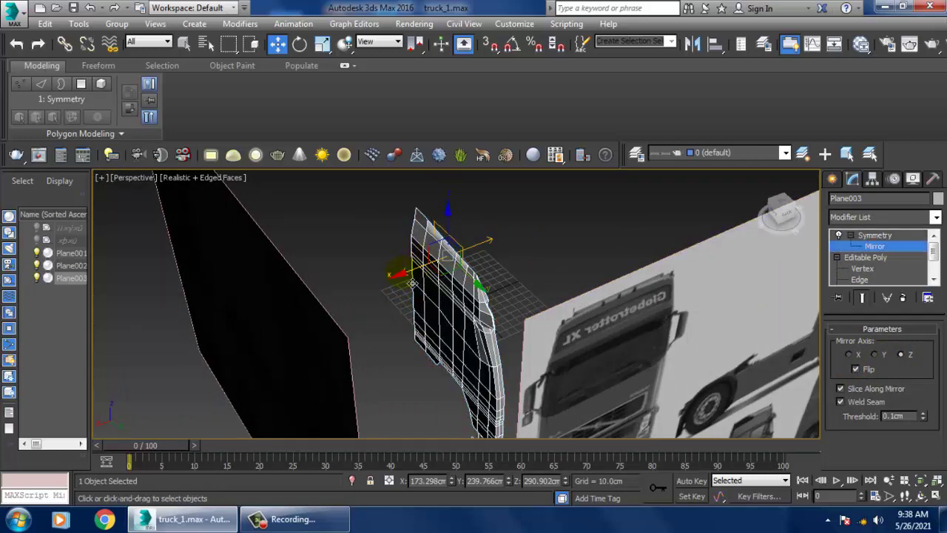
drag(412, 284, 471, 289)
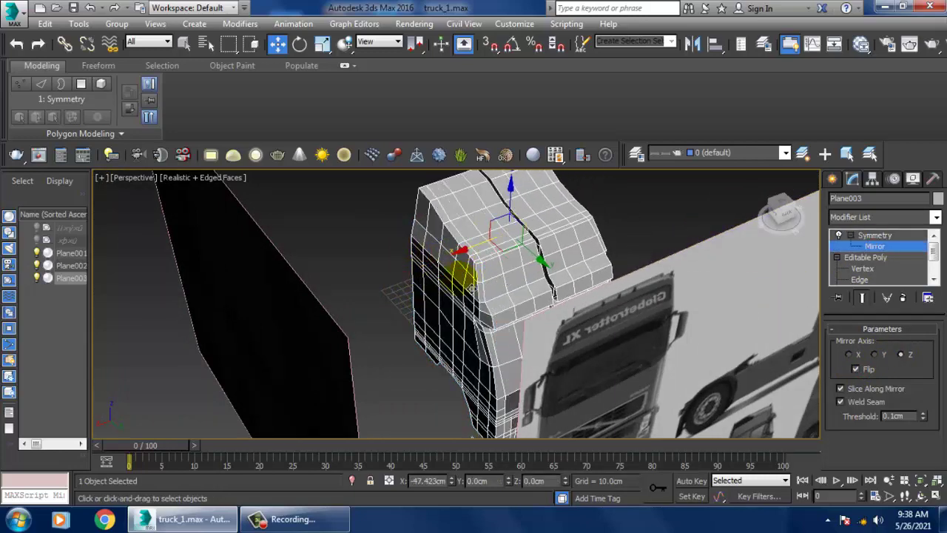
- In the four-view layout, nudge the mirror plane slightly along X onto the truck's centreline
alt+middle_drag(471, 289, 529, 271)
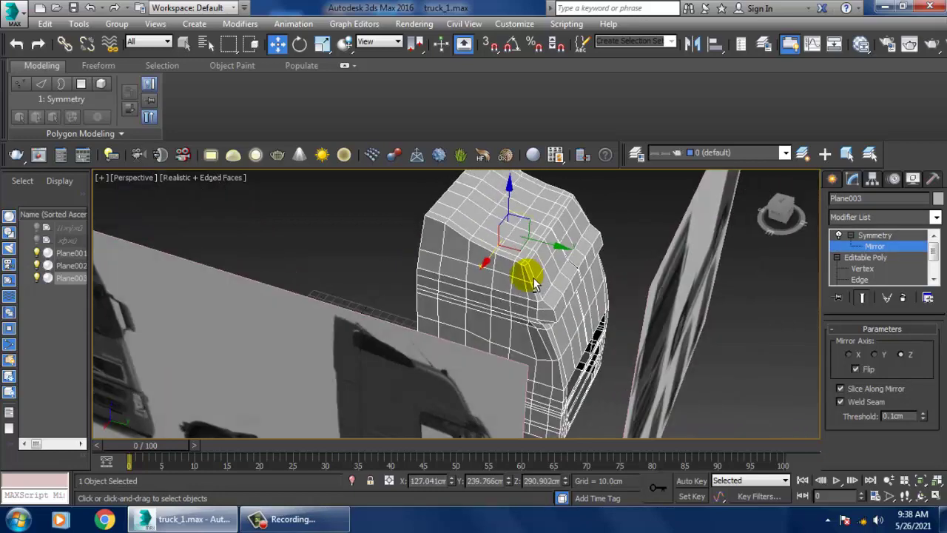
key(alt+w)
key(alt+w)
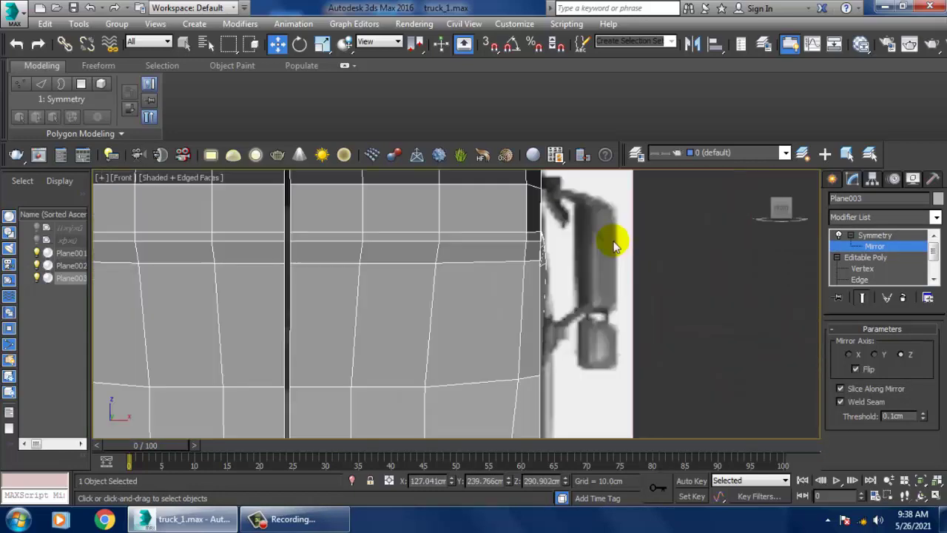
scroll(614, 239, down, 5)
middle_drag(614, 252, 626, 268)
scroll(626, 268, up, 3)
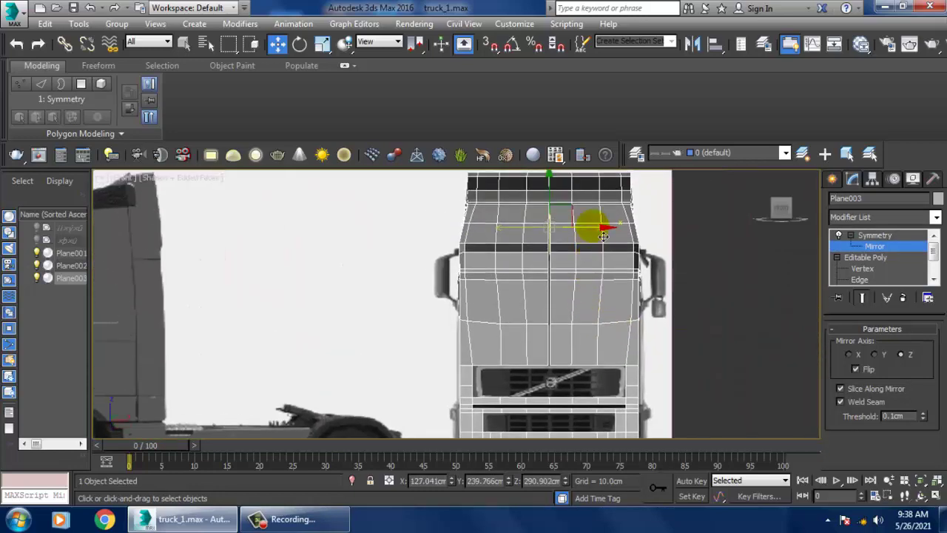
drag(604, 236, 601, 236)
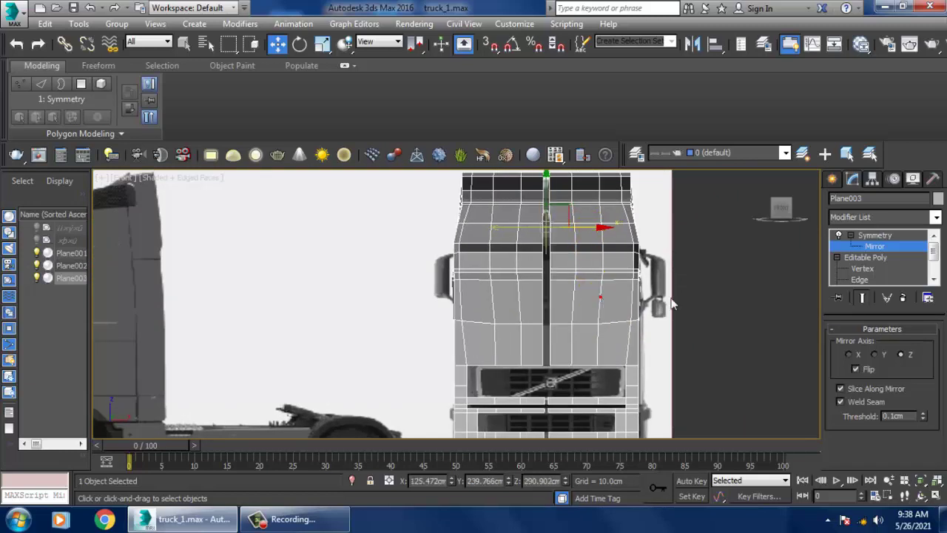
click(860, 279)
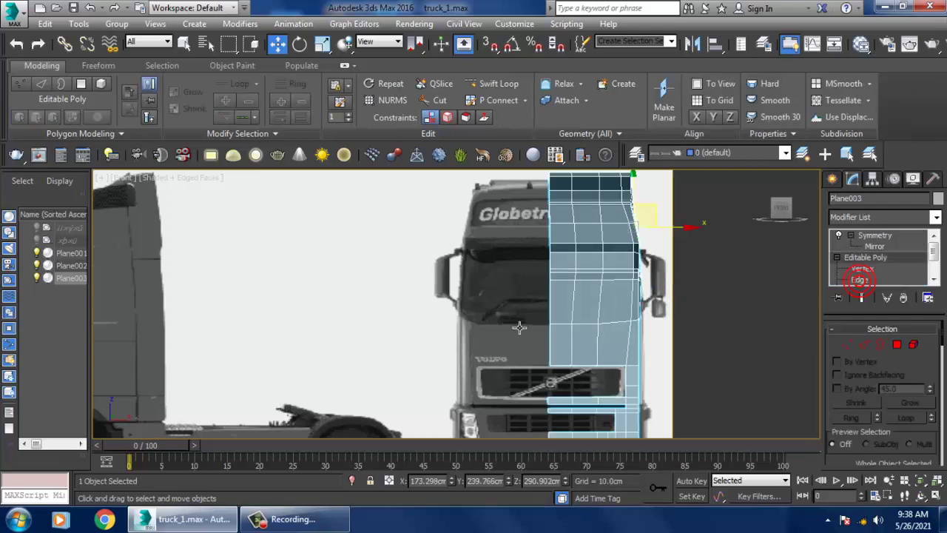
- At Edge level, inspect the grille seam in the front view, shaded and in wireframe
click(860, 279)
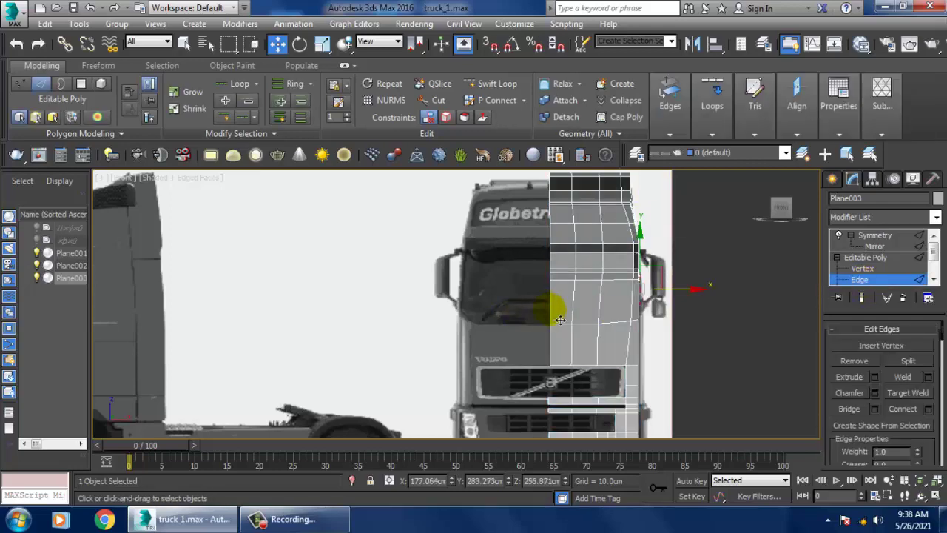
scroll(566, 275, down, 1)
scroll(554, 338, up, 4)
scroll(538, 310, up, 2)
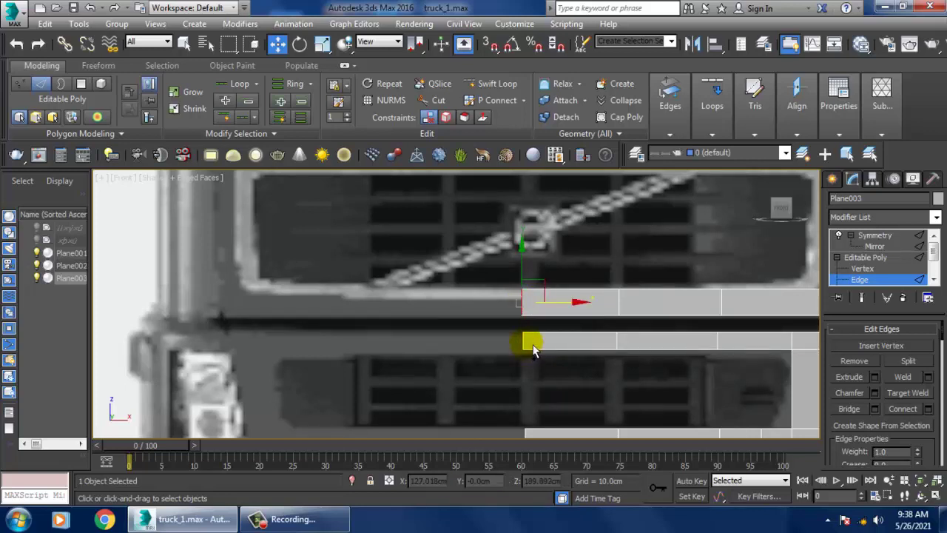
middle_drag(533, 351, 545, 370)
scroll(538, 394, down, 3)
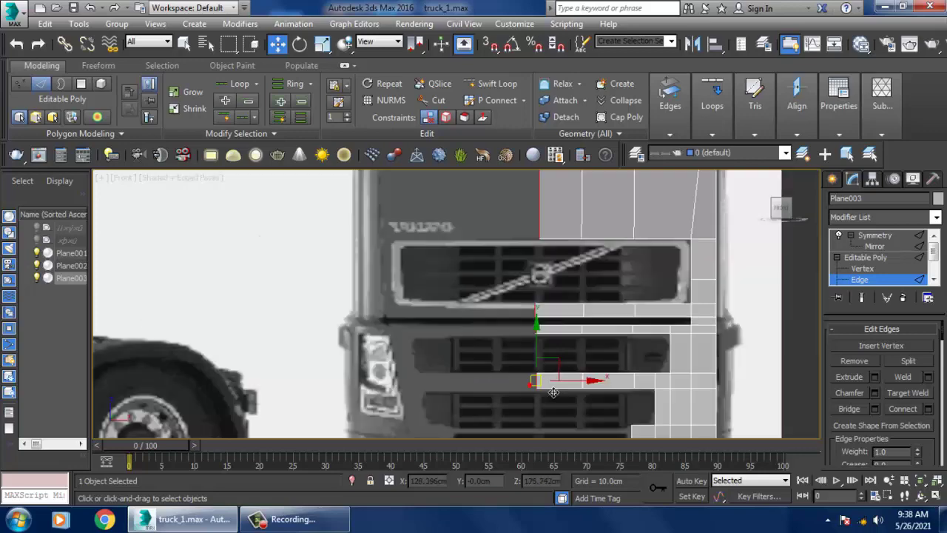
scroll(544, 385, down, 2)
scroll(551, 374, up, 1)
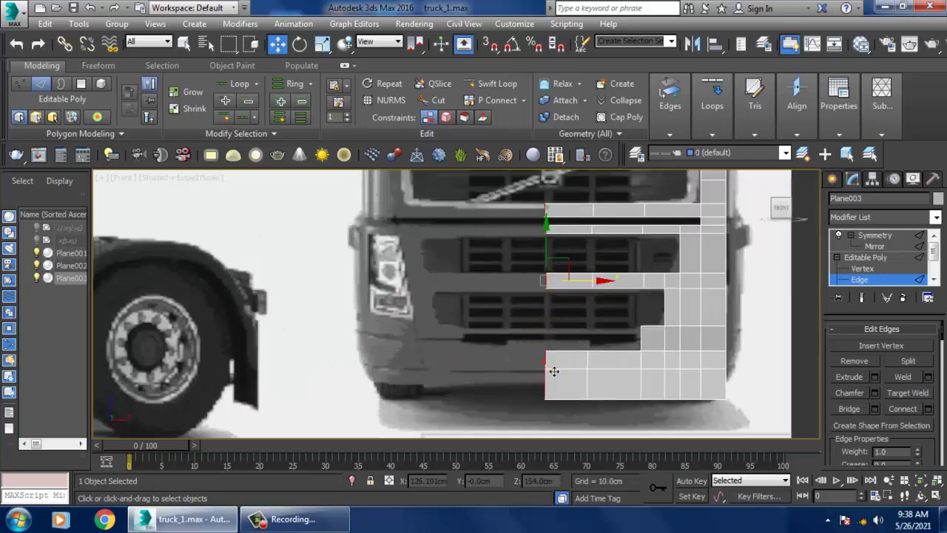
key(F3)
scroll(578, 311, down, 3)
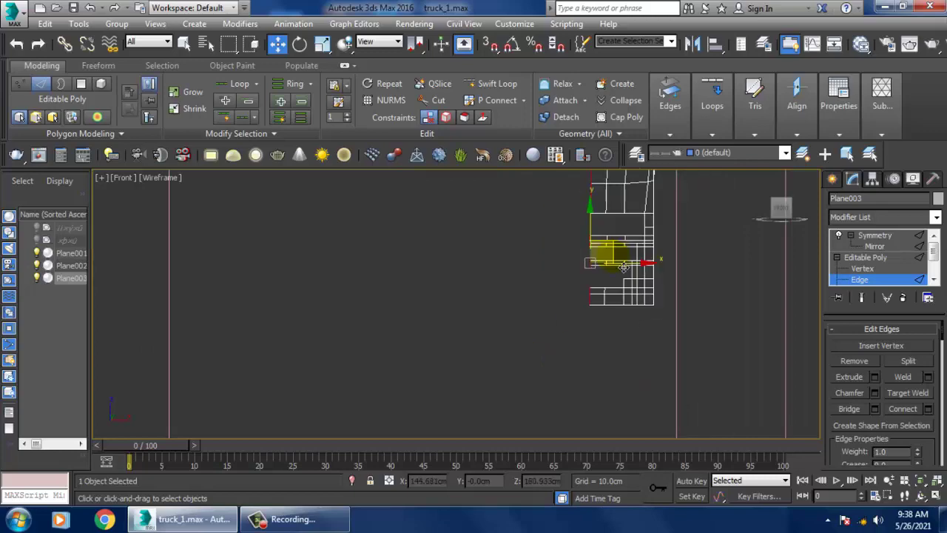
scroll(619, 363, up, 1)
key(F3)
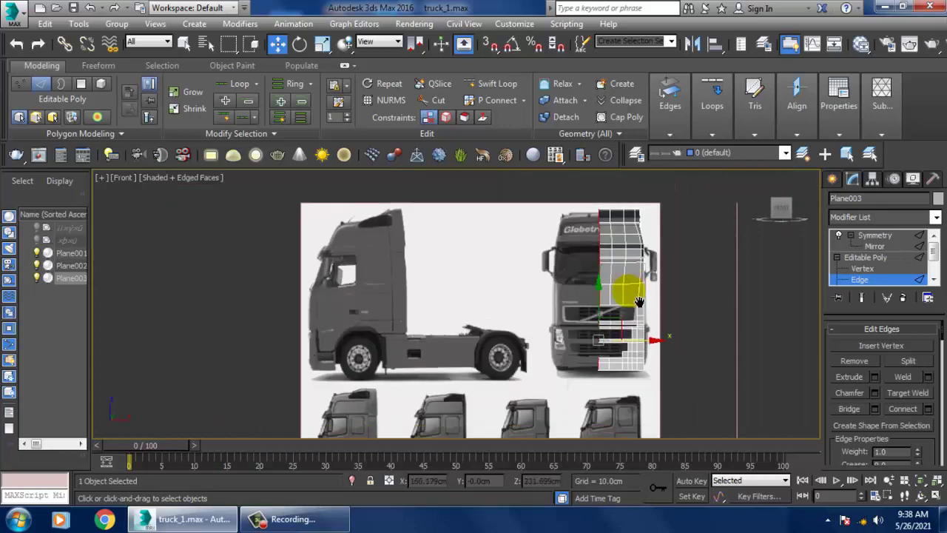
- Move the centre-line grille edge slightly left along X to match the front blueprint
key(alt+w)
key(alt+w)
mouse_move(664, 326)
alt+middle_down()
mouse_move(454, 302)
mouse_move(566, 295)
alt+middle_up()
key(alt+w)
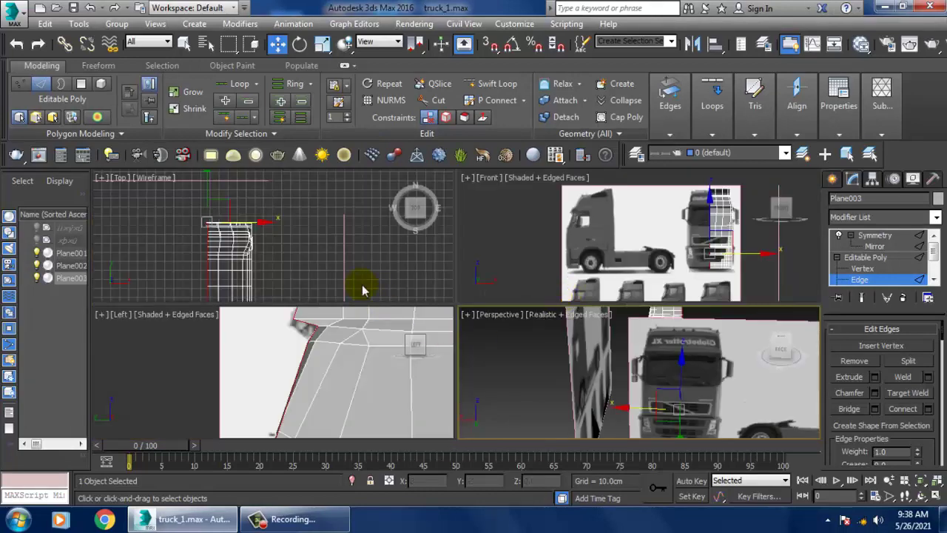
key(alt+w)
scroll(625, 333, up, 4)
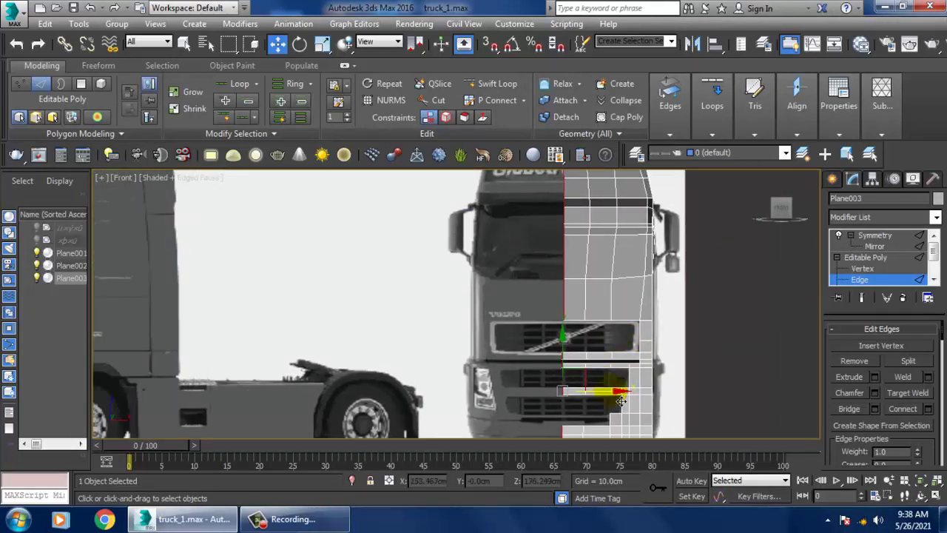
drag(621, 400, 617, 403)
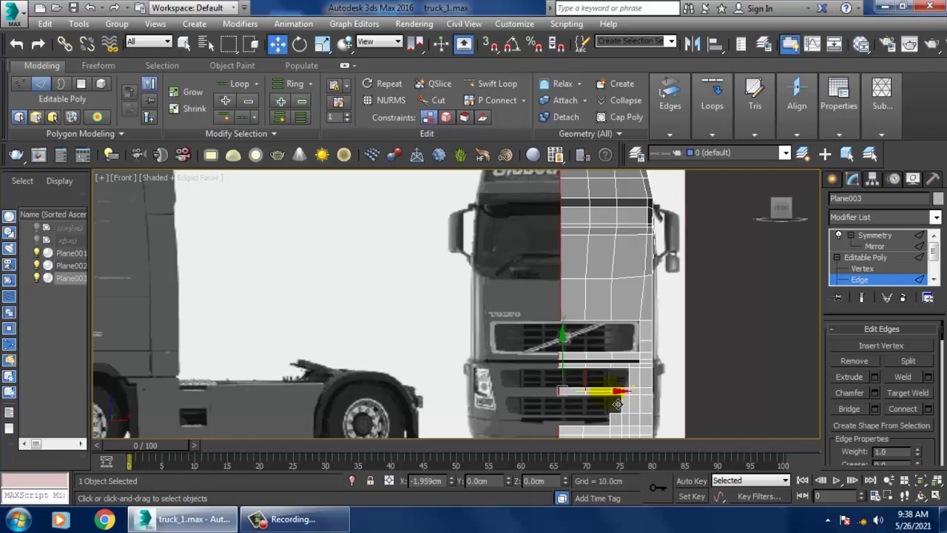
click(868, 257)
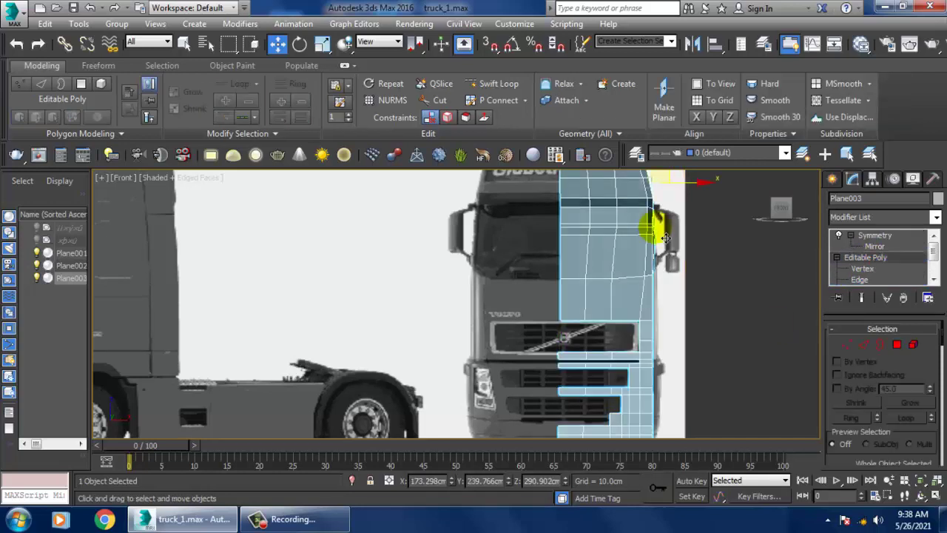
- Nudge Plane003 slightly right along X and orbit the full mirrored cab in a maximized Perspective view
drag(699, 195, 702, 196)
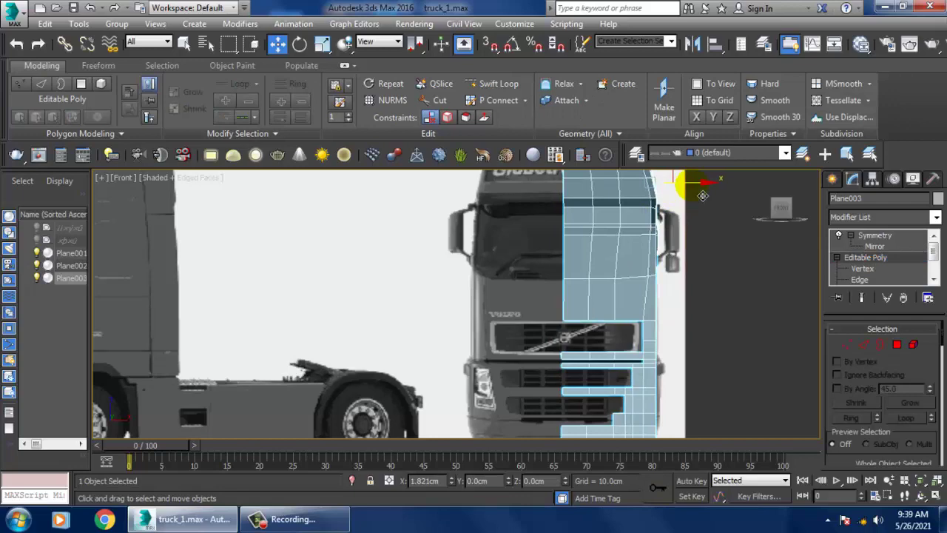
click(866, 235)
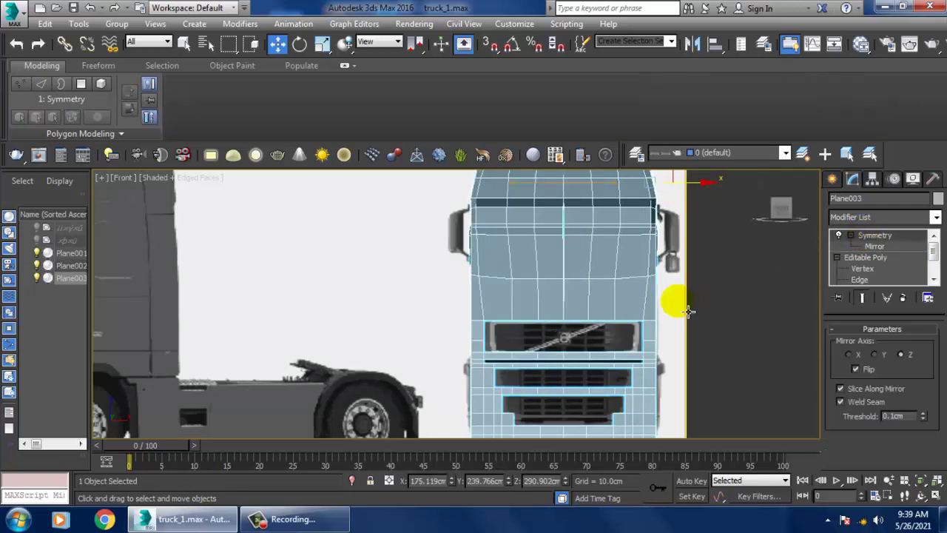
key(alt+w)
key(alt+w)
mouse_move(566, 360)
alt+middle_down()
mouse_move(622, 381)
mouse_move(583, 243)
alt+middle_up()
mouse_move(543, 242)
alt+middle_down()
mouse_move(683, 199)
mouse_move(725, 203)
mouse_move(484, 233)
mouse_move(402, 212)
mouse_move(579, 207)
mouse_move(473, 220)
alt+middle_up()
- Turn on NURMS smoothing on the base Editable Poly and preview the full symmetric cab
right_click(471, 216)
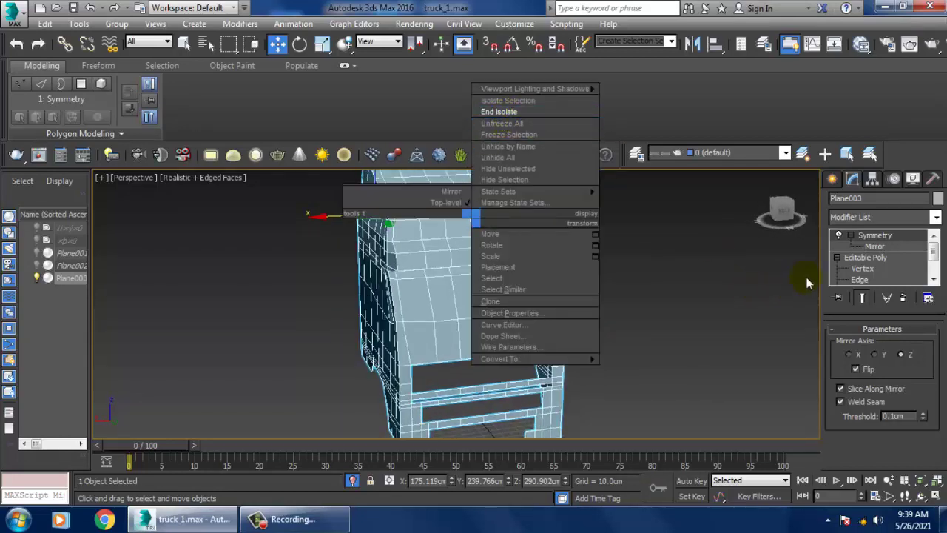
click(865, 257)
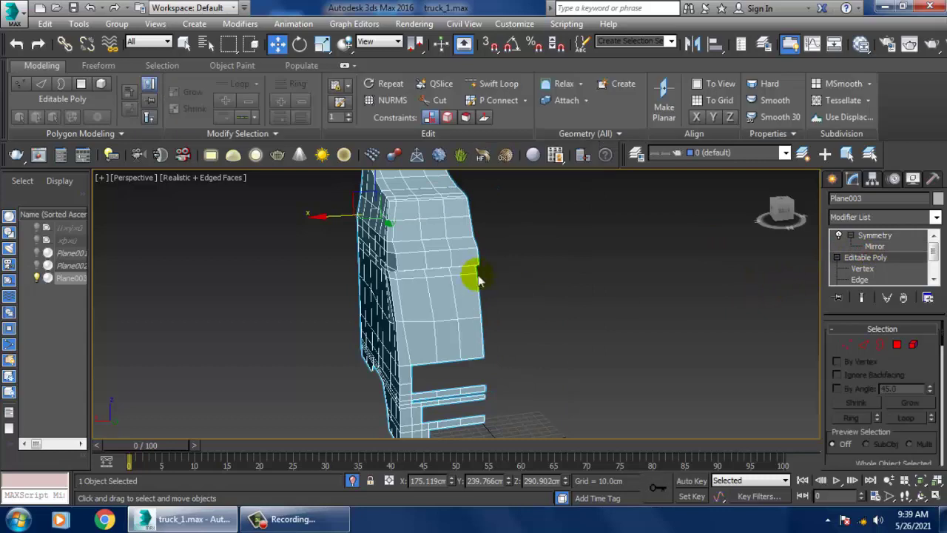
right_click(463, 268)
click(429, 116)
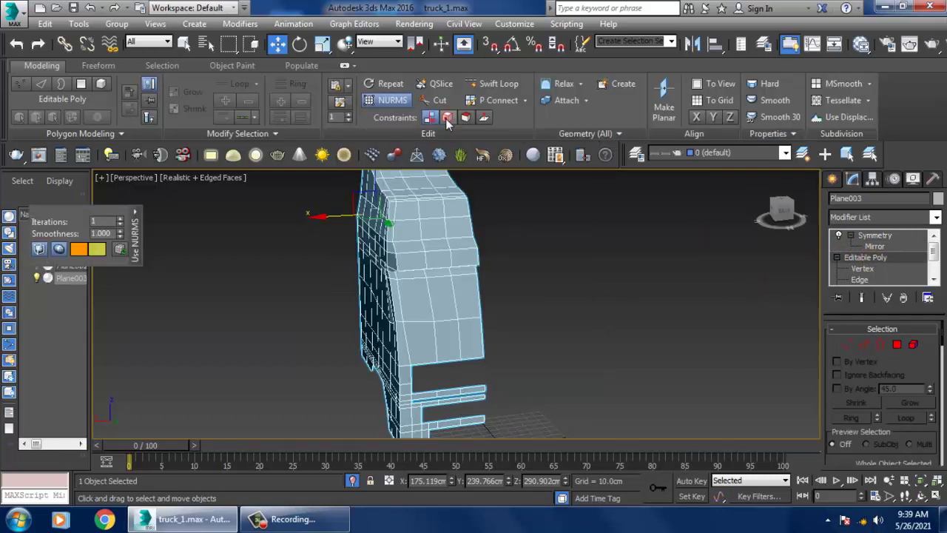
right_click(432, 242)
mouse_move(409, 140)
alt+middle_down()
mouse_move(690, 283)
mouse_move(387, 281)
mouse_move(485, 314)
mouse_move(495, 302)
mouse_move(468, 288)
mouse_move(566, 282)
mouse_move(503, 308)
alt+middle_up()
click(875, 234)
scroll(503, 309, up, 2)
mouse_move(456, 281)
alt+middle_down()
mouse_move(518, 307)
mouse_move(349, 303)
mouse_move(435, 311)
alt+middle_up()
- End isolation from the front view so the blueprint images reappear
key(alt+w)
middle_drag(379, 393, 326, 390)
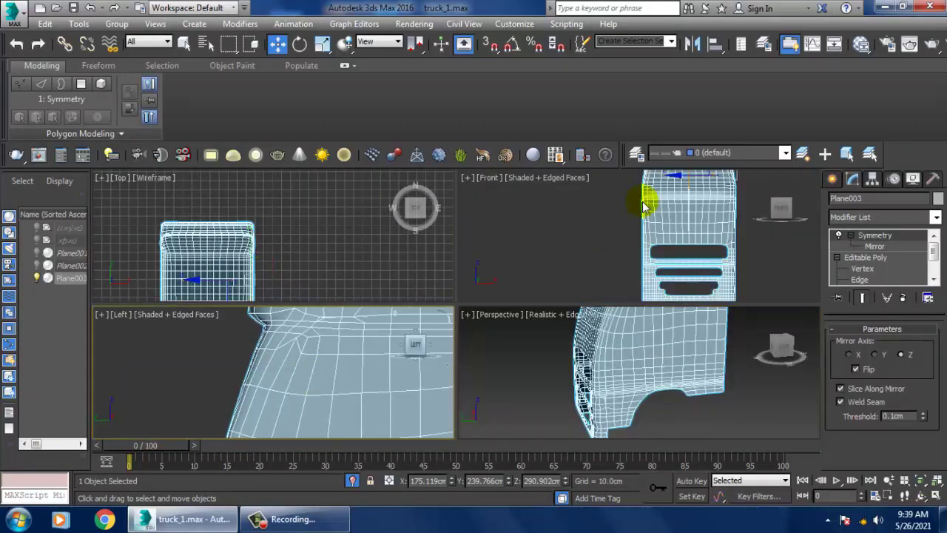
middle_drag(673, 200, 658, 200)
right_click(735, 216)
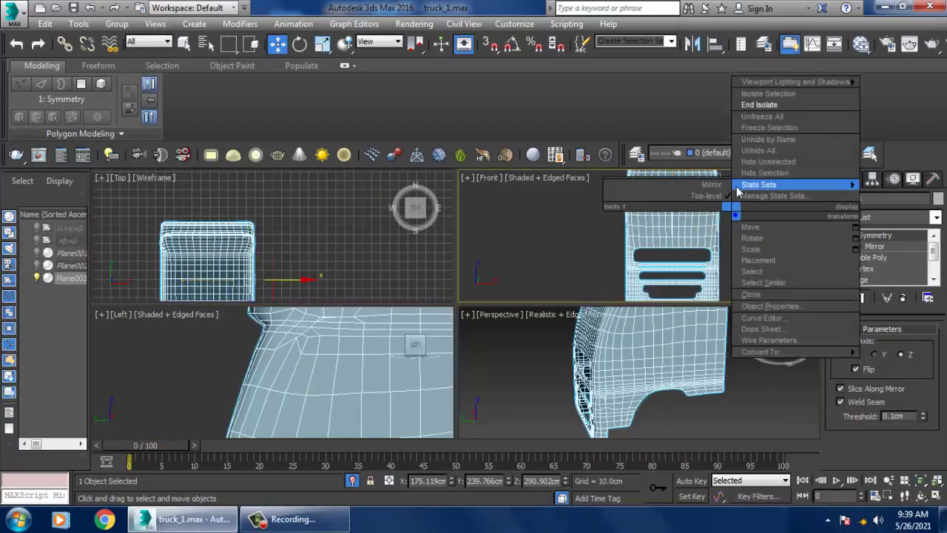
click(761, 100)
- Check the smoothed cab against the blueprints in the side view, then maximize Perspective
middle_click(406, 406)
key(alt+w)
scroll(533, 324, down, 3)
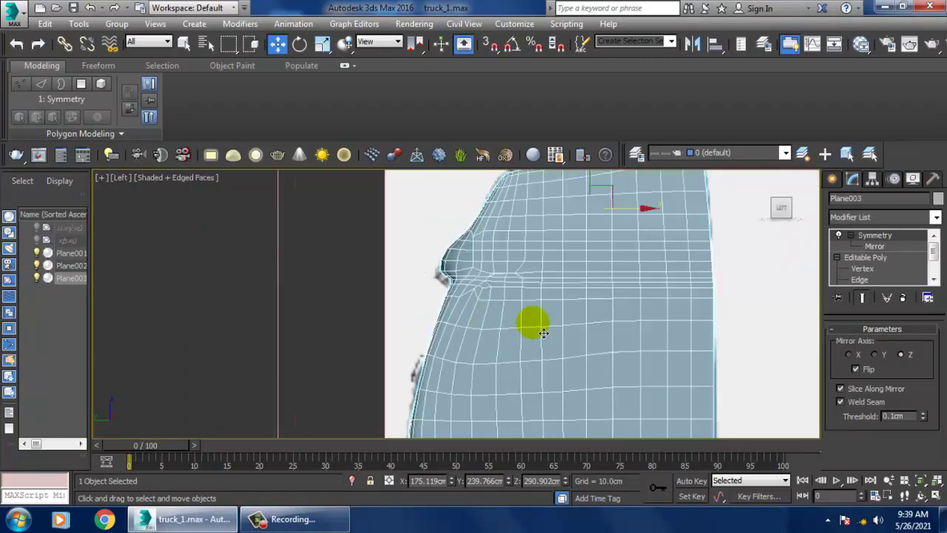
scroll(442, 251, down, 3)
scroll(586, 309, down, 2)
middle_drag(586, 309, 567, 317)
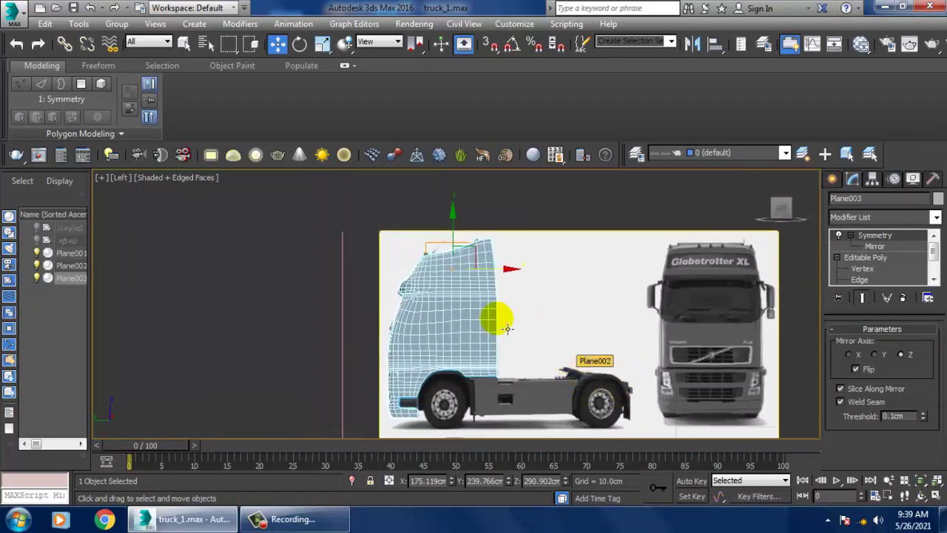
middle_drag(497, 317, 507, 323)
key(alt+w)
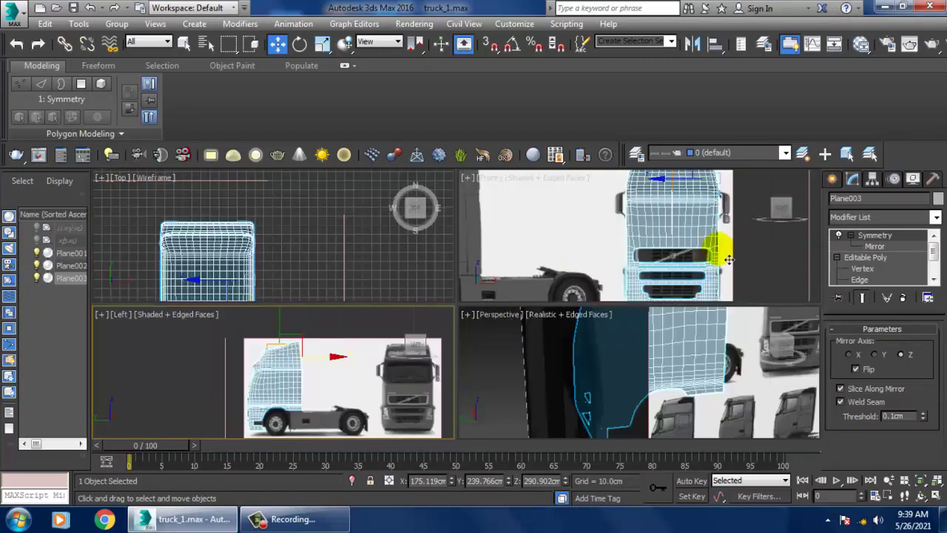
middle_click(704, 364)
key(alt+w)
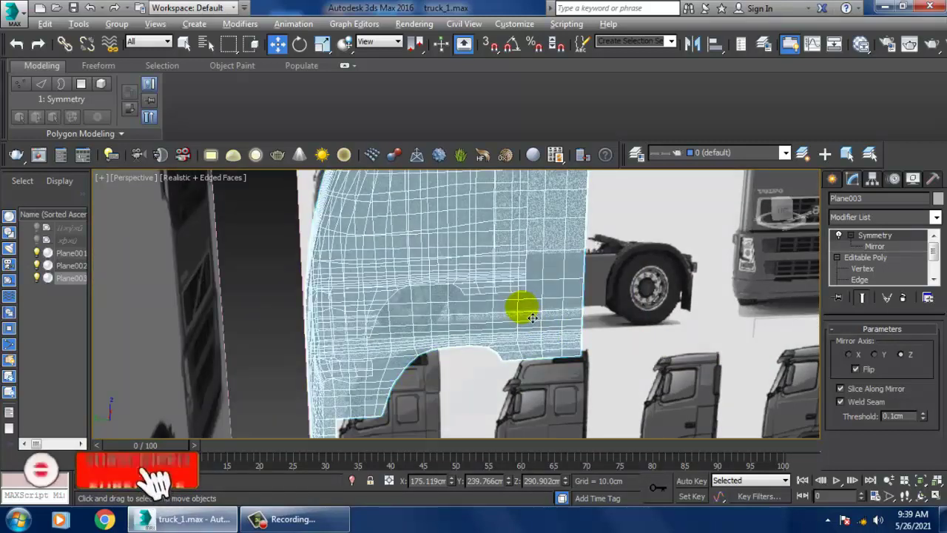
- Return to Editable Poly and switch NURMS smoothing off to show the low-poly cab cage
right_click(502, 274)
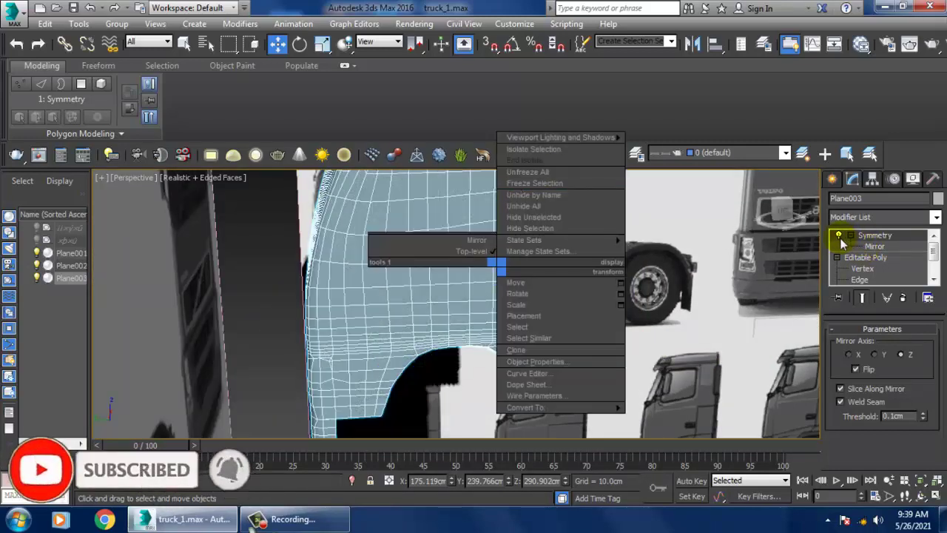
click(875, 245)
right_click(436, 222)
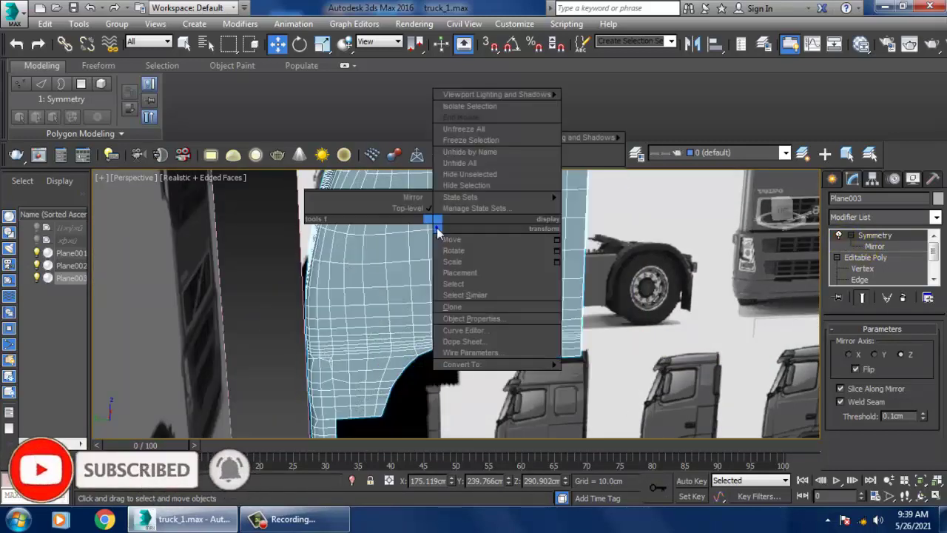
click(879, 255)
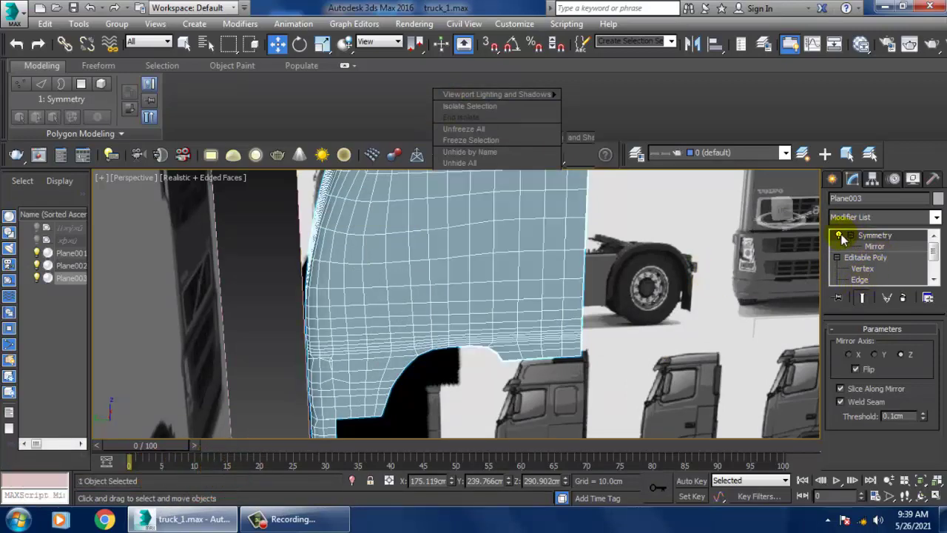
click(866, 257)
right_click(445, 256)
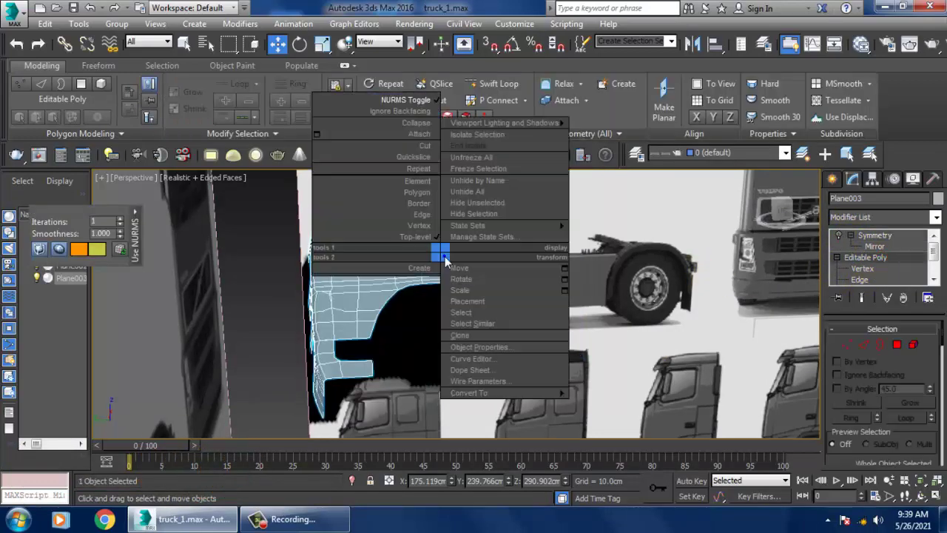
click(421, 99)
right_click(446, 201)
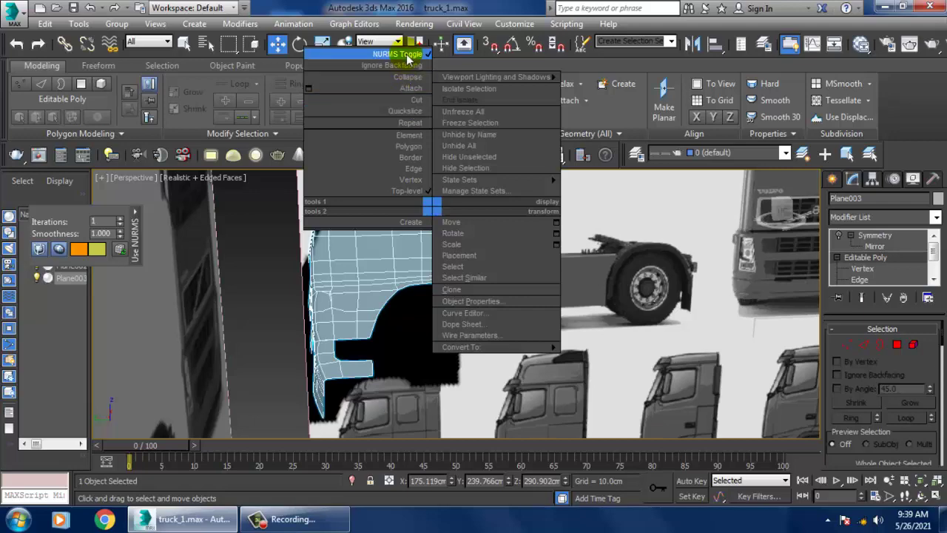
click(403, 50)
mouse_move(411, 252)
alt+middle_down()
mouse_move(480, 280)
mouse_move(417, 290)
mouse_move(480, 355)
mouse_move(461, 303)
mouse_move(465, 350)
alt+middle_up()
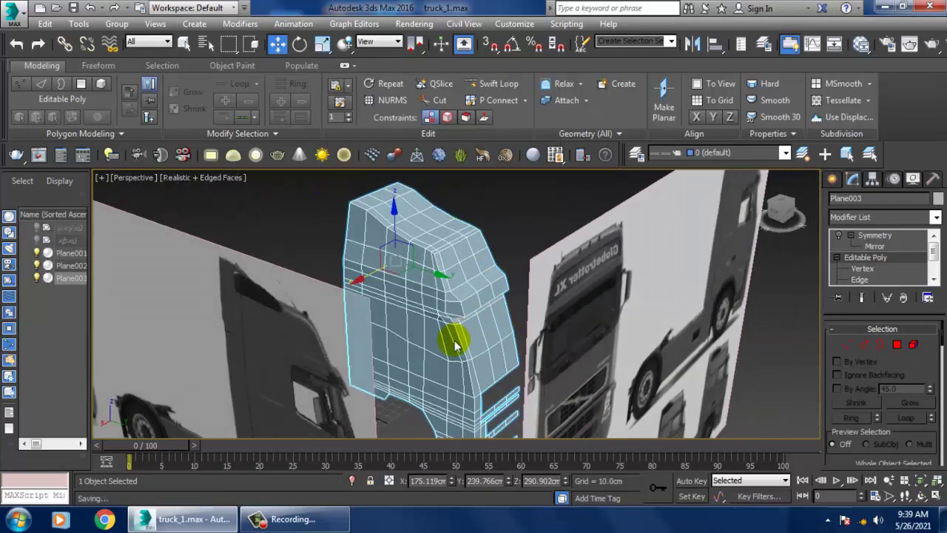